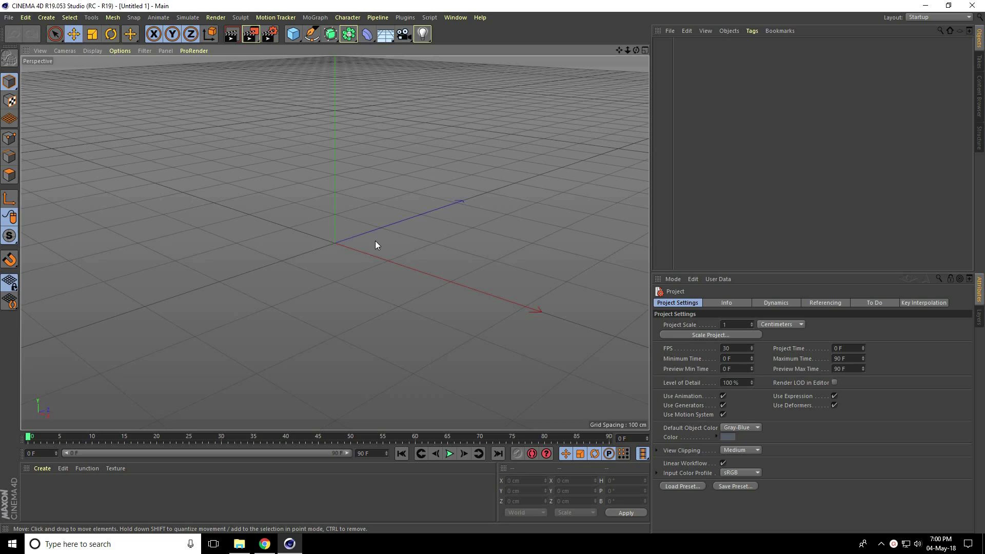
Step: Add a MoText object and replace its text with CINEMA
{"action": "left_click", "coordinate": [315, 17]}
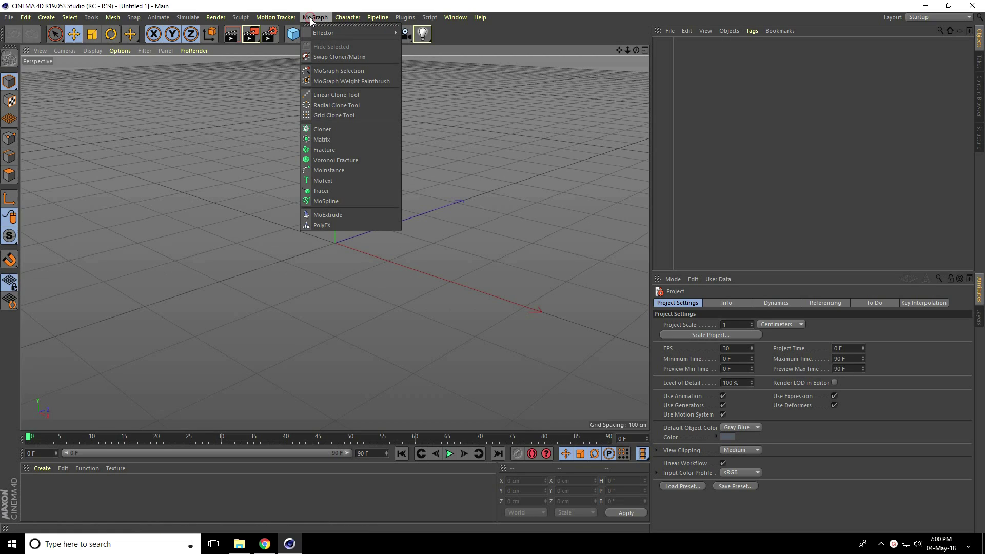
{"action": "left_click", "coordinate": [343, 183]}
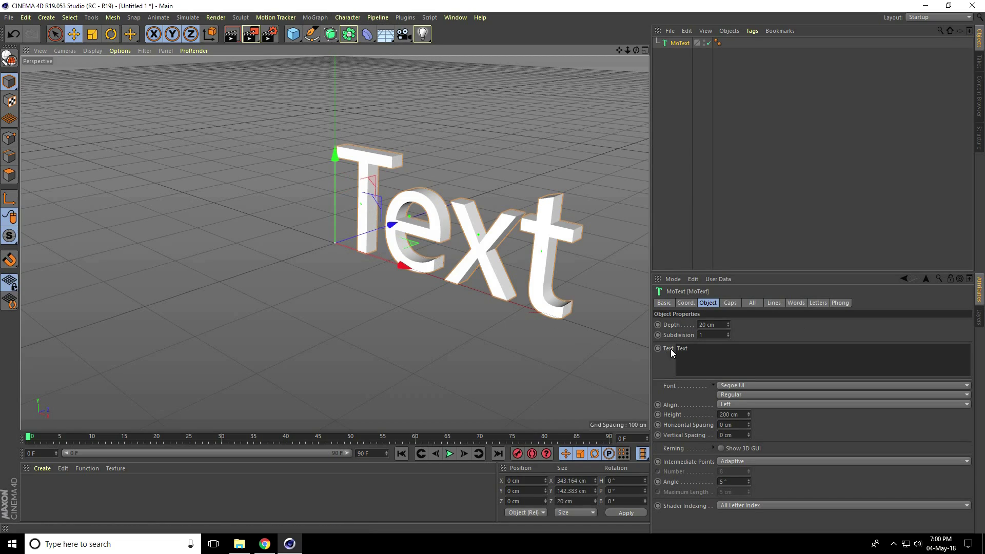
{"action": "double_click", "coordinate": [697, 353]}
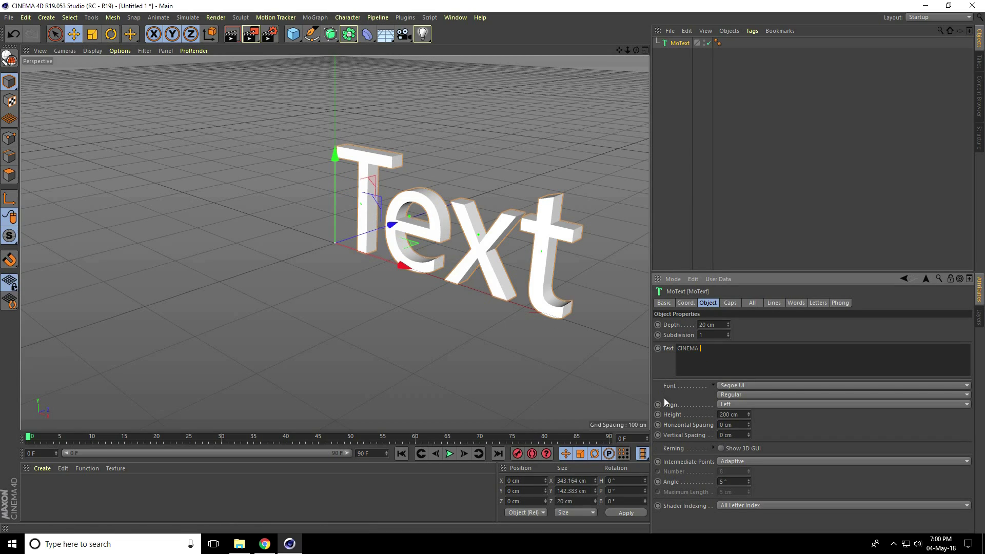
{"action": "type", "text": "CINEMA"}
Step: Set the text alignment to Middle and the font to Arial Black
{"action": "left_click", "coordinate": [740, 405]}
{"action": "left_click", "coordinate": [741, 426]}
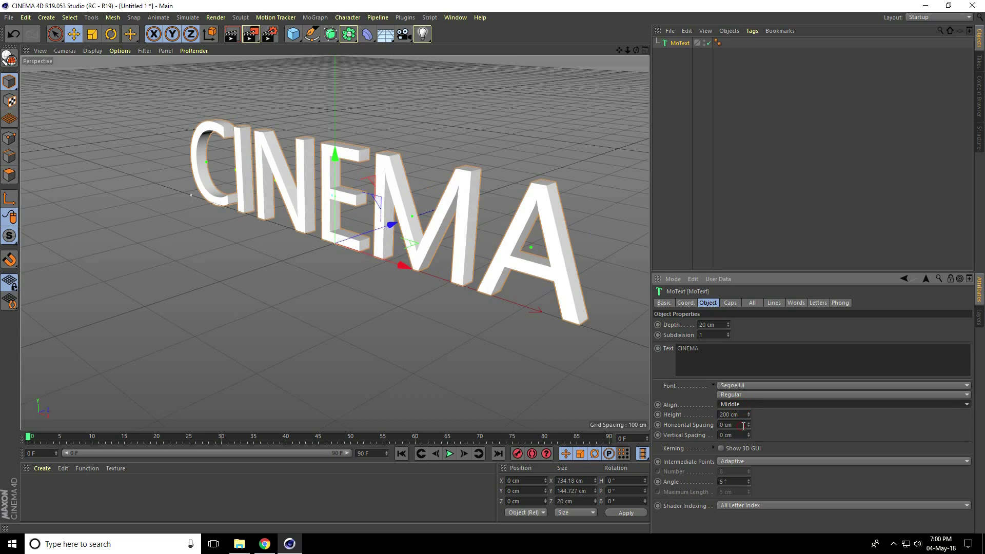
{"action": "left_click", "coordinate": [739, 386]}
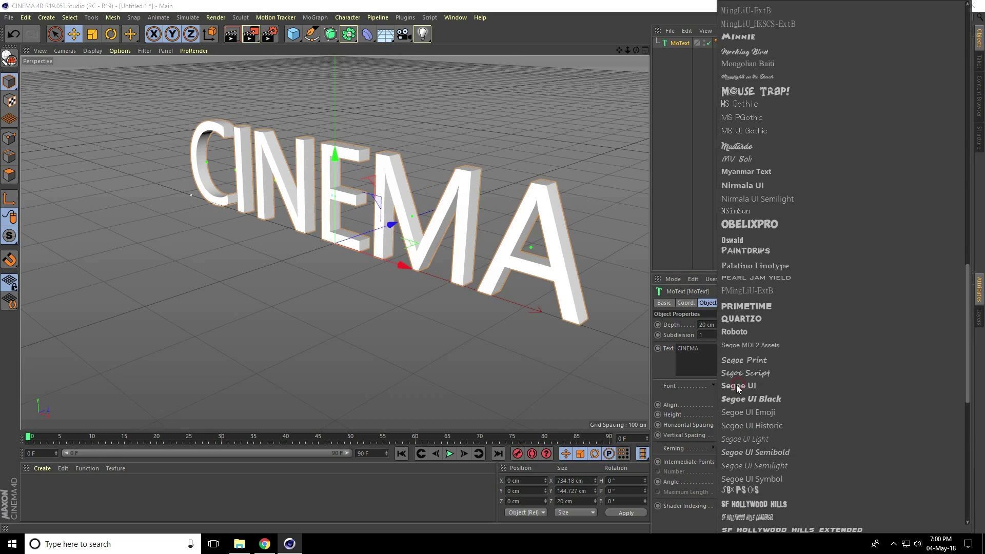
{"action": "scroll", "coordinate": [742, 383], "scroll_direction": "up", "scroll_amount": 10}
{"action": "scroll", "coordinate": [742, 384], "scroll_direction": "up", "scroll_amount": 3}
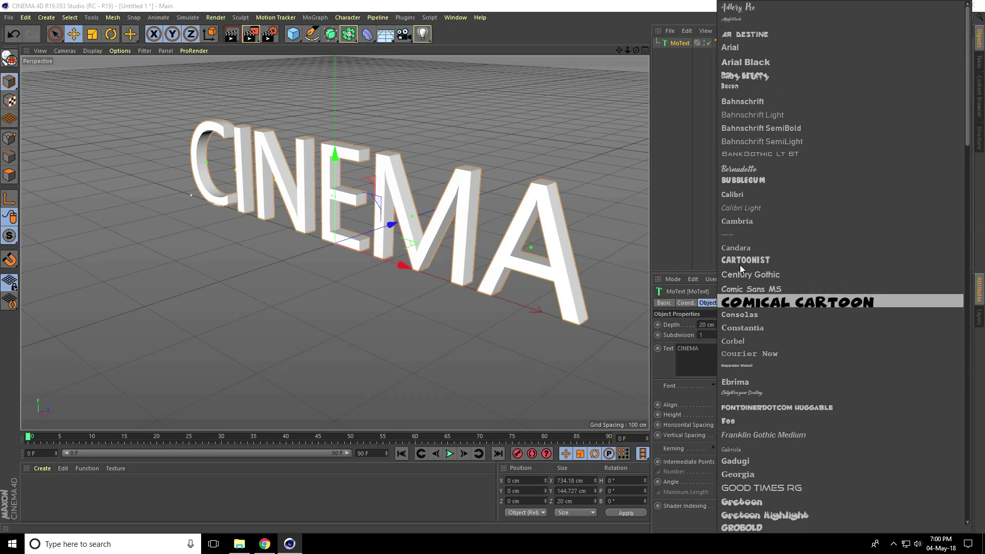
{"action": "left_click", "coordinate": [772, 63]}
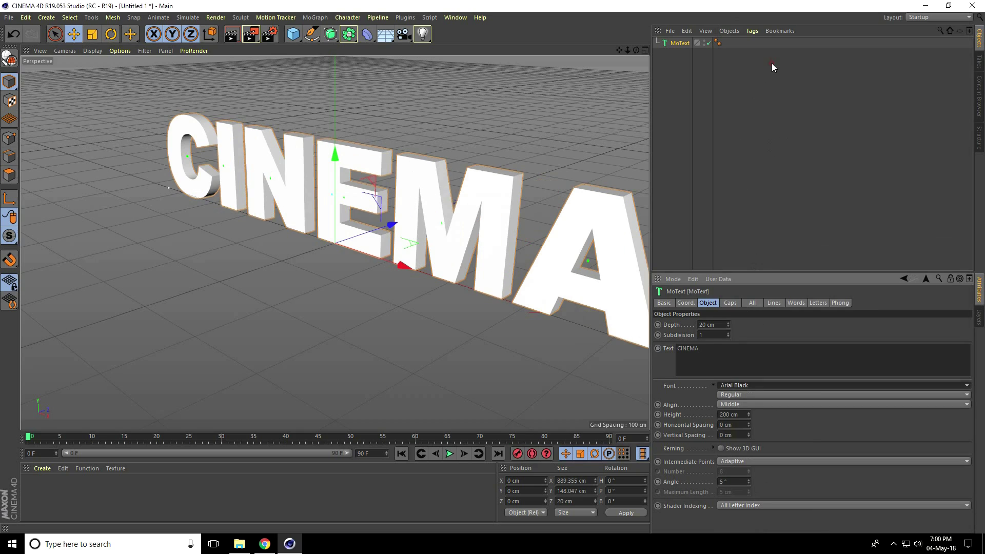
Step: Move the view closer to the CINEMA text and start editing its extrusion Depth
{"action": "left_click_drag", "start_coordinate": [330, 189], "coordinate": [320, 183], "text": "alt"}
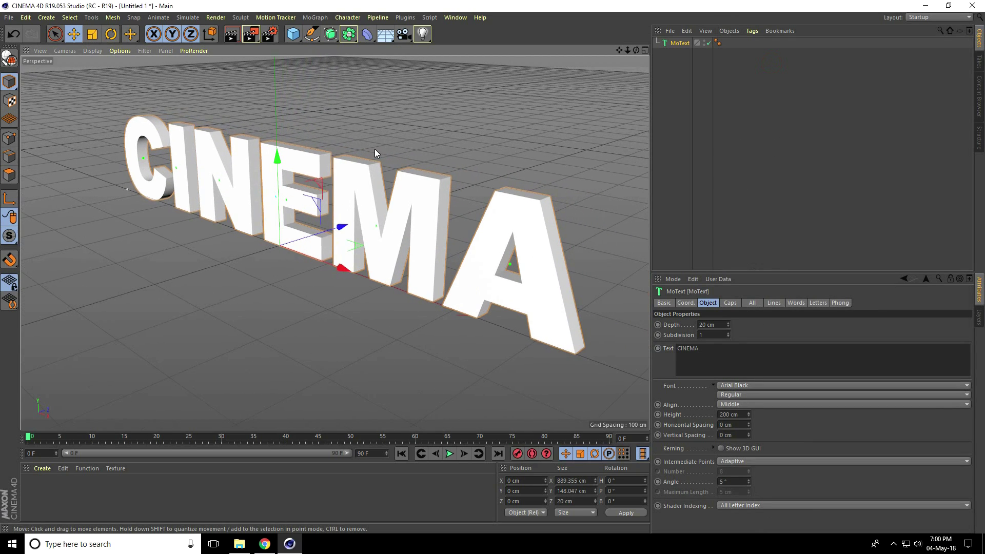
{"action": "right_click_drag", "start_coordinate": [386, 146], "coordinate": [412, 145], "text": "alt"}
{"action": "double_click", "coordinate": [710, 324]}
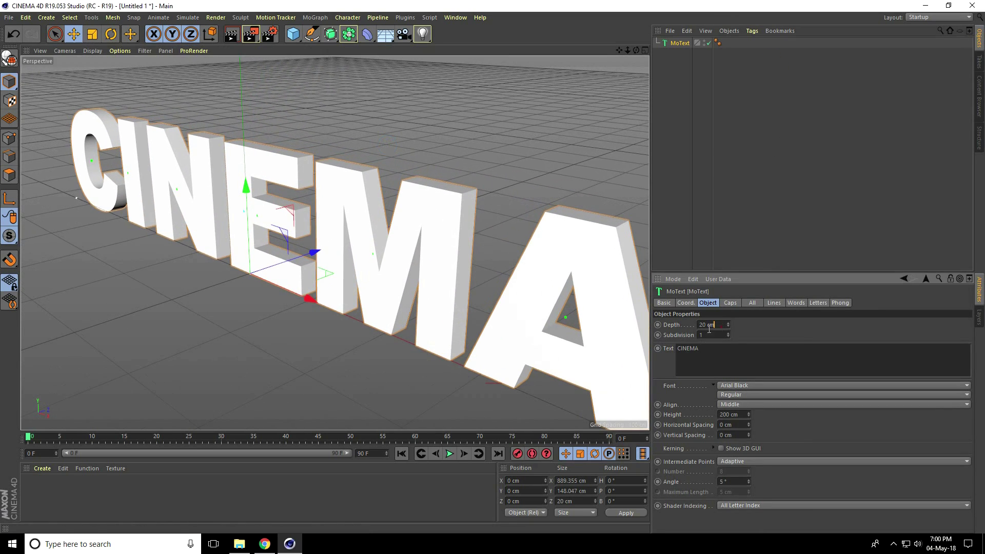
Step: Set the depth to 0 cm, make the text editable, and select all its children
{"action": "type", "text": "0"}
{"action": "key", "text": "Return"}
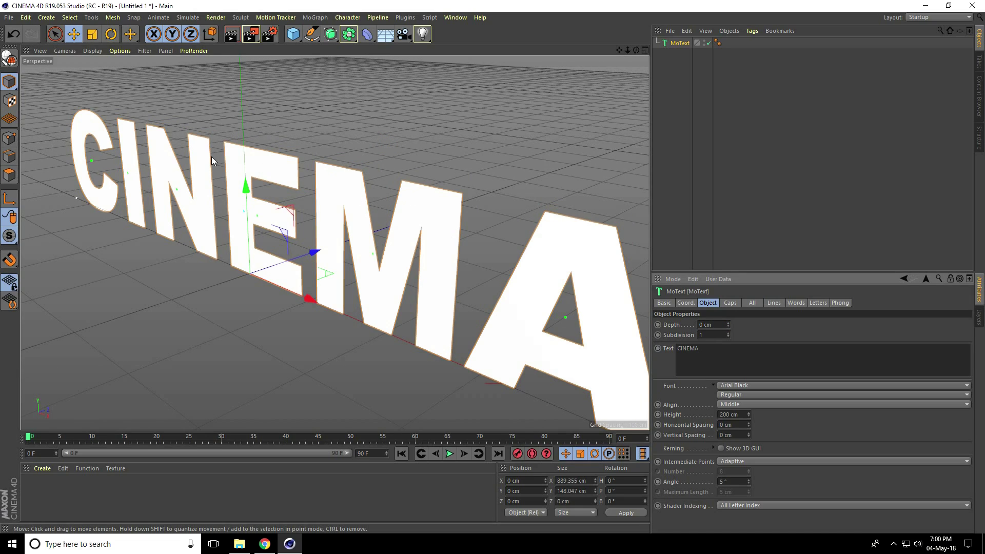
{"action": "left_click", "coordinate": [9, 57]}
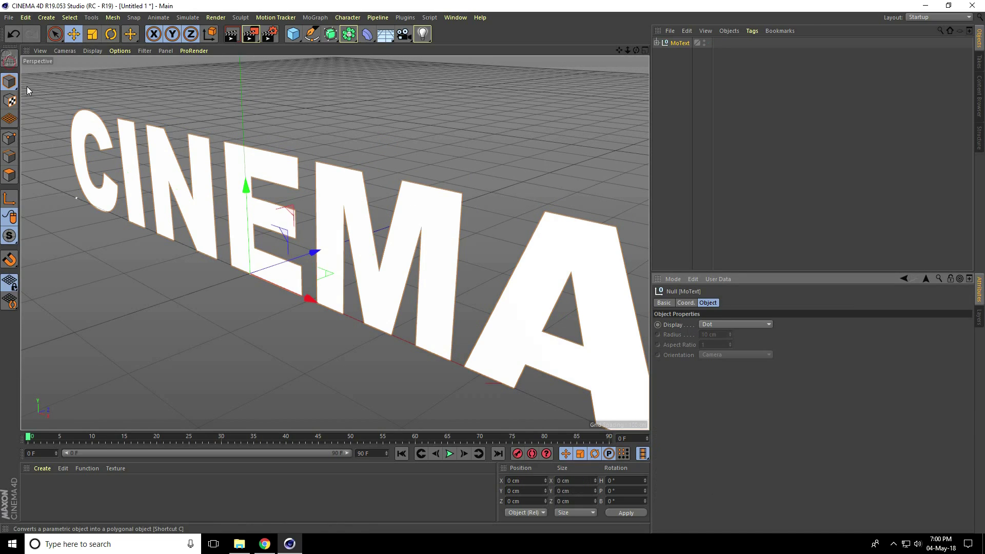
{"action": "right_click", "coordinate": [675, 45]}
{"action": "left_click", "coordinate": [707, 239]}
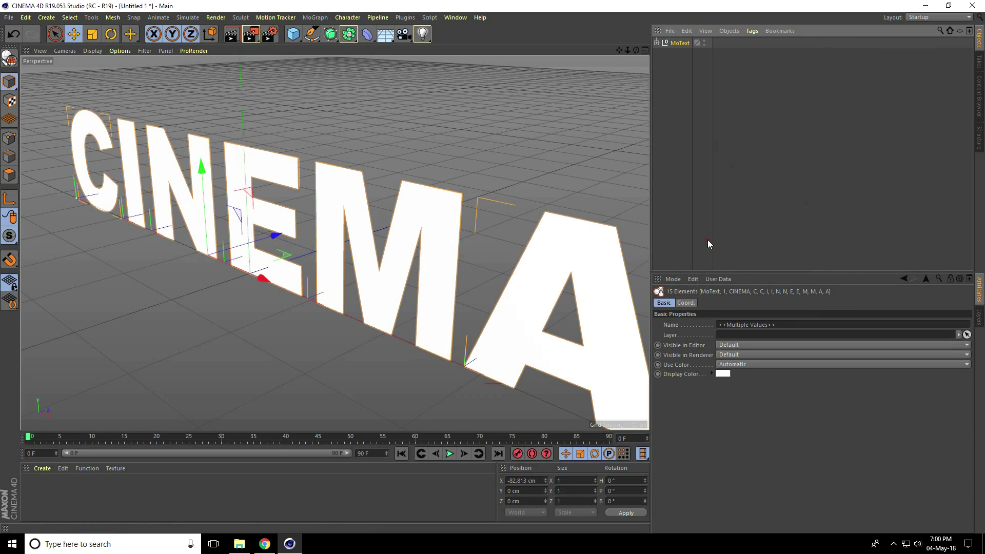
Step: Connect the letters into one polygon object, MoText.1, and set Use Color to Off
{"action": "right_click", "coordinate": [670, 42]}
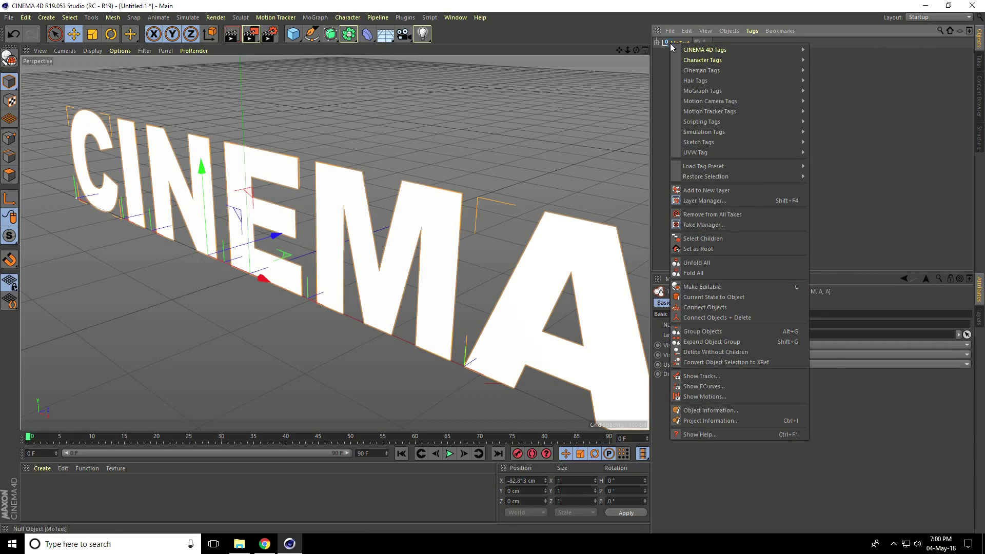
{"action": "left_click", "coordinate": [703, 319]}
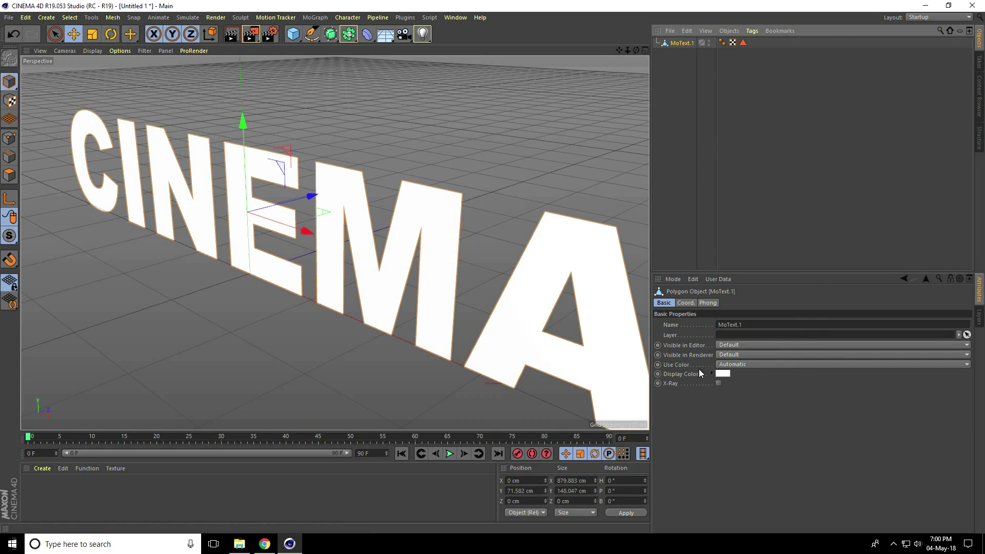
{"action": "left_click", "coordinate": [732, 365]}
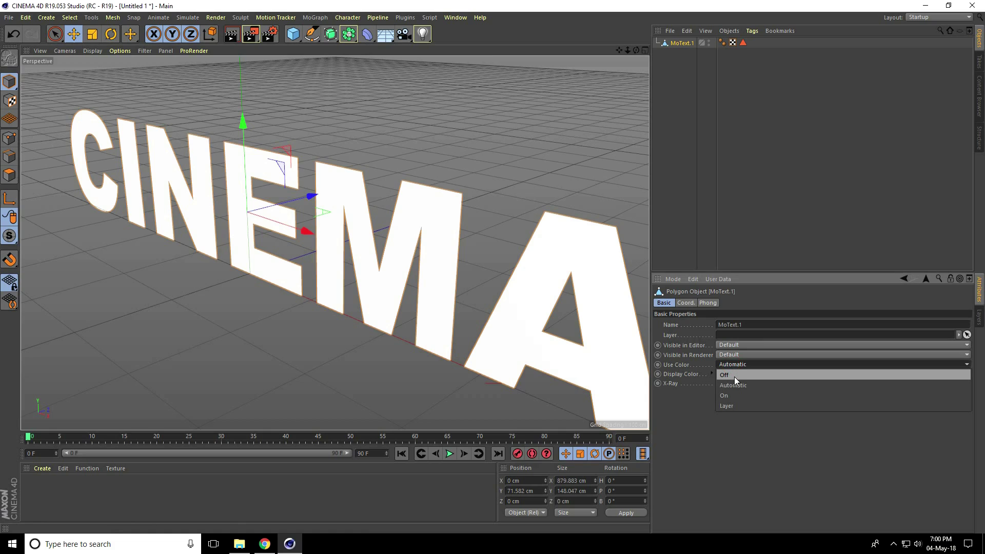
{"action": "left_click", "coordinate": [735, 376]}
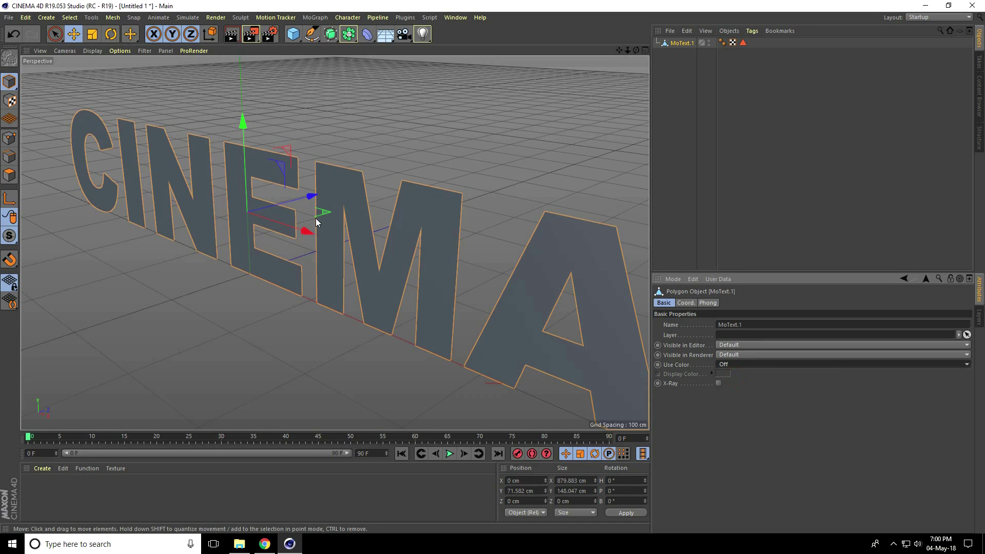
Step: Switch display to Gouraud Shading (Lines) and maximise the Front view
{"action": "left_click", "coordinate": [89, 52]}
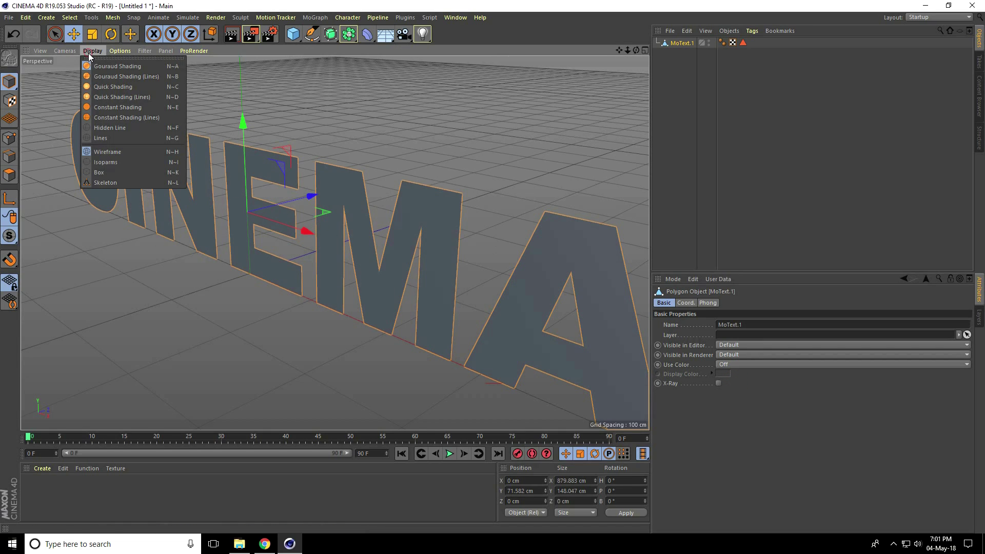
{"action": "left_click", "coordinate": [152, 80]}
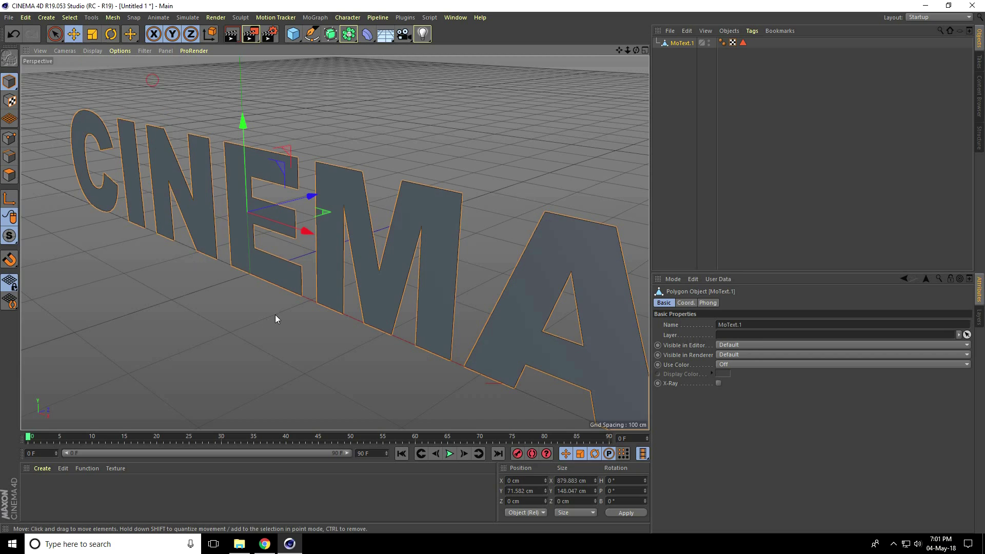
{"action": "left_click", "coordinate": [357, 123]}
{"action": "mouse_move", "coordinate": [356, 124]}
{"action": "left_mouse_down", "text": "alt"}
{"action": "mouse_move", "coordinate": [298, 249]}
{"action": "mouse_move", "coordinate": [332, 240]}
{"action": "left_mouse_up", "text": "alt"}
{"action": "middle_click", "coordinate": [325, 226]}
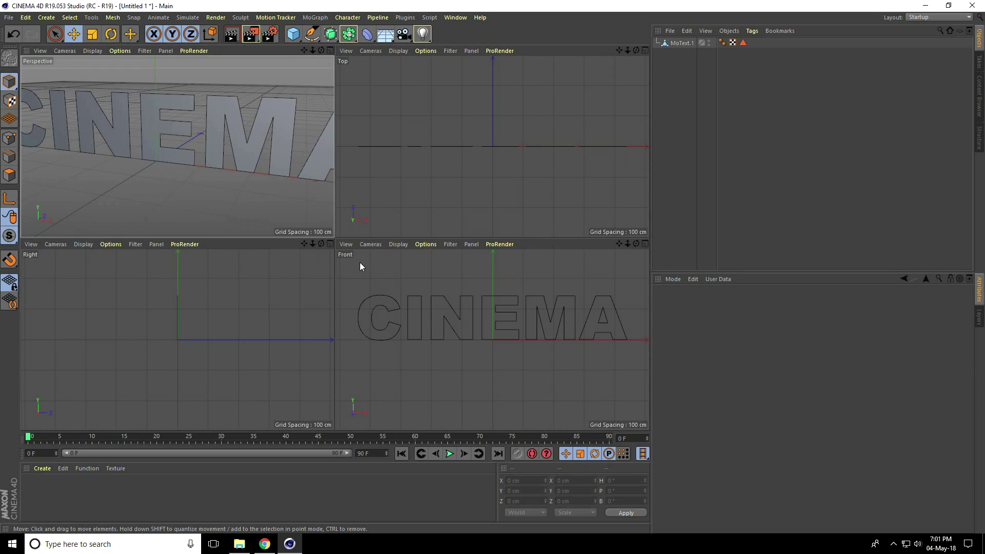
{"action": "middle_click", "coordinate": [437, 296]}
{"action": "scroll", "coordinate": [393, 126], "scroll_direction": "up", "scroll_amount": 3}
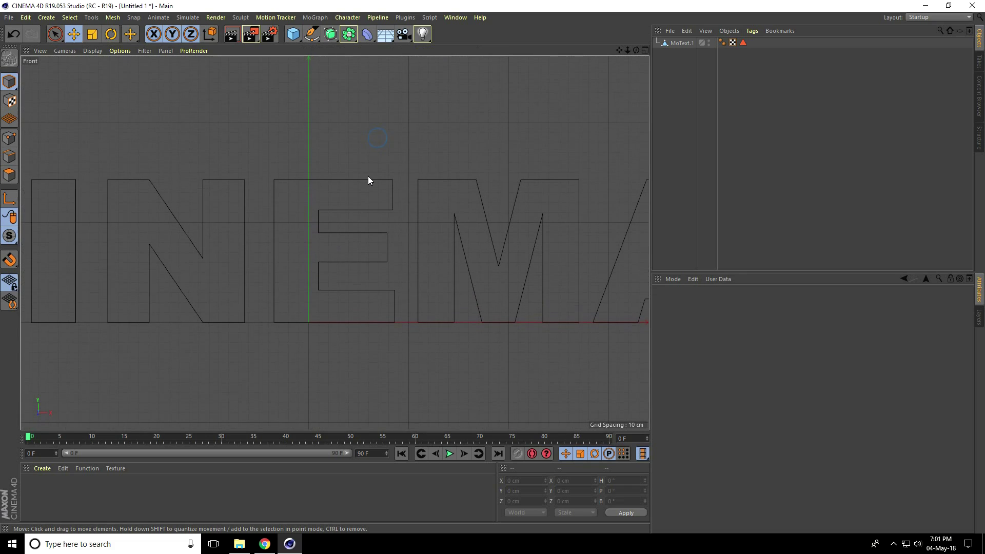
Step: Select MoText.1 in Edge mode, pick an edge of the E, and bring up the mesh commands
{"action": "left_click", "coordinate": [362, 179]}
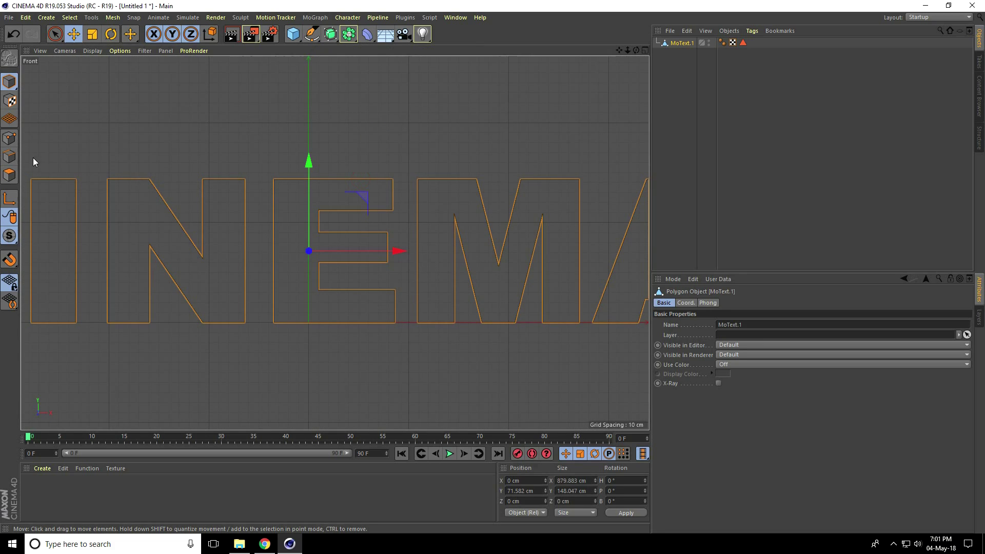
{"action": "left_click", "coordinate": [9, 156]}
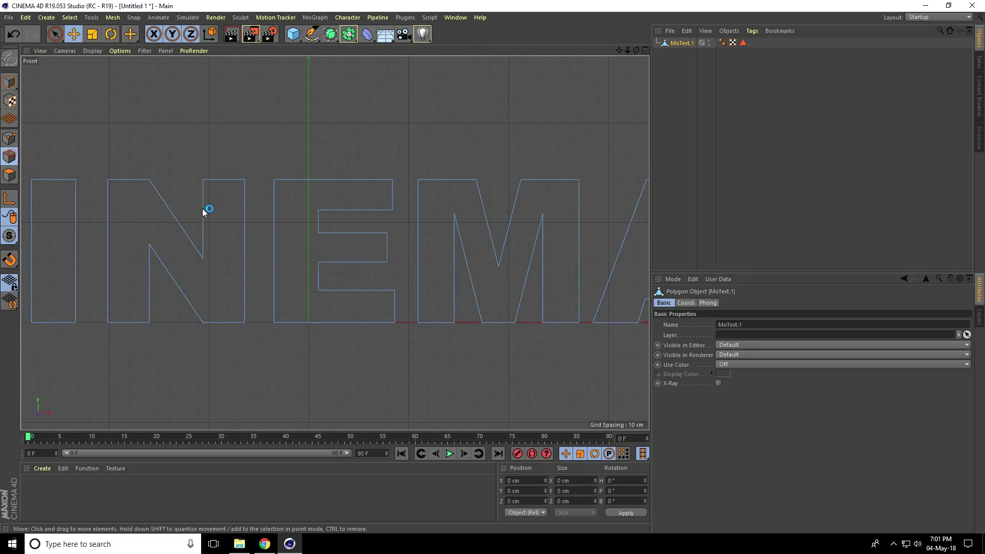
{"action": "left_click", "coordinate": [287, 181]}
{"action": "right_click", "coordinate": [294, 186]}
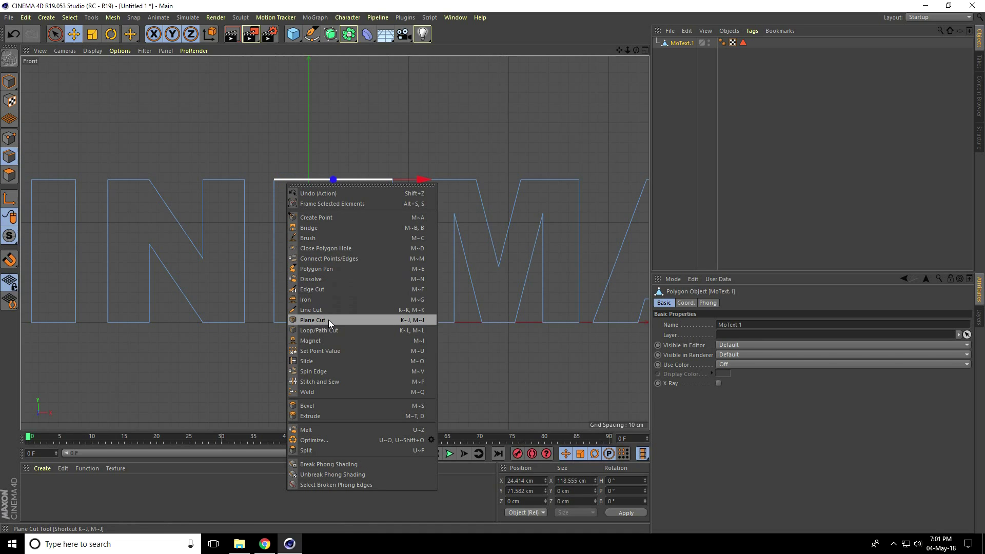
Step: Start a Plane Cut with 50 splitting cuts, placing a vertical plane through the E
{"action": "left_click", "coordinate": [312, 323]}
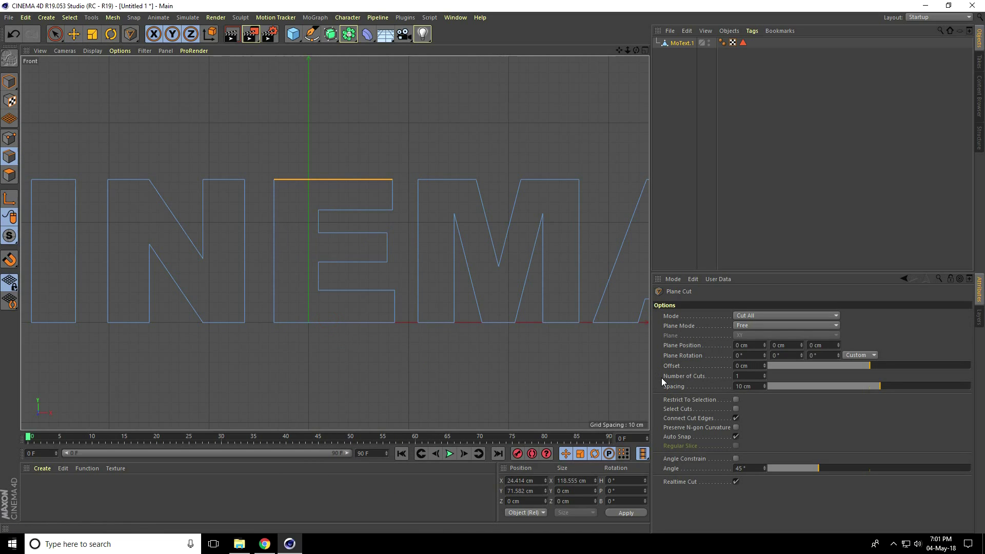
{"action": "double_click", "coordinate": [743, 379]}
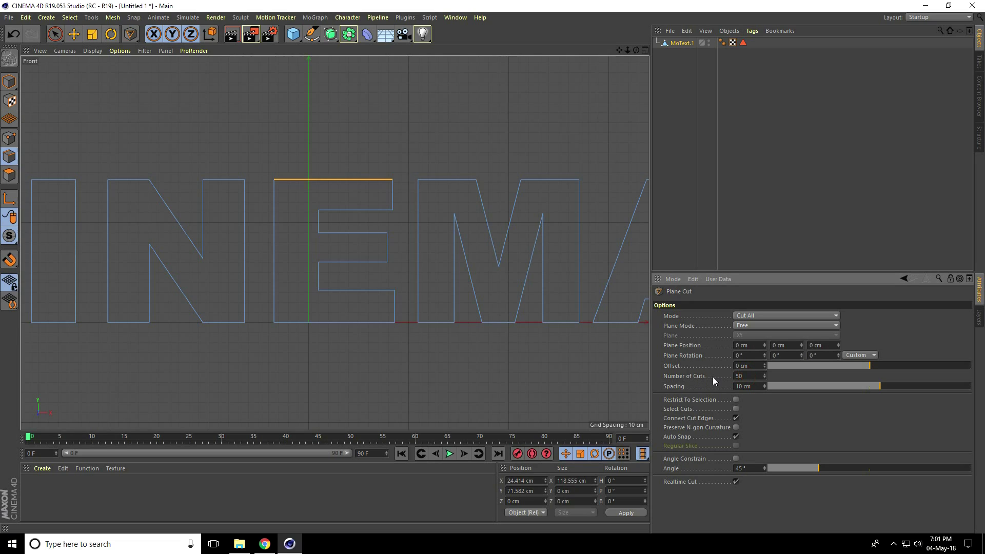
{"action": "left_click", "coordinate": [750, 318]}
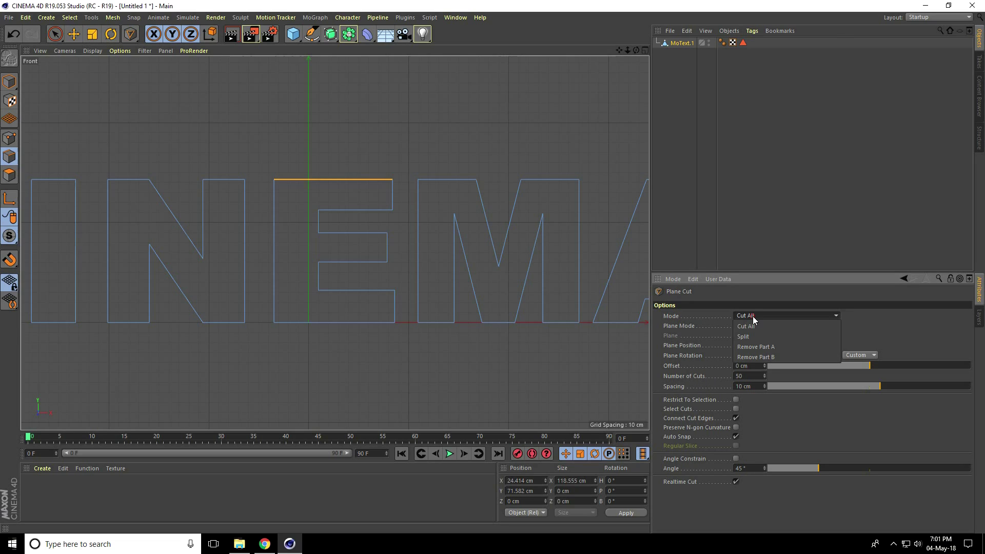
{"action": "left_click", "coordinate": [750, 337]}
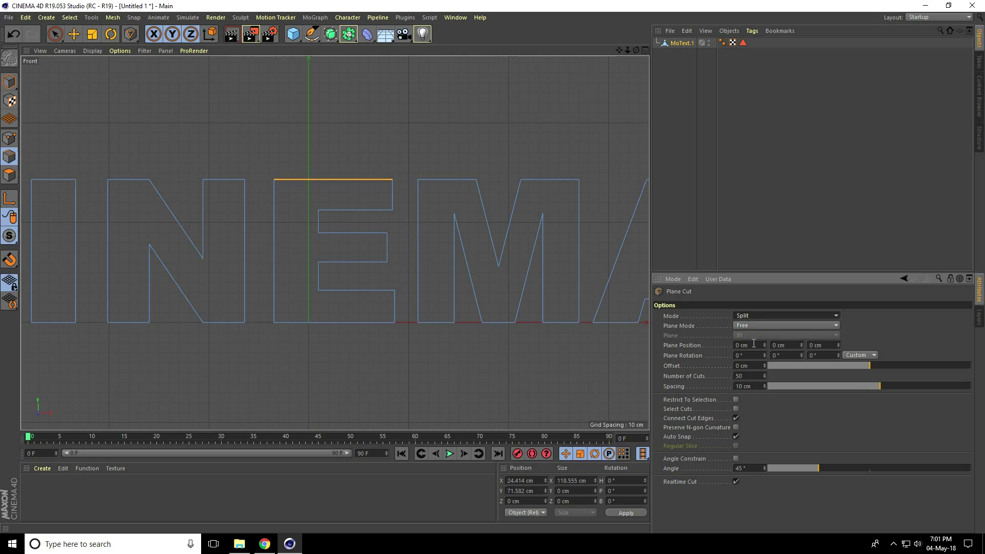
{"action": "scroll", "coordinate": [454, 272], "scroll_direction": "down", "scroll_amount": 5}
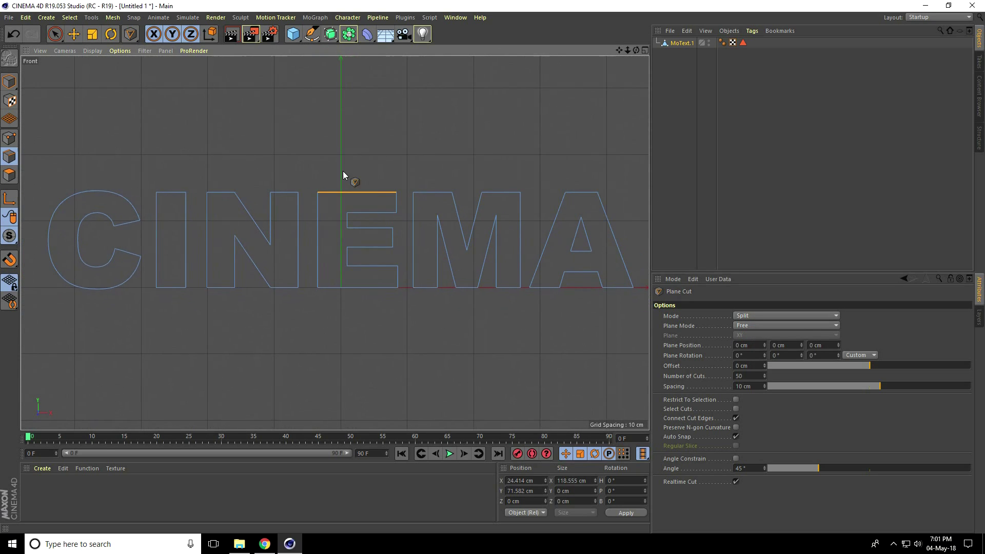
{"action": "left_click_drag", "start_coordinate": [353, 146], "coordinate": [355, 310]}
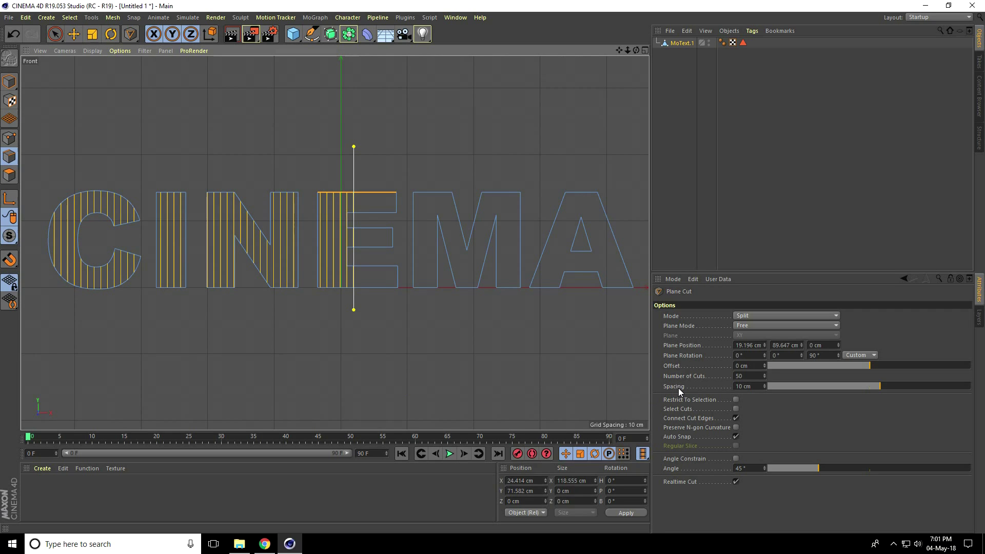
Step: Offset the cuts by -100 cm, reduce spacing to 17 cm, and shift them across all letters
{"action": "left_click_drag", "start_coordinate": [861, 370], "coordinate": [760, 371]}
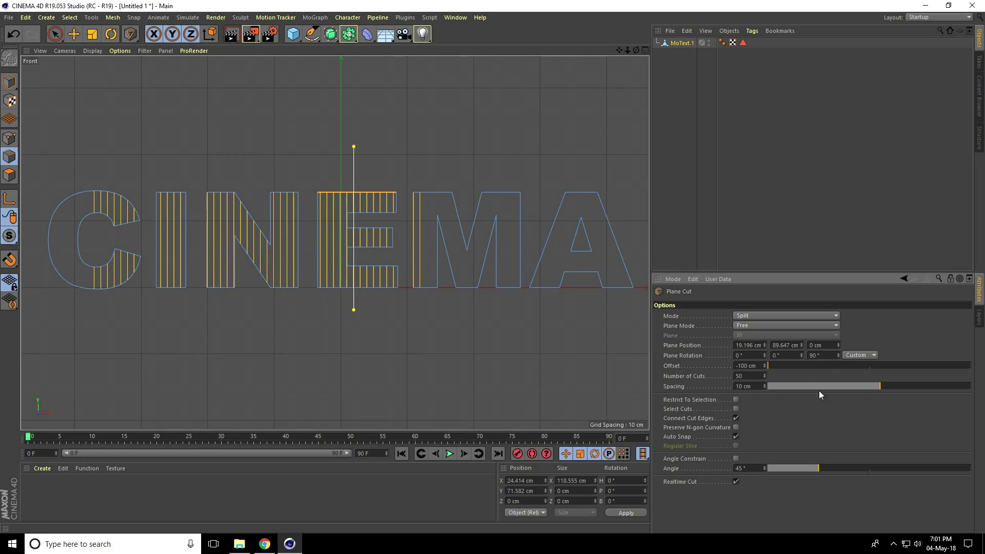
{"action": "left_click_drag", "start_coordinate": [877, 386], "coordinate": [885, 391]}
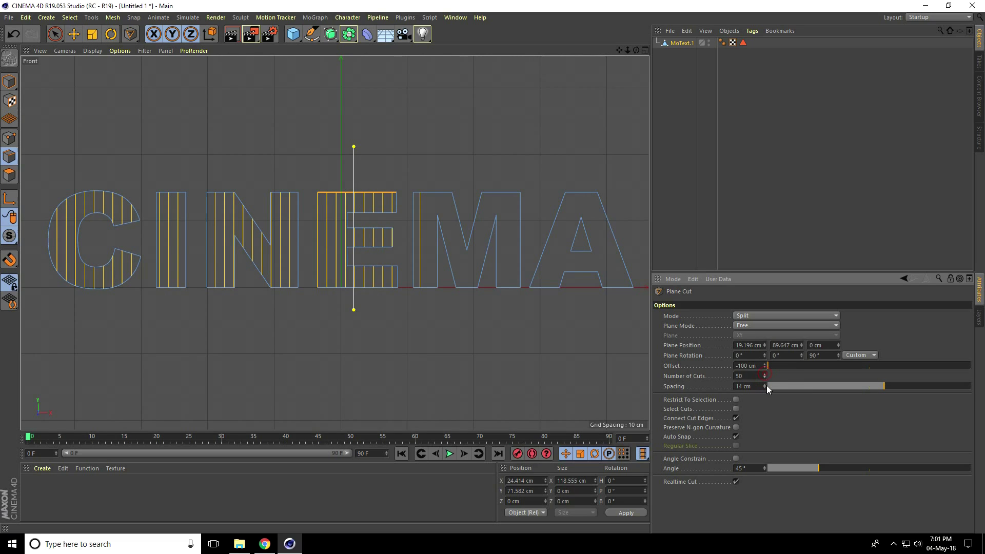
{"action": "left_click_drag", "start_coordinate": [766, 387], "coordinate": [765, 386]}
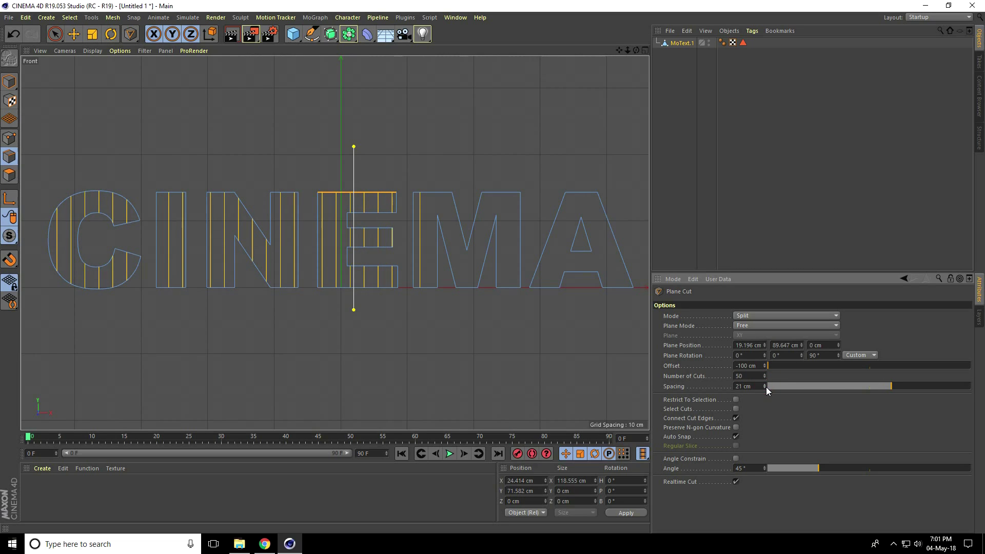
{"action": "left_click", "coordinate": [765, 388]}
{"action": "left_click", "coordinate": [765, 387]}
{"action": "left_click", "coordinate": [765, 388]}
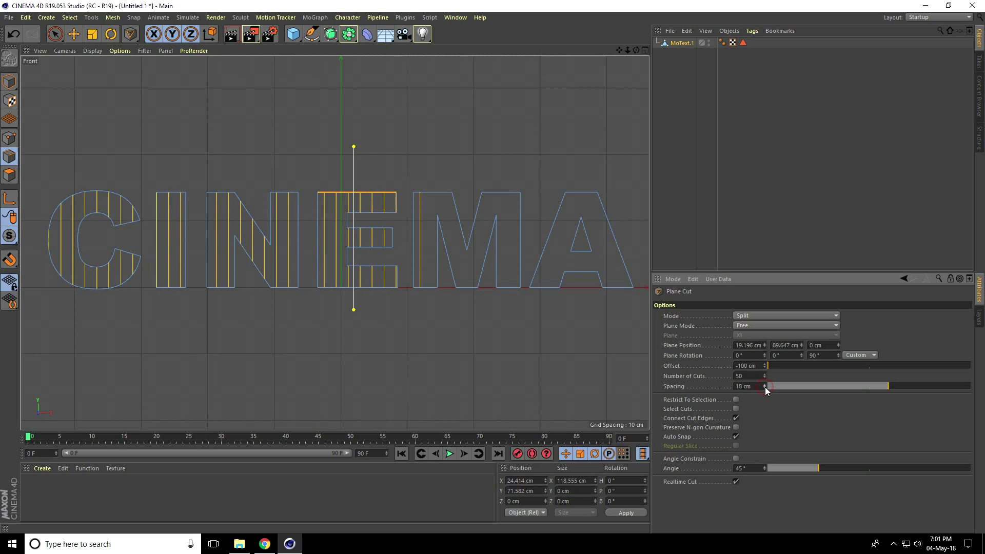
{"action": "left_click", "coordinate": [765, 387]}
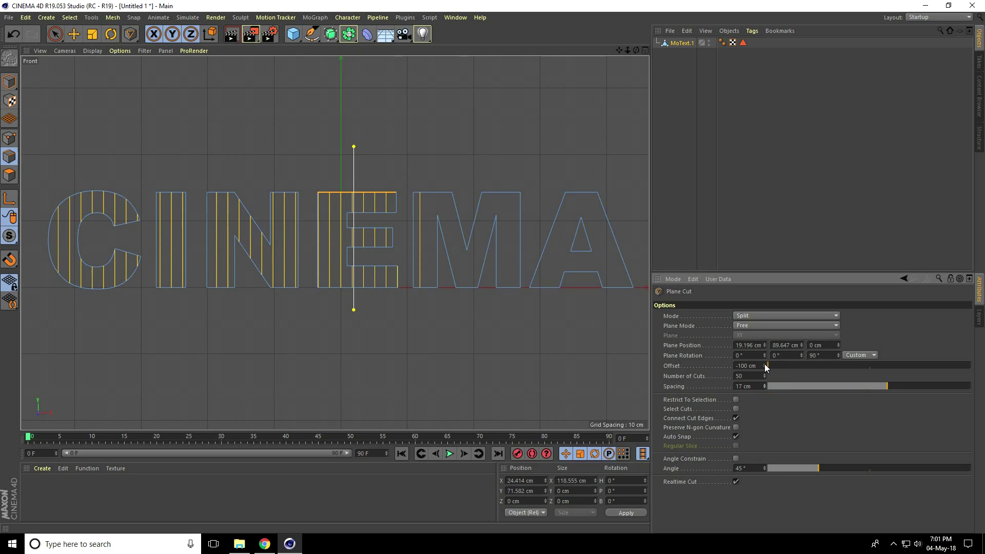
{"action": "left_click_drag", "start_coordinate": [764, 364], "coordinate": [764, 363]}
Step: Return to Model mode with the Move tool and maximise the Perspective view
{"action": "left_click", "coordinate": [9, 82]}
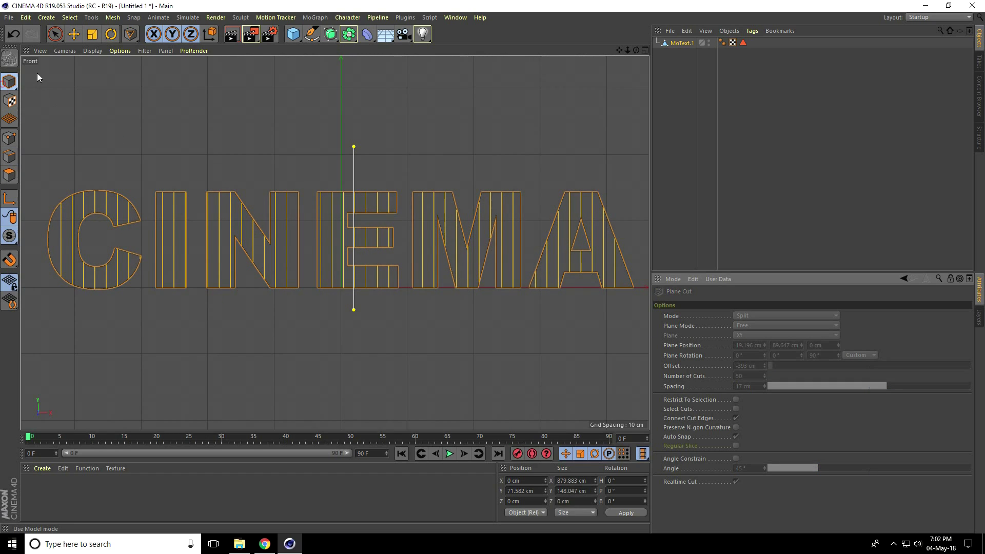
{"action": "left_click", "coordinate": [73, 38]}
{"action": "middle_click", "coordinate": [201, 146]}
{"action": "middle_click", "coordinate": [195, 149]}
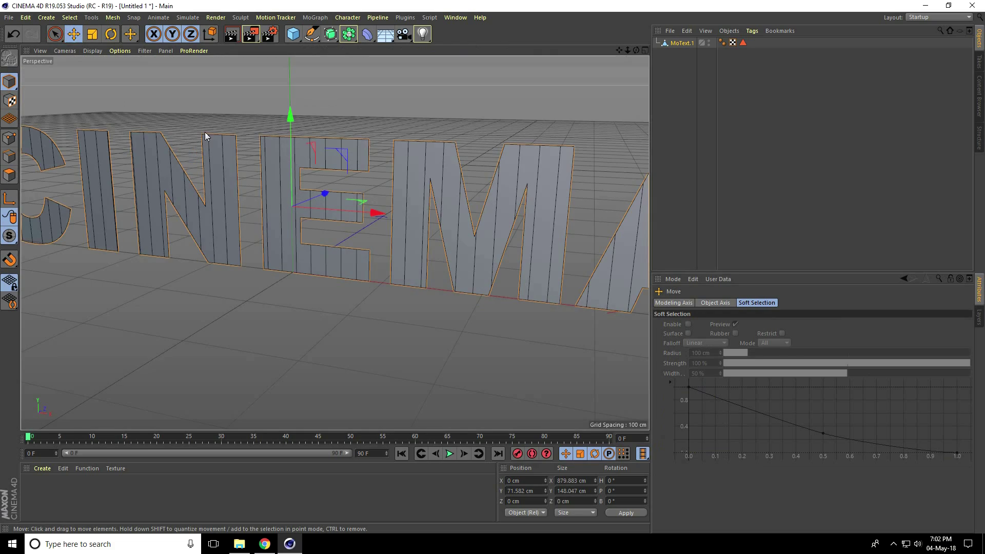
Step: Orbit close to the C and I letters and enable Polygons mode
{"action": "left_click_drag", "start_coordinate": [254, 114], "coordinate": [367, 217], "text": "alt"}
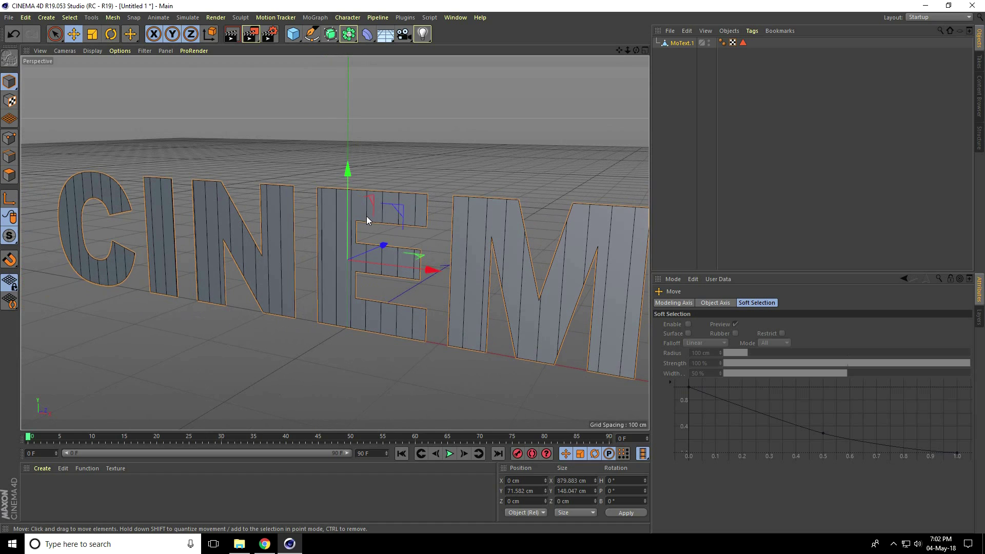
{"action": "left_click", "coordinate": [273, 125]}
{"action": "left_click_drag", "start_coordinate": [260, 207], "coordinate": [350, 212], "text": "alt"}
{"action": "left_click_drag", "start_coordinate": [133, 220], "coordinate": [173, 203], "text": "alt"}
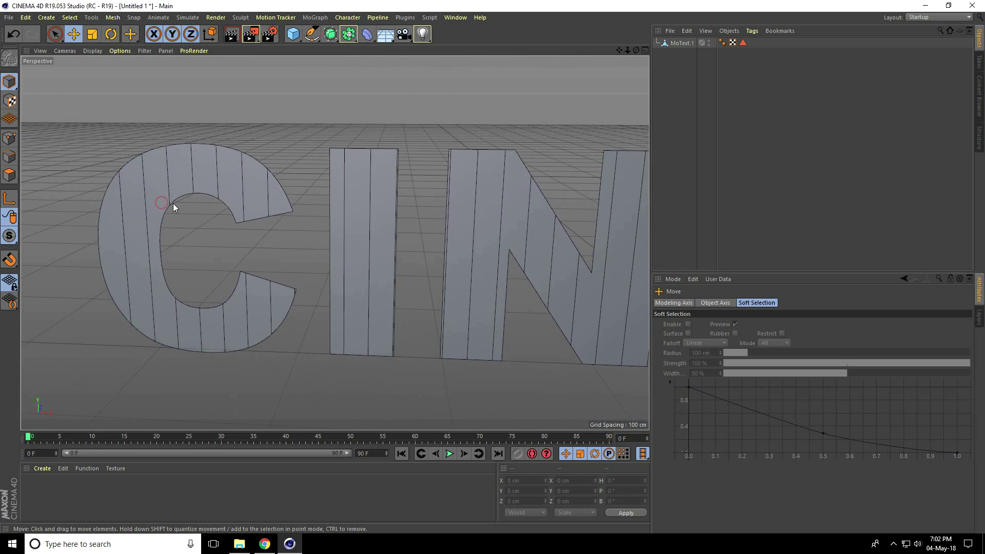
{"action": "left_click", "coordinate": [9, 177]}
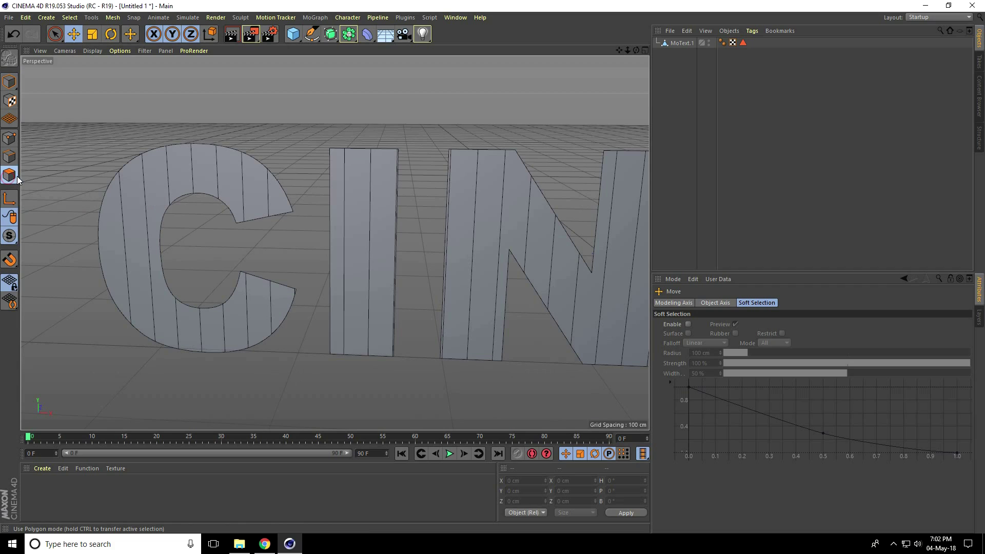
{"action": "left_click", "coordinate": [677, 43]}
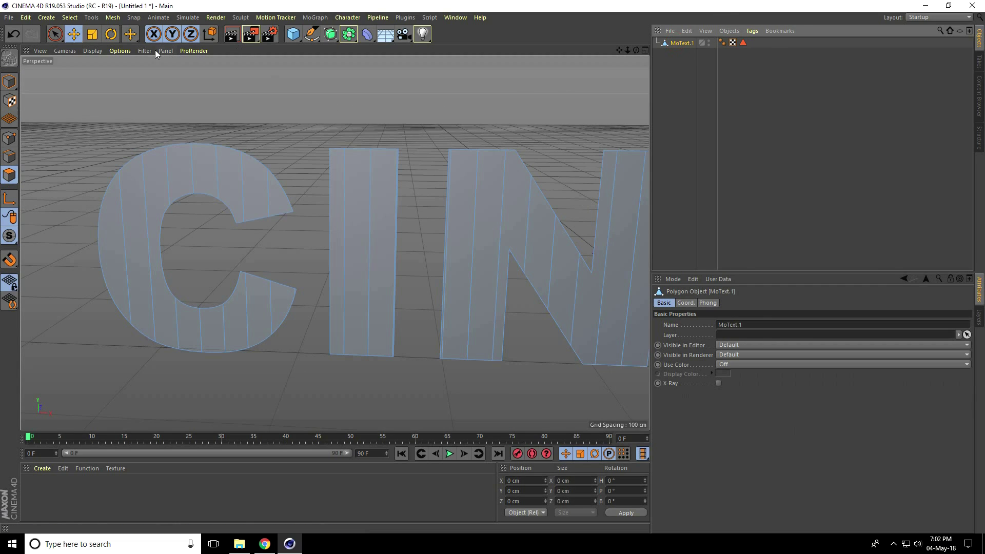
Step: Float the Mesh Commands palette, use Live Selection, and split off the C's left strip
{"action": "left_click", "coordinate": [113, 17]}
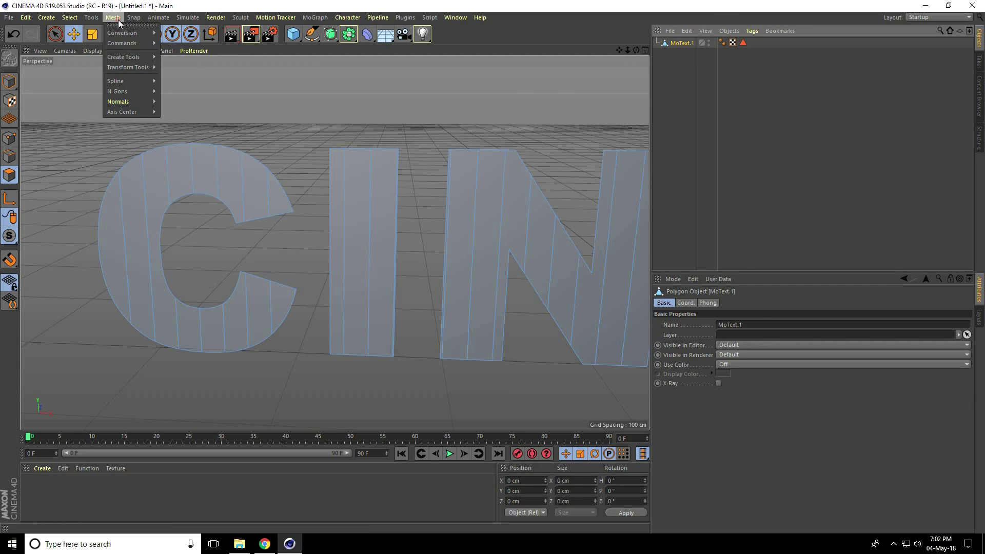
{"action": "mouse_move", "coordinate": [125, 42]}
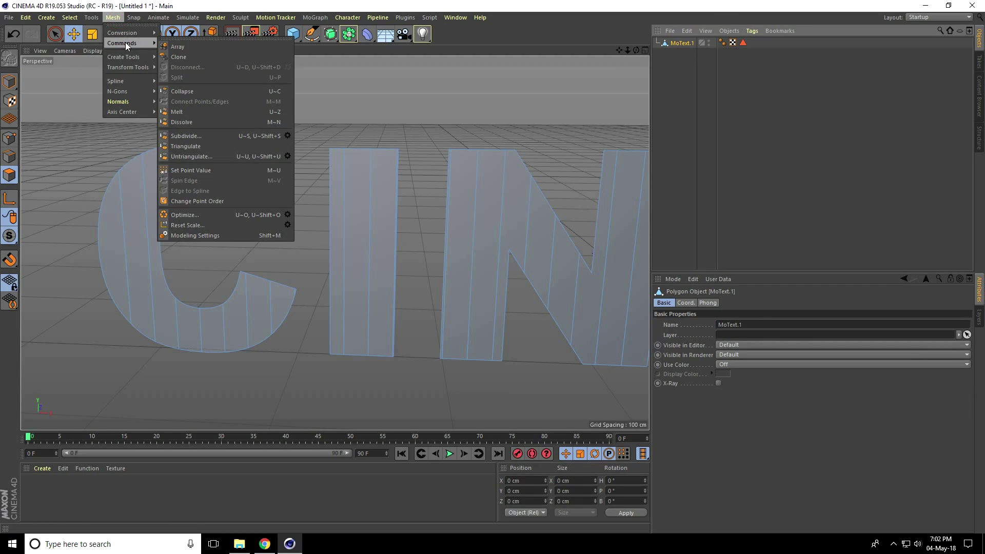
{"action": "left_click", "coordinate": [210, 39]}
{"action": "left_click", "coordinate": [112, 213]}
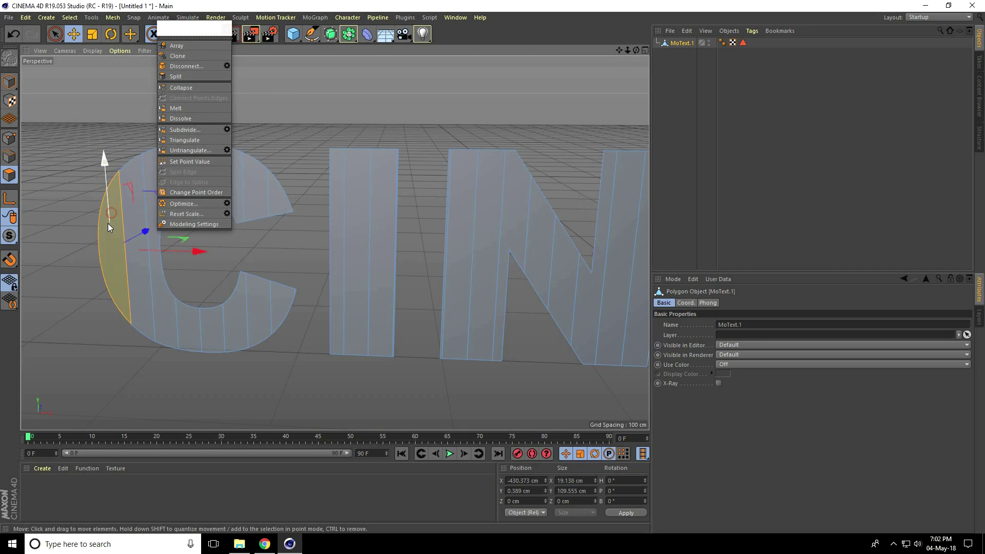
{"action": "left_click", "coordinate": [55, 34]}
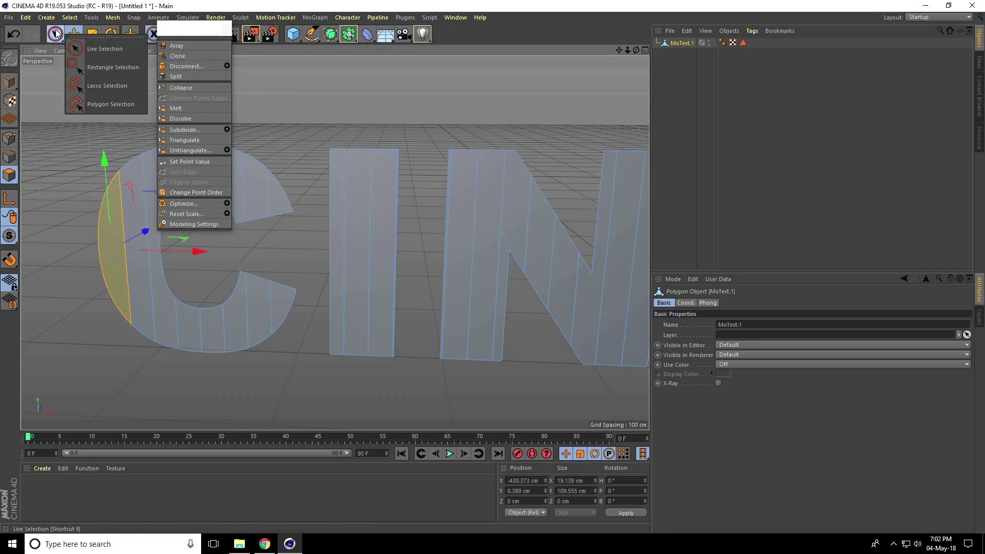
{"action": "left_click", "coordinate": [106, 51]}
{"action": "scroll", "coordinate": [92, 166], "scroll_direction": "up", "scroll_amount": 5}
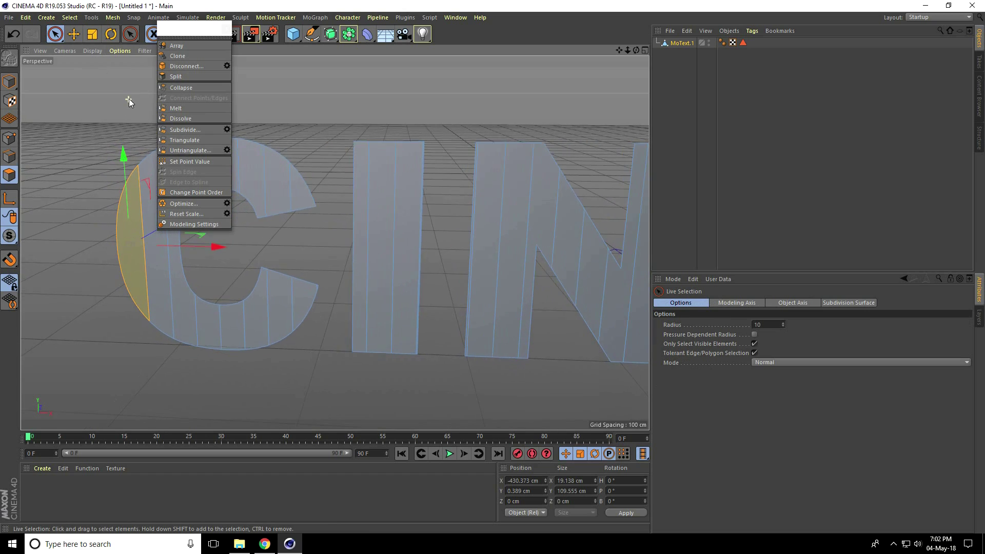
{"action": "scroll", "coordinate": [81, 109], "scroll_direction": "up", "scroll_amount": 2}
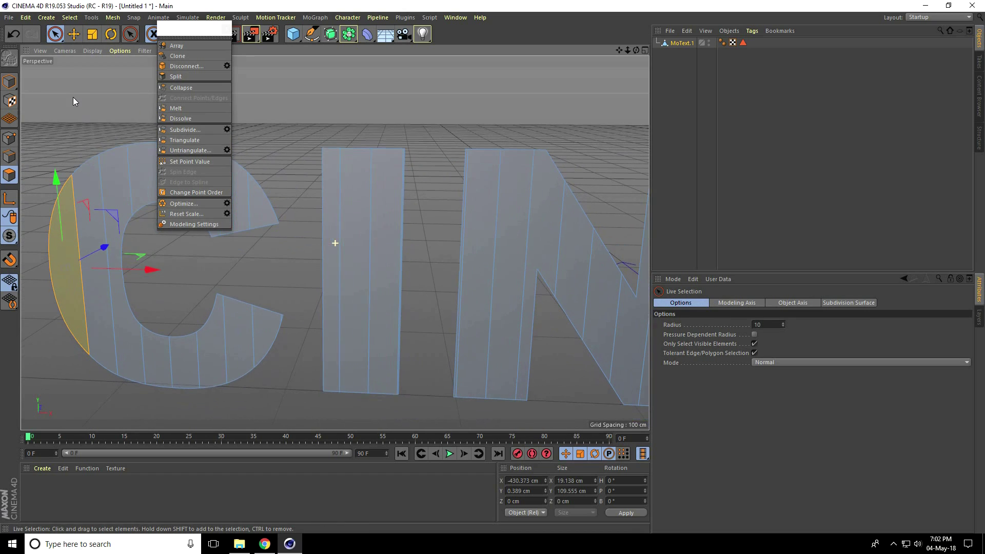
{"action": "left_click", "coordinate": [180, 76]}
Step: Split four more C strips, including its top and bottom strips, into separate objects
{"action": "left_click_drag", "start_coordinate": [178, 35], "coordinate": [266, 41]}
{"action": "left_click", "coordinate": [87, 177]}
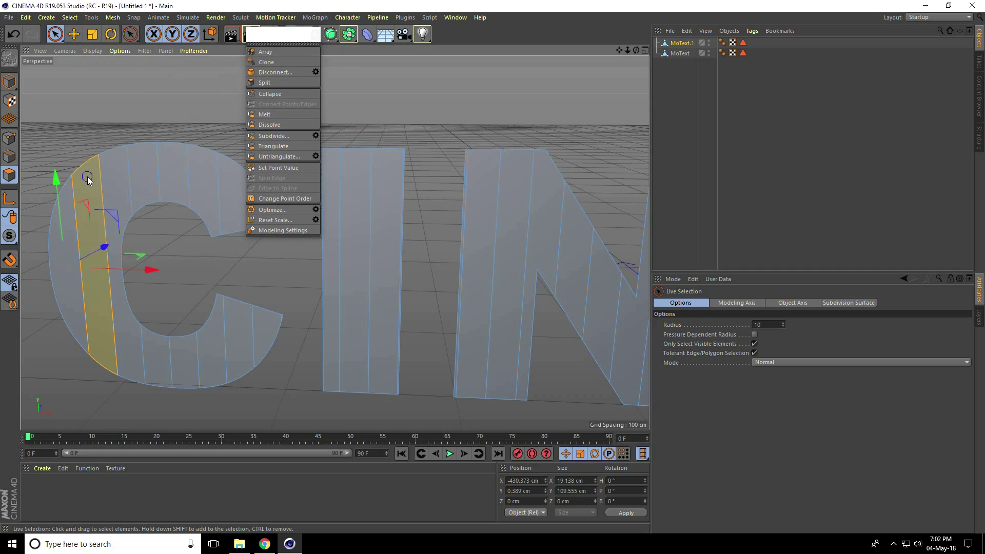
{"action": "left_click", "coordinate": [270, 84]}
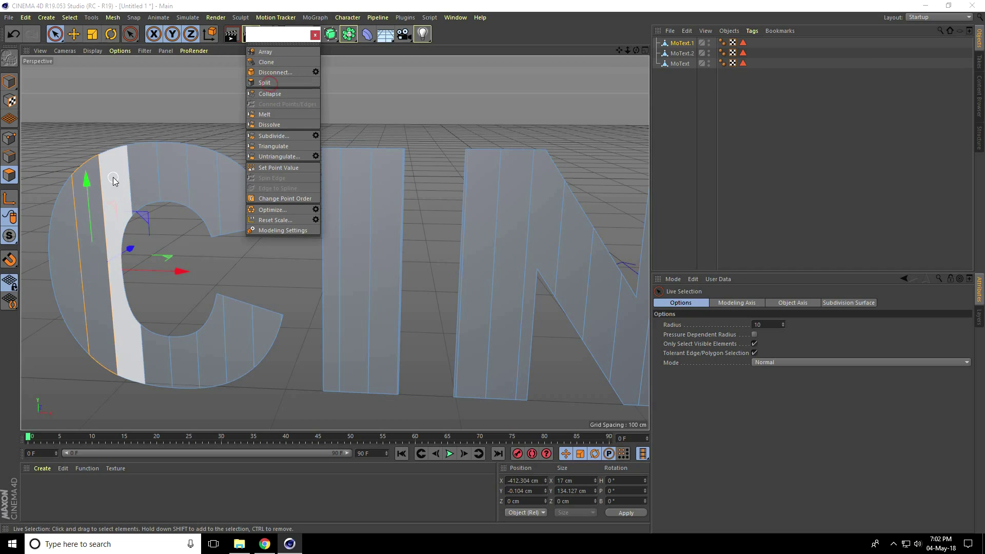
{"action": "left_click", "coordinate": [113, 177]}
{"action": "left_click", "coordinate": [275, 82]}
{"action": "left_click", "coordinate": [144, 174]}
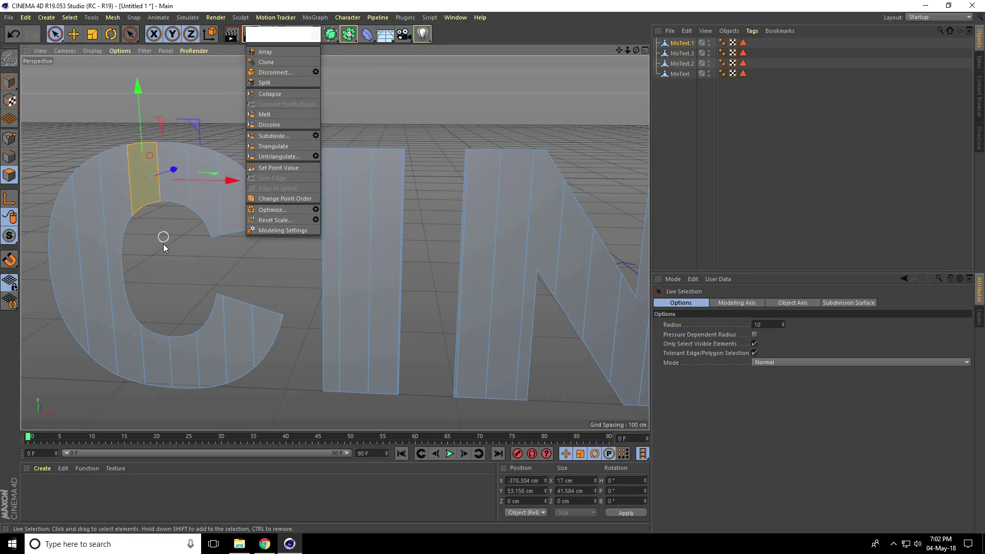
{"action": "left_click", "coordinate": [267, 86]}
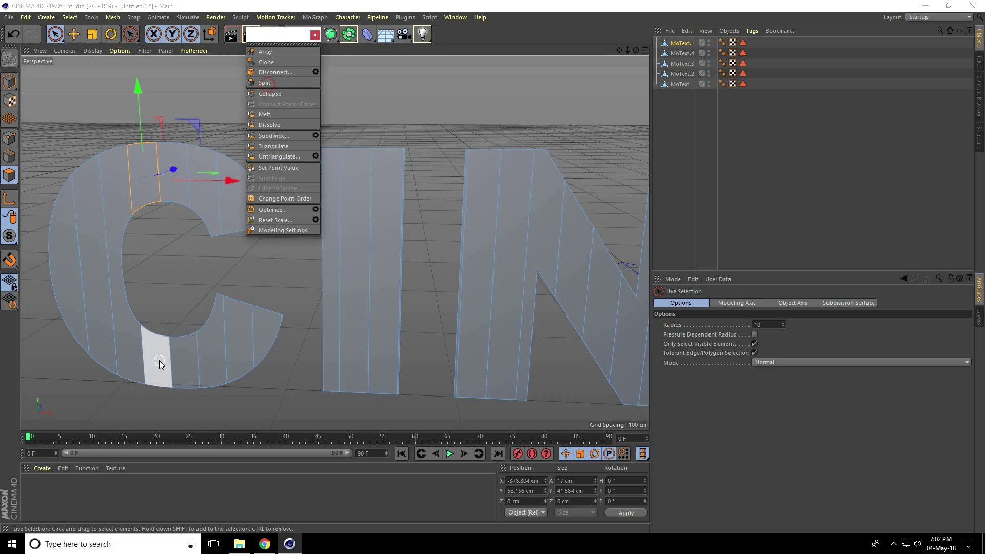
{"action": "left_click", "coordinate": [157, 360]}
{"action": "left_click", "coordinate": [261, 84]}
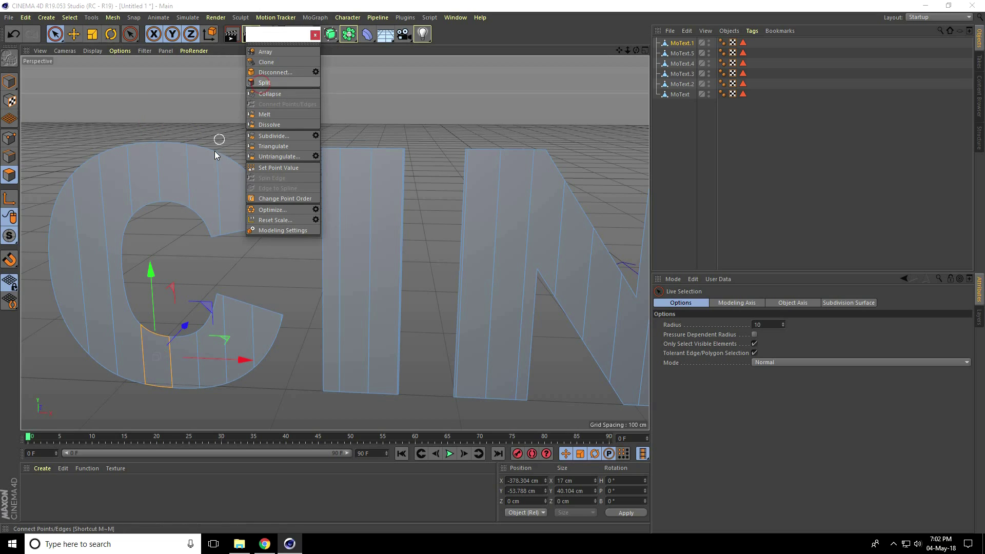
Step: Split the next alternating top and bottom strips of the C into their own objects
{"action": "left_click", "coordinate": [171, 185]}
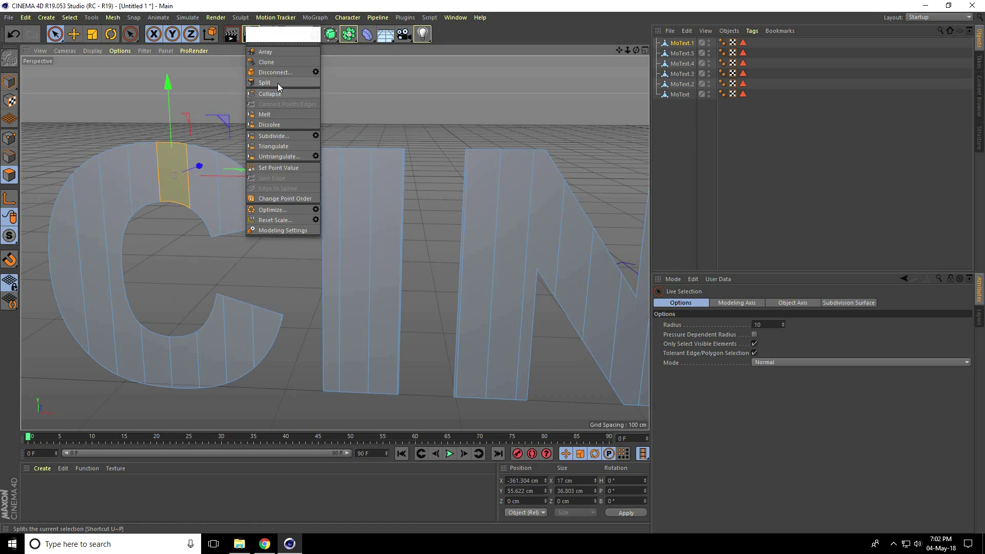
{"action": "left_click", "coordinate": [277, 83]}
{"action": "left_click", "coordinate": [190, 354]}
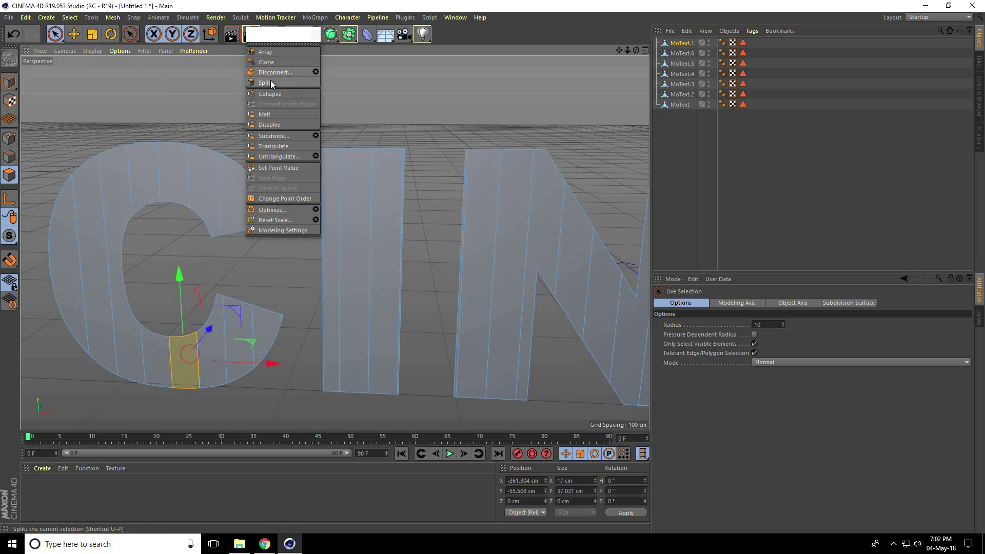
{"action": "left_click", "coordinate": [269, 82]}
{"action": "left_click", "coordinate": [207, 176]}
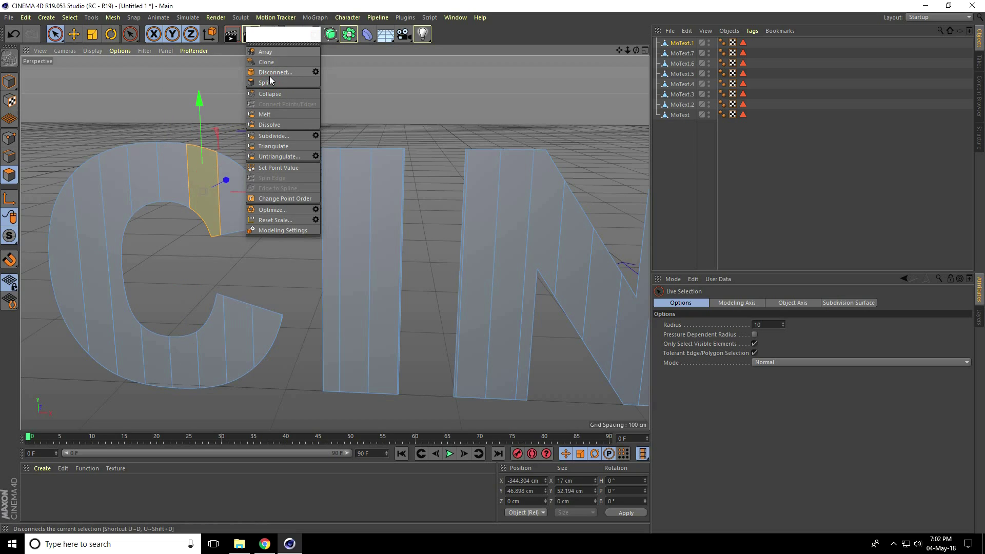
{"action": "left_click", "coordinate": [267, 83]}
{"action": "left_click", "coordinate": [212, 334]}
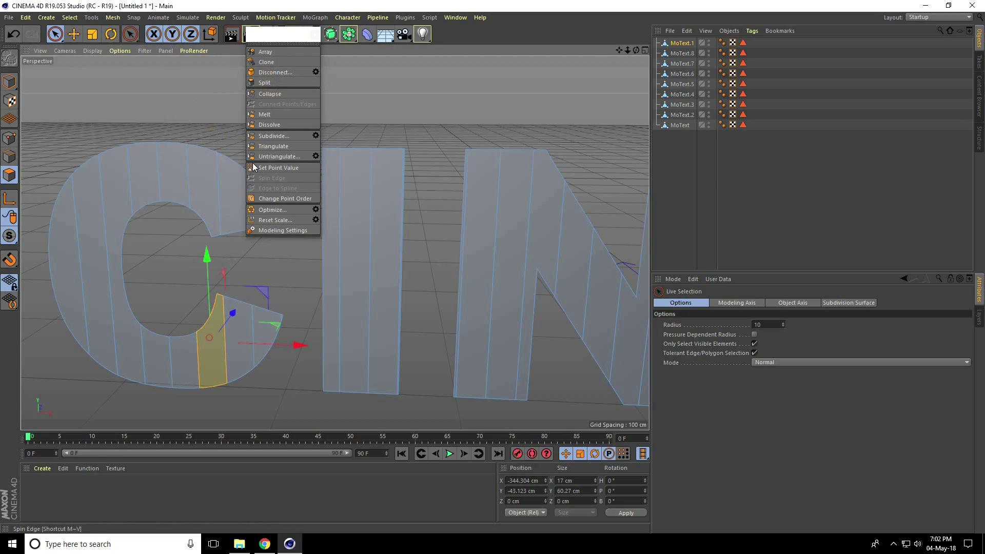
{"action": "left_click", "coordinate": [267, 83]}
Step: Split four further upper and lower C strips off as separate objects
{"action": "middle_click_drag", "start_coordinate": [197, 112], "coordinate": [128, 93], "text": "alt"}
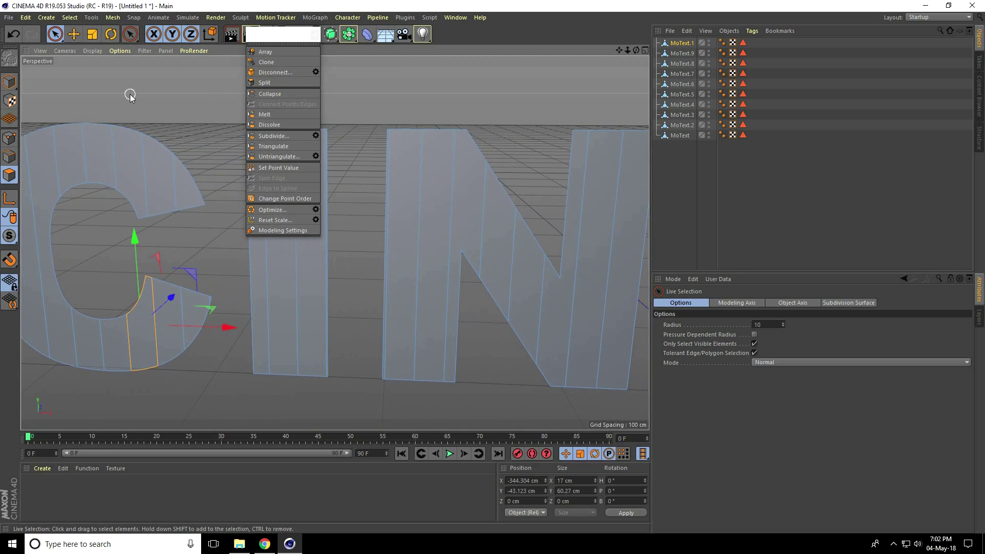
{"action": "left_click", "coordinate": [160, 172]}
{"action": "left_click", "coordinate": [278, 82]}
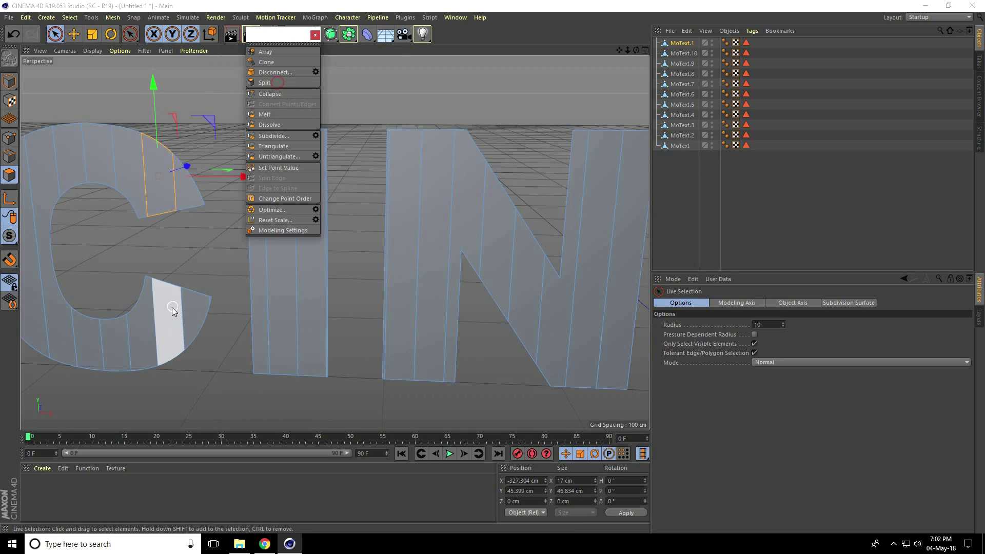
{"action": "left_click", "coordinate": [165, 318]}
{"action": "left_click", "coordinate": [265, 82]}
{"action": "left_click", "coordinate": [200, 310]}
{"action": "left_click", "coordinate": [265, 82]}
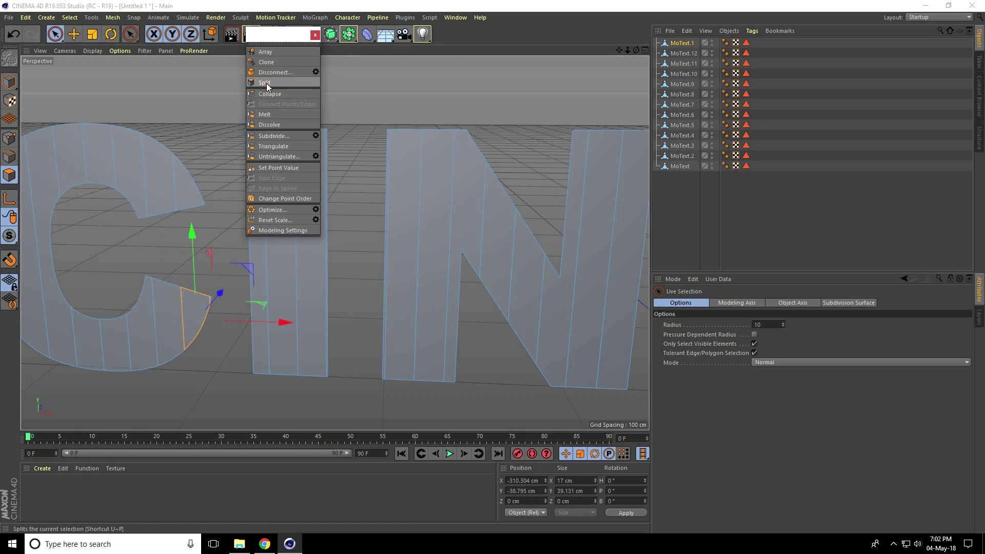
{"action": "left_click", "coordinate": [180, 198]}
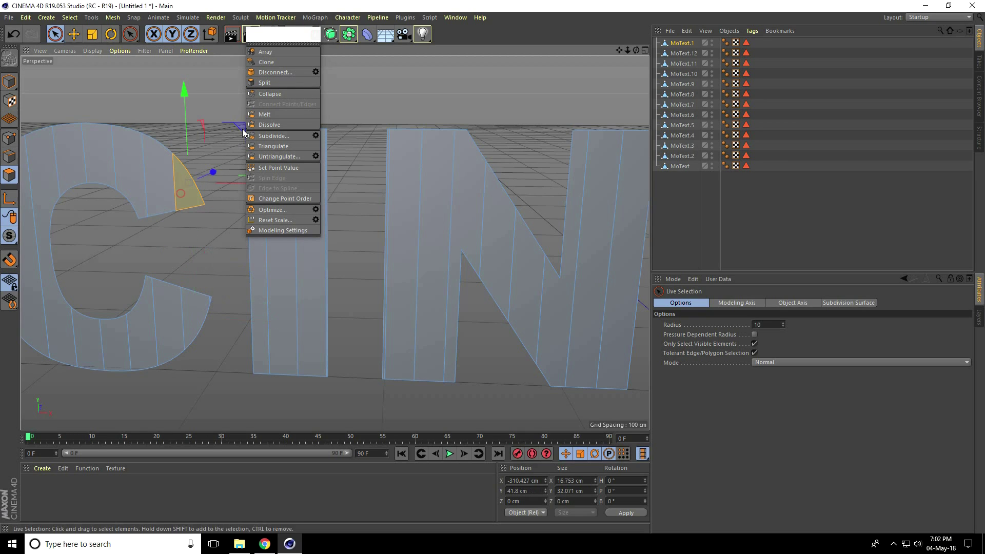
{"action": "left_click", "coordinate": [269, 82]}
Step: Split the small leftover piece at the C's tip into its own object
{"action": "scroll", "coordinate": [235, 284], "scroll_direction": "up", "scroll_amount": 5}
{"action": "scroll", "coordinate": [235, 283], "scroll_direction": "up", "scroll_amount": 3}
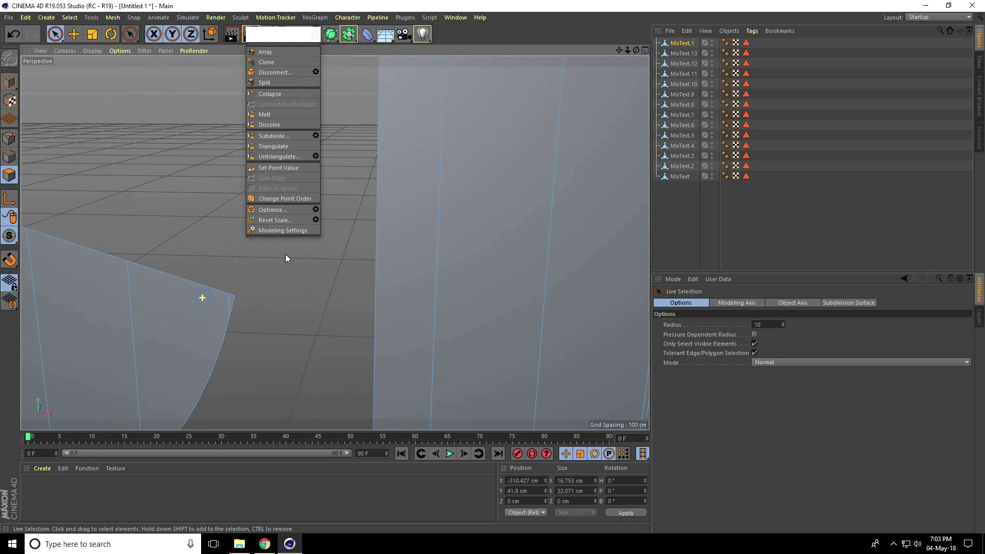
{"action": "left_click", "coordinate": [232, 298]}
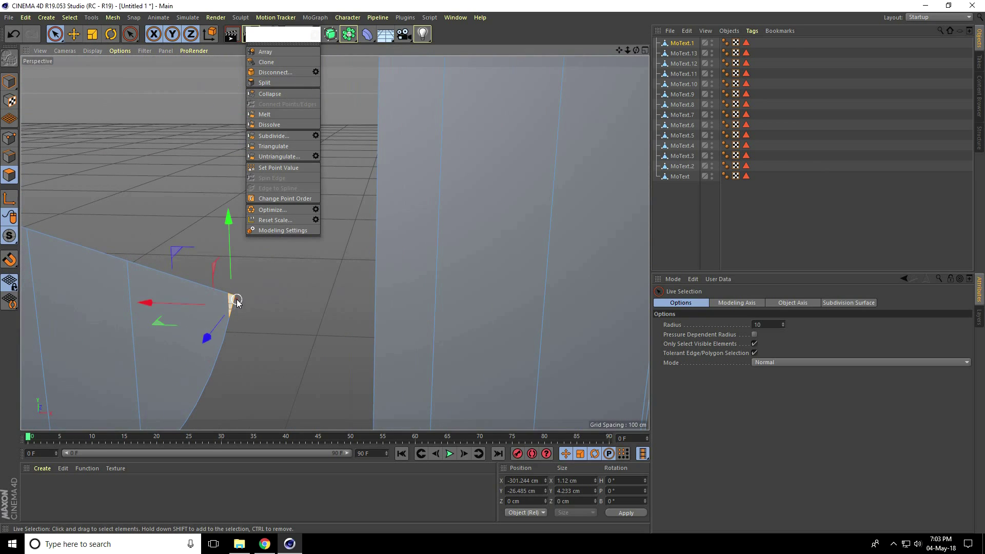
{"action": "left_click", "coordinate": [265, 82]}
Step: Split the first two strips of the I into separate objects
{"action": "scroll", "coordinate": [60, 270], "scroll_direction": "down", "scroll_amount": 3}
{"action": "scroll", "coordinate": [60, 265], "scroll_direction": "down", "scroll_amount": 2}
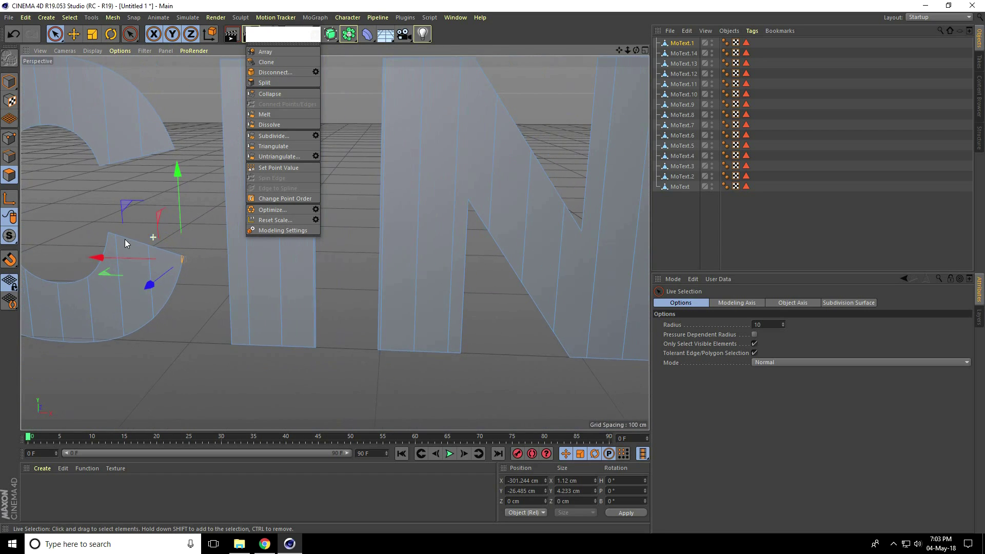
{"action": "scroll", "coordinate": [97, 238], "scroll_direction": "down", "scroll_amount": 3}
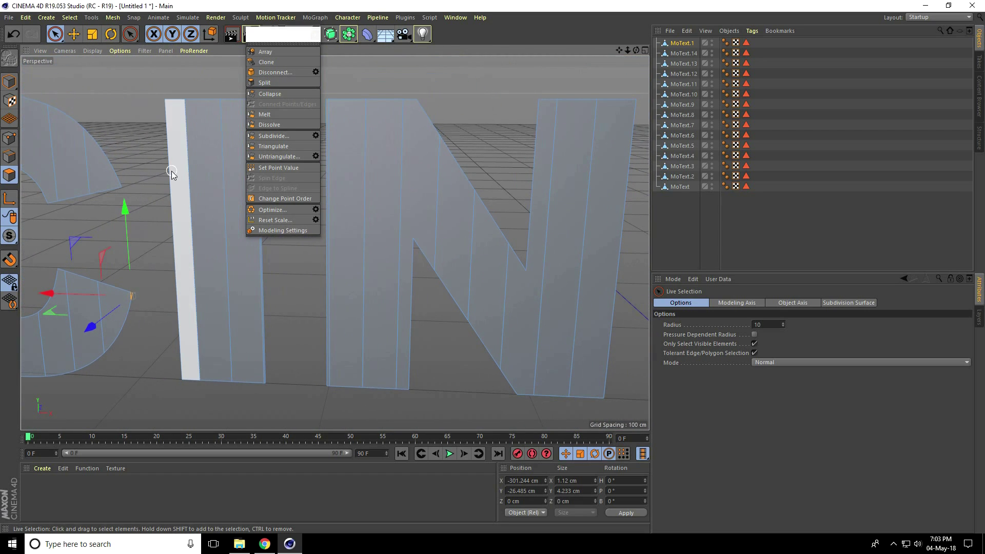
{"action": "left_click", "coordinate": [175, 168]}
{"action": "left_click", "coordinate": [273, 83]}
{"action": "left_click", "coordinate": [198, 125]}
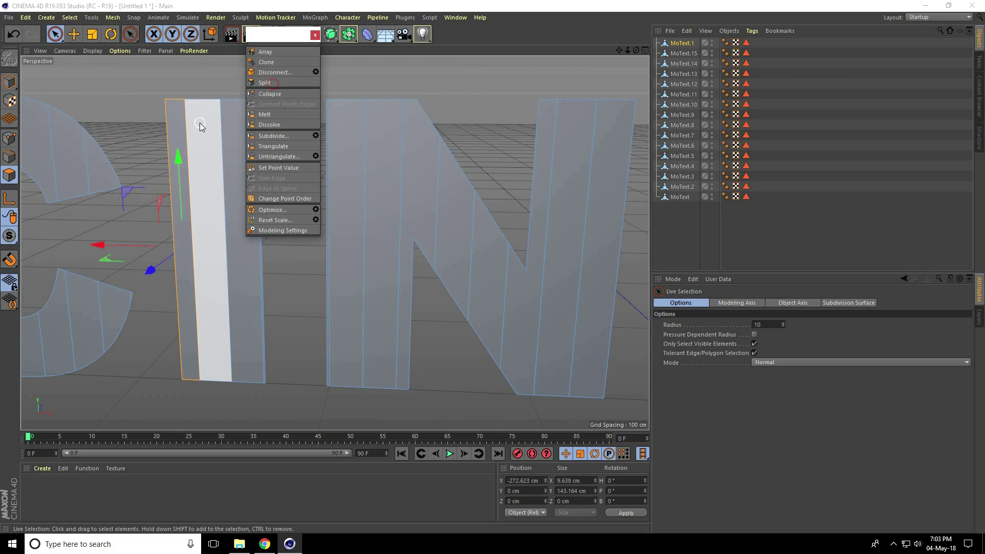
{"action": "left_click_drag", "start_coordinate": [188, 58], "coordinate": [117, 79], "text": "alt"}
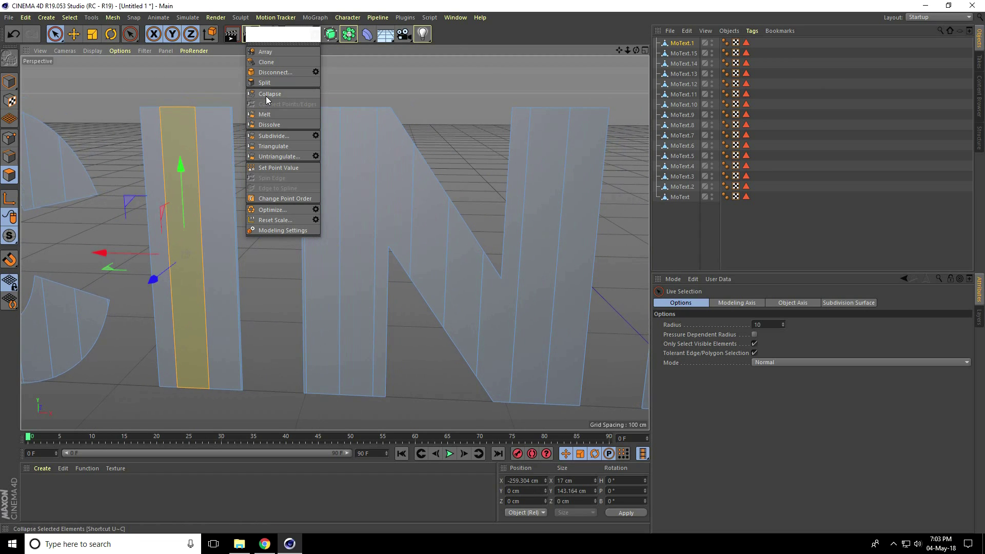
{"action": "left_click", "coordinate": [270, 81]}
Step: Split the next I strip and the narrow edge strip into their own objects
{"action": "left_click", "coordinate": [211, 134]}
{"action": "left_click", "coordinate": [267, 83]}
{"action": "right_click_drag", "start_coordinate": [324, 81], "coordinate": [448, 81], "text": "alt"}
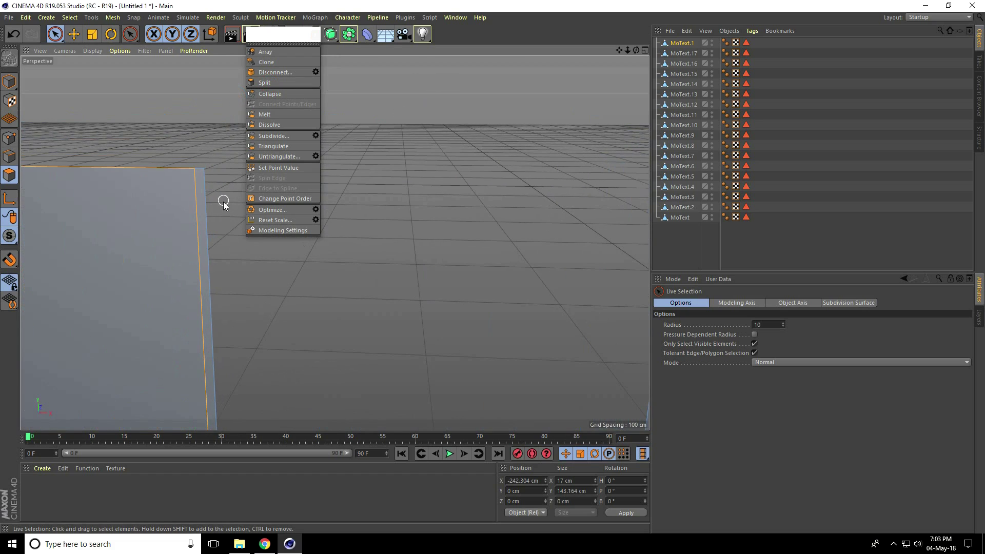
{"action": "left_click", "coordinate": [205, 185]}
{"action": "left_click", "coordinate": [262, 81]}
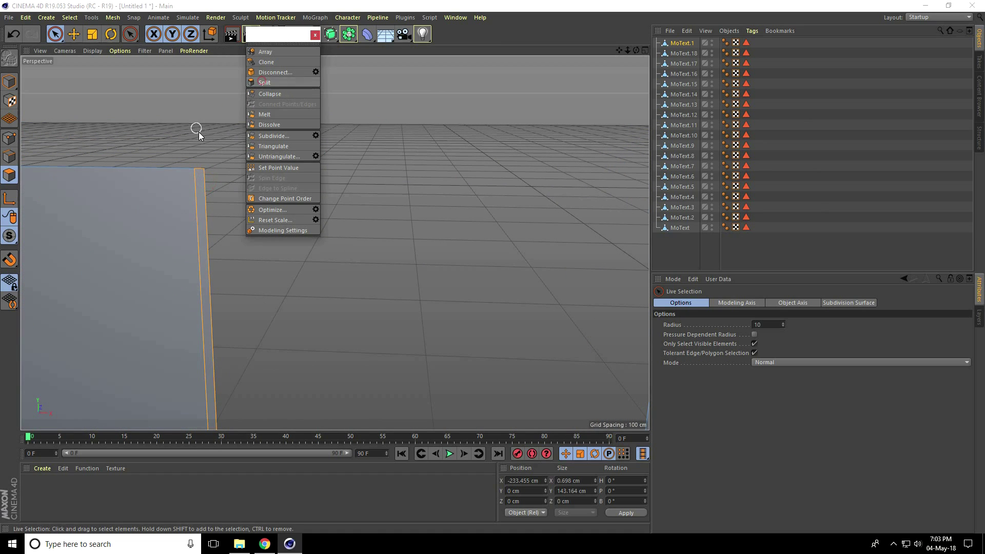
{"action": "right_click_drag", "start_coordinate": [198, 132], "coordinate": [137, 169], "text": "alt"}
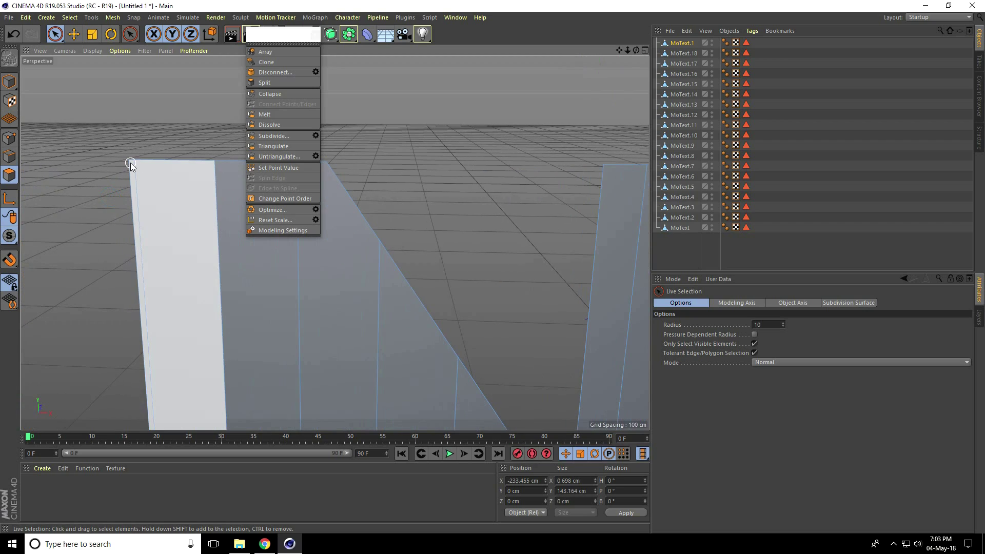
Step: Split the narrow, wider and middle left strips off as separate objects
{"action": "left_click", "coordinate": [131, 166]}
{"action": "left_click", "coordinate": [272, 81]}
{"action": "left_click", "coordinate": [165, 223]}
{"action": "left_click", "coordinate": [272, 82]}
{"action": "left_click", "coordinate": [254, 272]}
{"action": "left_click", "coordinate": [272, 82]}
Step: Split the N's diagonal and right-stroke strips into separate objects
{"action": "left_click", "coordinate": [272, 82]}
{"action": "right_click_drag", "start_coordinate": [472, 193], "coordinate": [360, 177], "text": "alt"}
{"action": "left_click", "coordinate": [358, 266]}
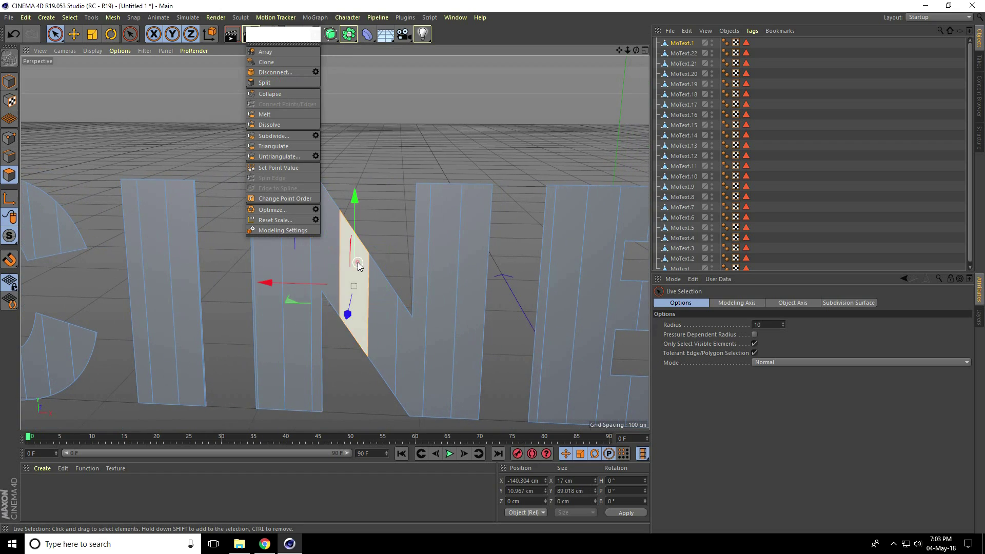
{"action": "left_click", "coordinate": [272, 82]}
{"action": "left_click", "coordinate": [382, 323]}
{"action": "left_click", "coordinate": [272, 82]}
{"action": "left_click", "coordinate": [407, 347]}
{"action": "left_click", "coordinate": [263, 83]}
{"action": "middle_click_drag", "start_coordinate": [464, 139], "coordinate": [387, 138], "text": "alt"}
{"action": "left_click", "coordinate": [399, 204]}
Step: Split off the last N strip and the strips of the E's left stroke
{"action": "left_click", "coordinate": [272, 82]}
{"action": "left_click", "coordinate": [273, 81]}
{"action": "middle_click_drag", "start_coordinate": [568, 150], "coordinate": [361, 161], "text": "alt"}
{"action": "left_click", "coordinate": [336, 169]}
{"action": "left_click", "coordinate": [272, 83]}
{"action": "left_click", "coordinate": [359, 174]}
{"action": "left_click", "coordinate": [272, 82]}
{"action": "left_click", "coordinate": [387, 185]}
{"action": "left_click", "coordinate": [272, 82]}
Step: Split the four polygons of the E's top bar into separate objects
{"action": "left_click", "coordinate": [272, 82]}
{"action": "left_click", "coordinate": [452, 198]}
{"action": "left_click", "coordinate": [272, 83]}
{"action": "left_click", "coordinate": [483, 197]}
{"action": "left_click", "coordinate": [272, 82]}
{"action": "left_click", "coordinate": [513, 197]}
{"action": "left_click", "coordinate": [271, 82]}
{"action": "left_click", "coordinate": [542, 197]}
{"action": "left_click", "coordinate": [272, 82]}
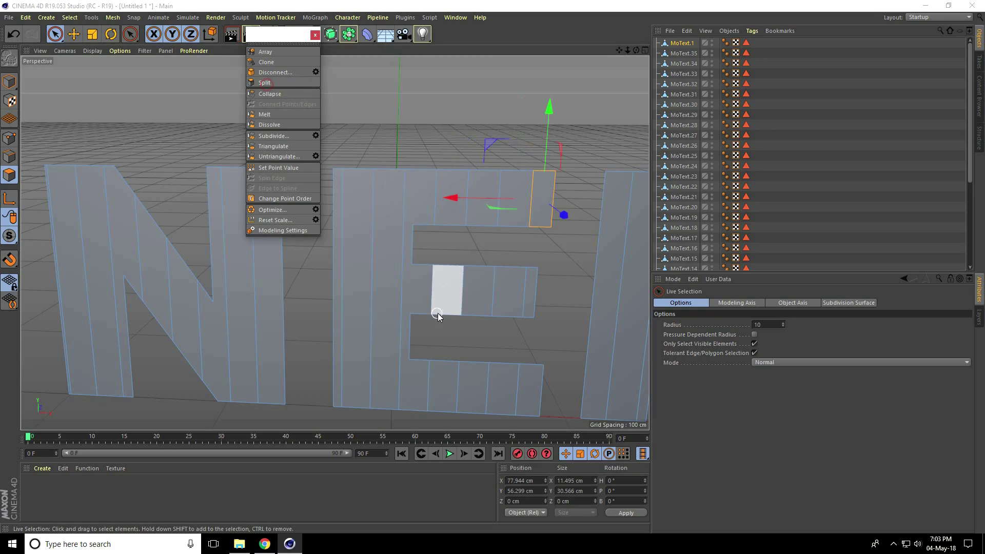
Step: Split off the next E polygon and the E's middle-bar polygons
{"action": "left_click", "coordinate": [468, 277]}
{"action": "left_click", "coordinate": [265, 84]}
{"action": "left_click", "coordinate": [508, 290]}
{"action": "left_click", "coordinate": [264, 83]}
{"action": "left_click", "coordinate": [531, 290]}
{"action": "left_click", "coordinate": [265, 83]}
Step: Split the E's lower-bar polygons and its last polygon off, reaching MoText.44
{"action": "left_click_drag", "start_coordinate": [583, 323], "coordinate": [428, 191], "text": "alt"}
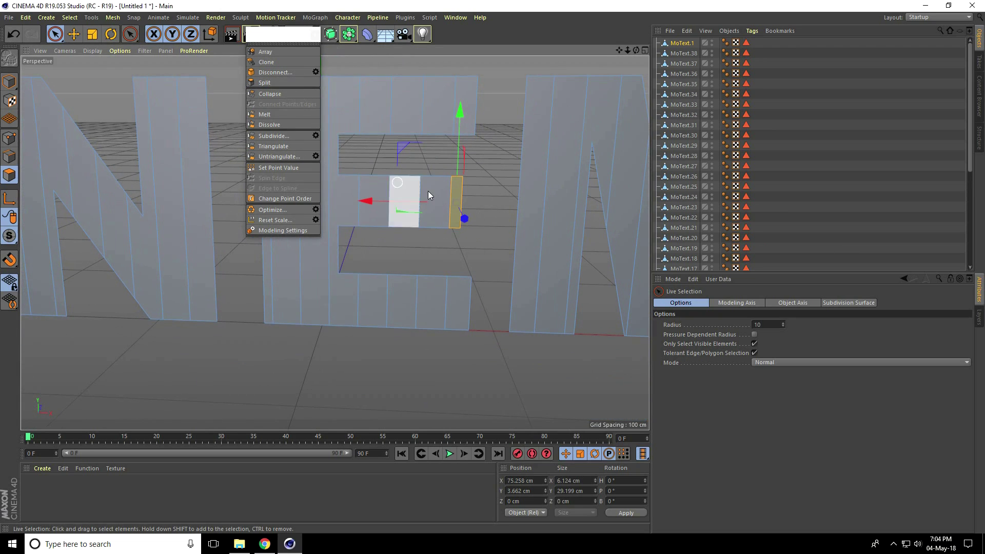
{"action": "left_click", "coordinate": [264, 83]}
{"action": "left_click", "coordinate": [377, 304]}
{"action": "left_click", "coordinate": [264, 84]}
{"action": "left_click", "coordinate": [404, 303]}
{"action": "left_click", "coordinate": [264, 84]}
{"action": "left_click", "coordinate": [431, 303]}
{"action": "left_click", "coordinate": [265, 83]}
{"action": "left_click", "coordinate": [456, 286]}
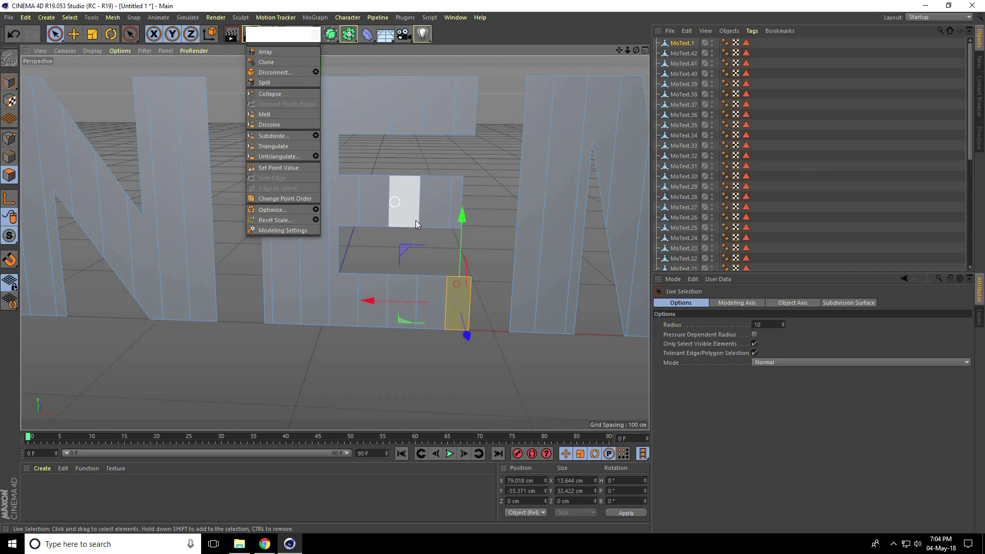
{"action": "left_click", "coordinate": [275, 82]}
Step: Split the first three strips of the M off as separate objects
{"action": "middle_click_drag", "start_coordinate": [499, 218], "coordinate": [310, 270], "text": "alt"}
{"action": "left_click", "coordinate": [361, 151]}
{"action": "left_click", "coordinate": [270, 84]}
{"action": "left_click", "coordinate": [383, 145]}
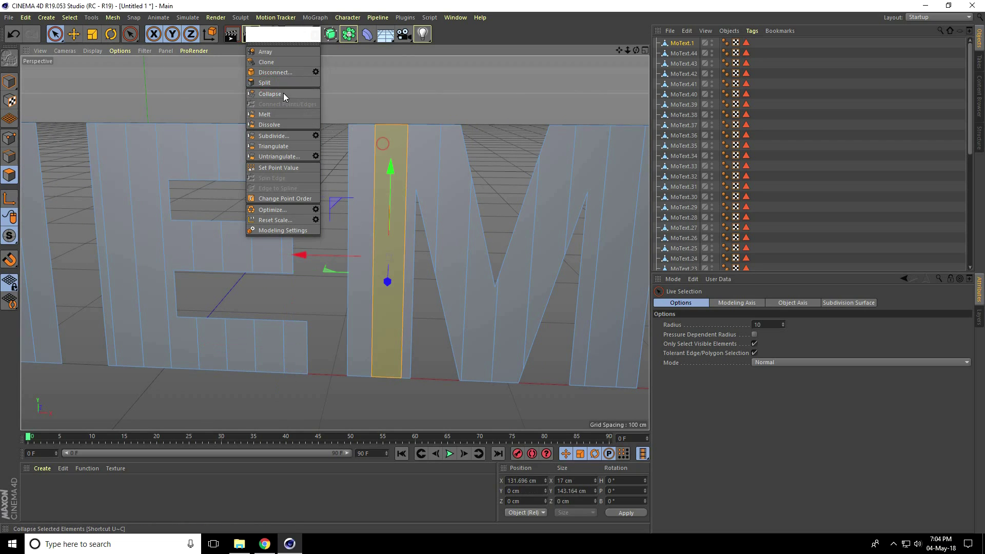
{"action": "left_click", "coordinate": [273, 83]}
{"action": "left_click", "coordinate": [424, 149]}
{"action": "left_click", "coordinate": [272, 82]}
Step: Split the M's diagonal polygons and its vertical right strip into separate objects
{"action": "left_click", "coordinate": [452, 153]}
{"action": "middle_click_drag", "start_coordinate": [433, 103], "coordinate": [385, 198], "text": "alt"}
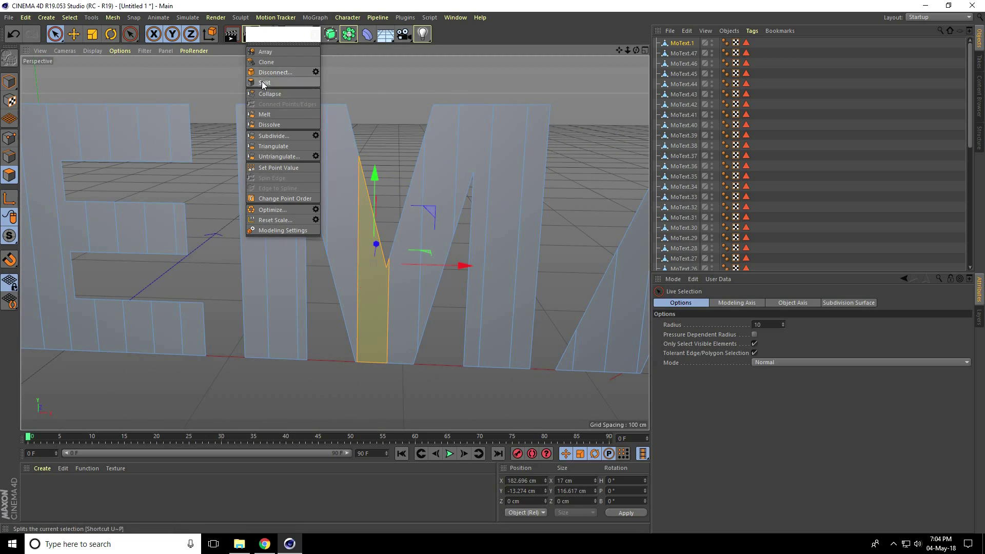
{"action": "left_click", "coordinate": [272, 82]}
{"action": "left_click", "coordinate": [406, 195]}
{"action": "left_click", "coordinate": [271, 82]}
{"action": "left_click", "coordinate": [434, 115]}
{"action": "left_click", "coordinate": [272, 82]}
{"action": "left_click", "coordinate": [470, 128]}
{"action": "left_click", "coordinate": [273, 83]}
{"action": "left_click", "coordinate": [500, 100]}
{"action": "left_click", "coordinate": [272, 82]}
{"action": "left_click", "coordinate": [512, 127]}
{"action": "left_click", "coordinate": [272, 82]}
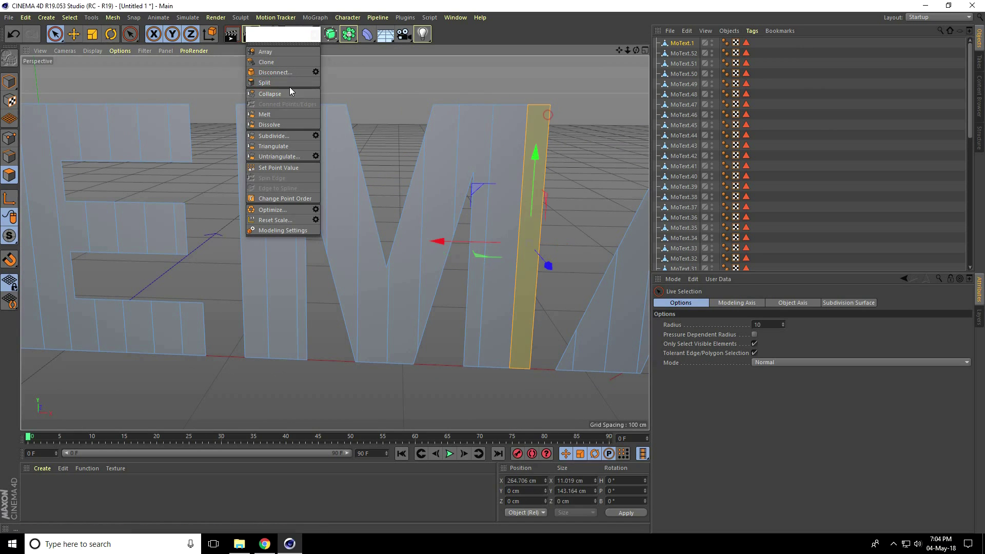
Step: Split the A's bottom-left triangle and its next lower strips off
{"action": "middle_click_drag", "start_coordinate": [587, 125], "coordinate": [317, 138], "text": "alt"}
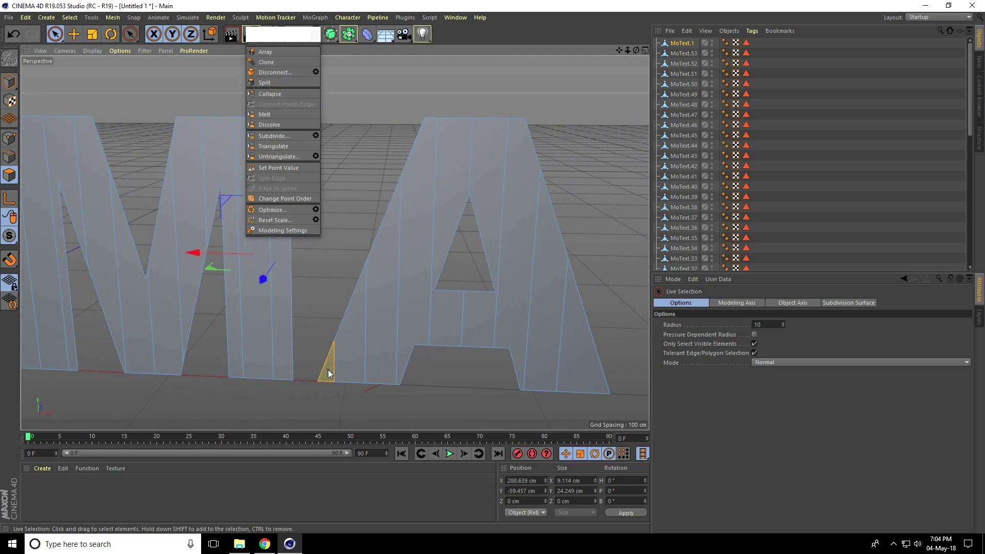
{"action": "left_click", "coordinate": [272, 82]}
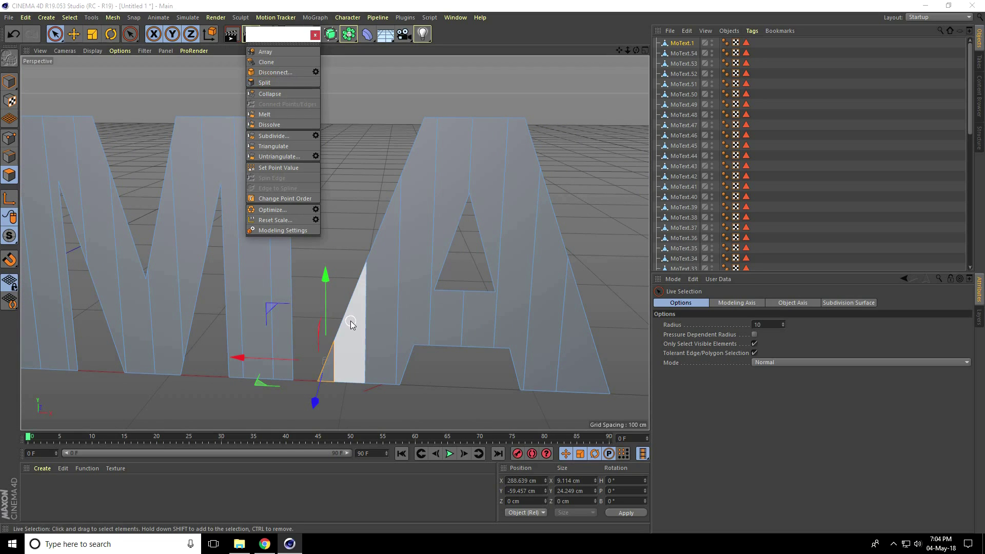
{"action": "left_click", "coordinate": [351, 323]}
{"action": "left_click", "coordinate": [265, 83]}
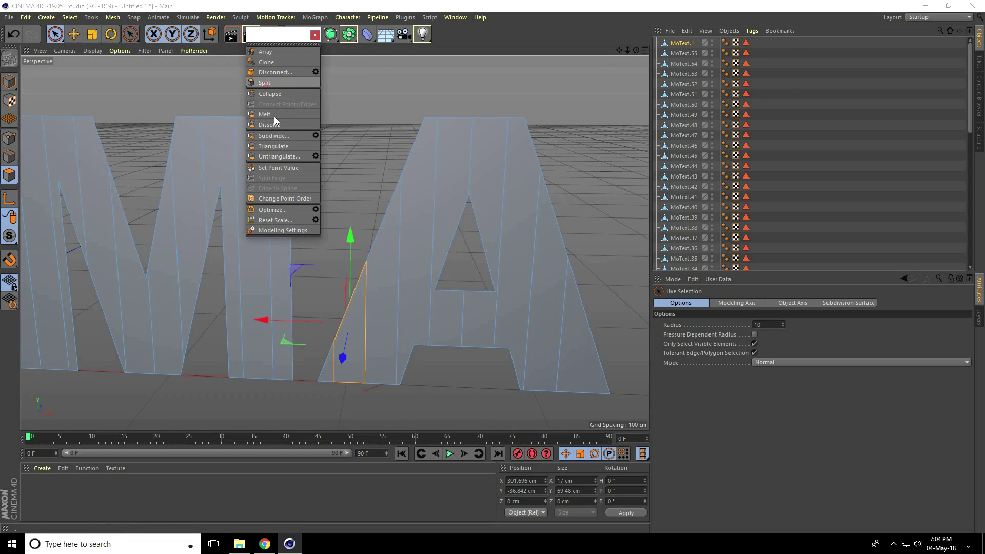
{"action": "left_click", "coordinate": [391, 297]}
{"action": "left_click", "coordinate": [273, 82]}
{"action": "left_click", "coordinate": [416, 267]}
{"action": "left_click", "coordinate": [265, 82]}
Step: Split the remaining A strips, right leg and right triangle off, reaching MoText.62
{"action": "left_click", "coordinate": [448, 171]}
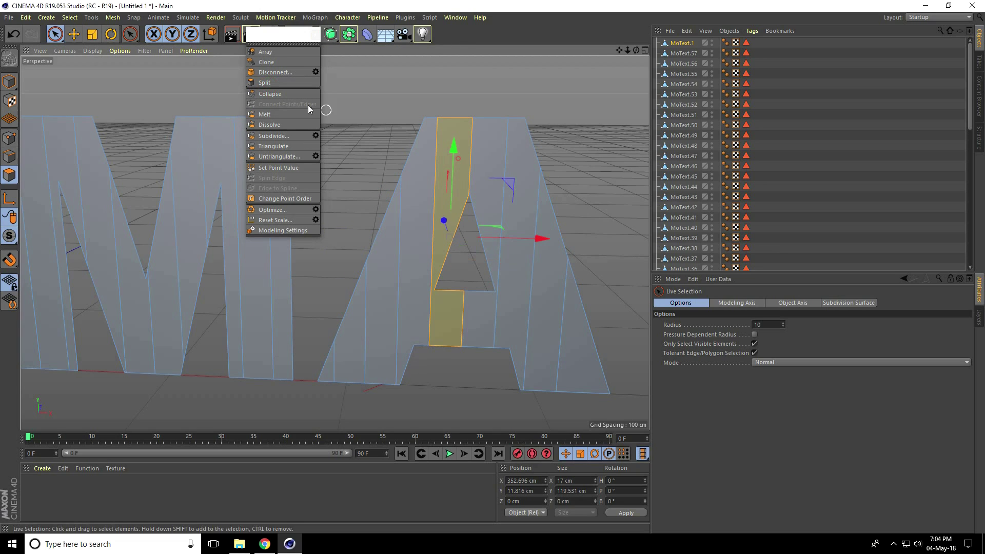
{"action": "left_click", "coordinate": [277, 83]}
{"action": "left_click", "coordinate": [488, 145]}
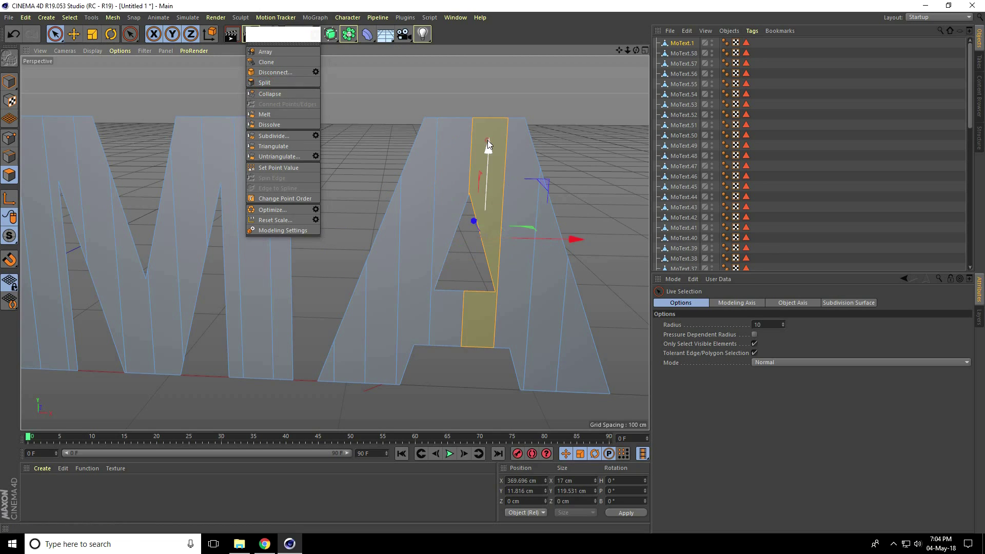
{"action": "left_click", "coordinate": [276, 83]}
{"action": "left_click", "coordinate": [529, 141]}
{"action": "left_click", "coordinate": [260, 82]}
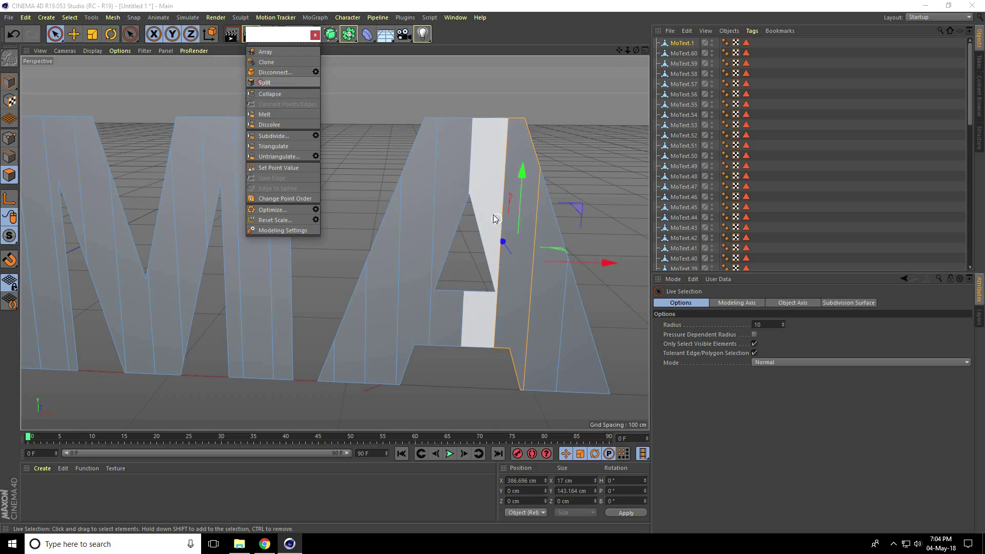
{"action": "left_click", "coordinate": [549, 231]}
{"action": "left_click", "coordinate": [264, 82]}
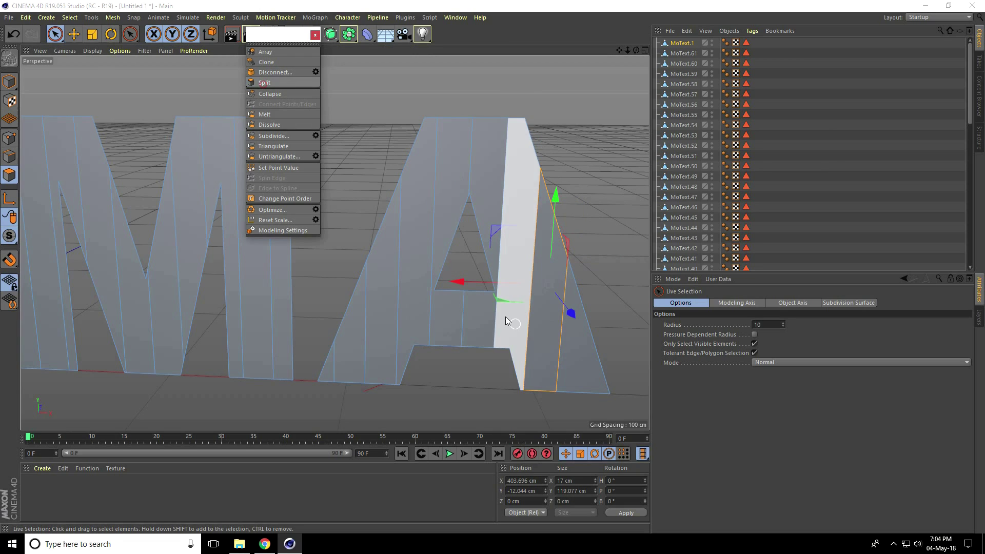
{"action": "left_click", "coordinate": [590, 350]}
{"action": "left_click", "coordinate": [267, 82]}
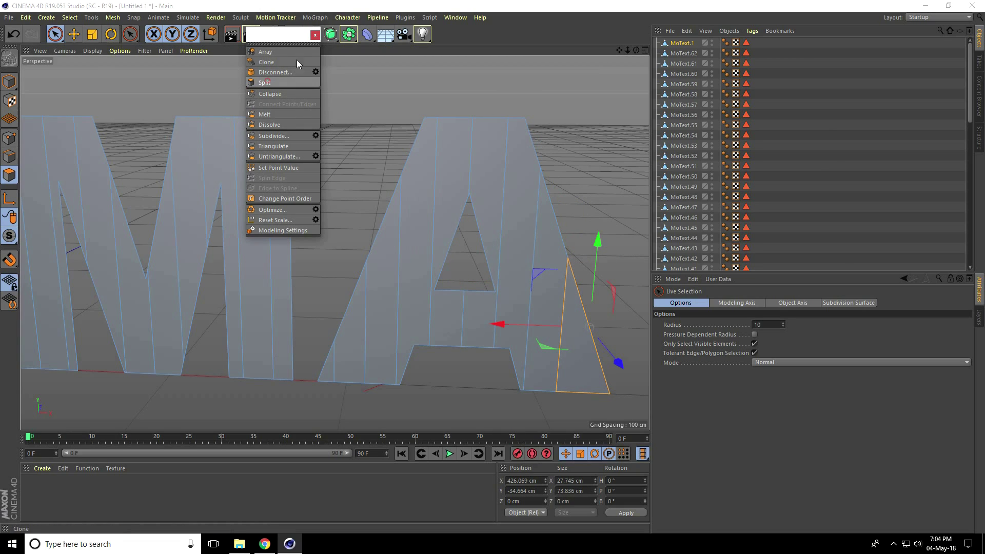
Step: In Model mode, push MoText.1 back along Z to reveal the pieces, then delete it
{"action": "left_click", "coordinate": [12, 84]}
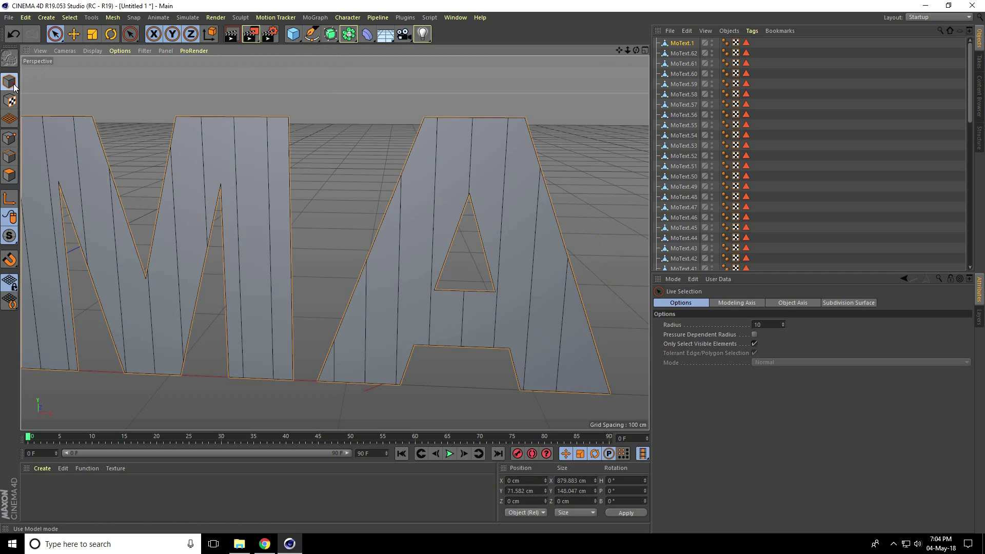
{"action": "left_click", "coordinate": [73, 34]}
{"action": "left_click", "coordinate": [204, 103]}
{"action": "scroll", "coordinate": [309, 189], "scroll_direction": "down", "scroll_amount": 5}
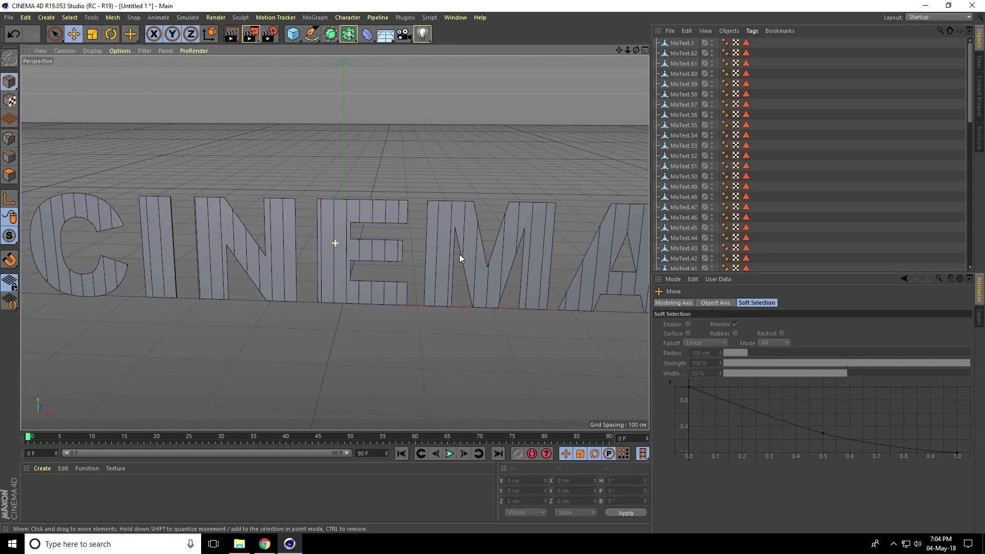
{"action": "left_click_drag", "start_coordinate": [459, 254], "coordinate": [339, 267], "text": "alt"}
{"action": "left_click", "coordinate": [682, 43]}
{"action": "left_click_drag", "start_coordinate": [354, 328], "coordinate": [390, 198], "text": "alt"}
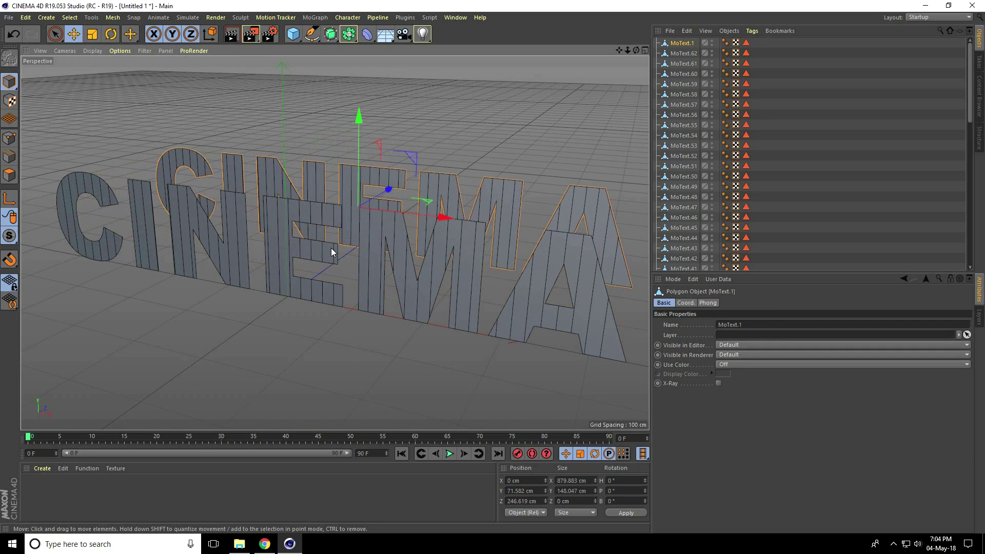
{"action": "left_click_drag", "start_coordinate": [331, 248], "coordinate": [254, 258], "text": "alt"}
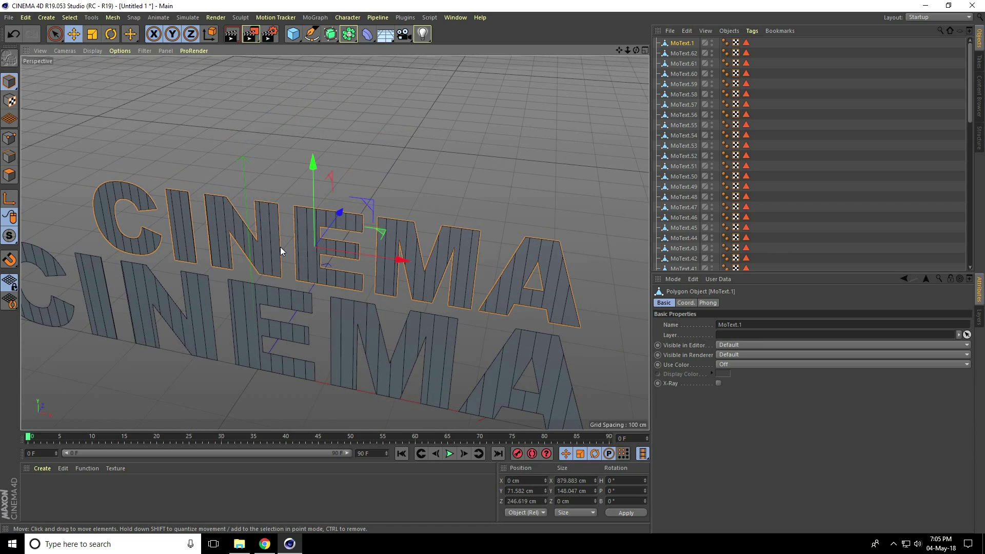
{"action": "key", "text": "Delete"}
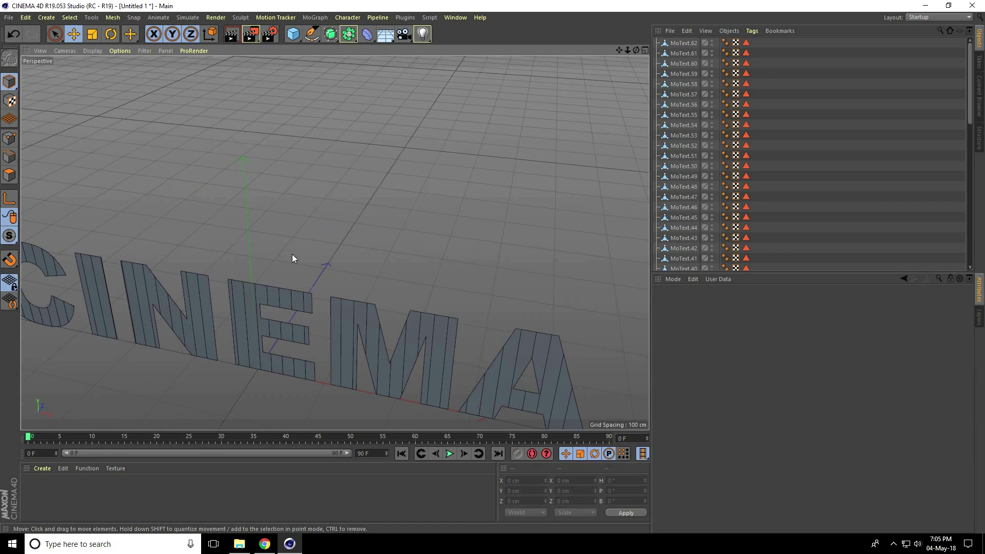
Step: Add a Fracture object, parent MoText.1–MoText.62 under it, and collapse its child list
{"action": "left_click", "coordinate": [316, 17]}
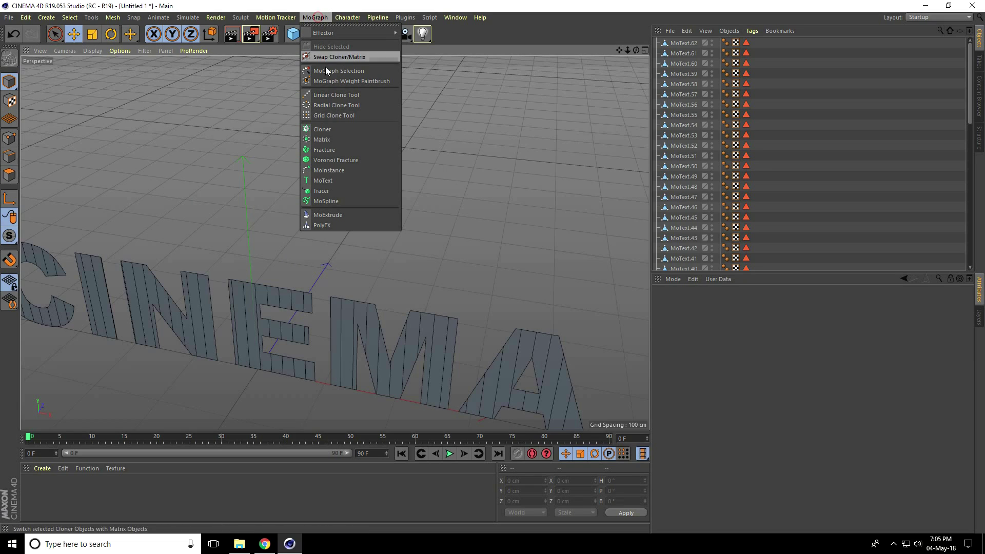
{"action": "left_click", "coordinate": [341, 149]}
{"action": "left_click", "coordinate": [685, 53]}
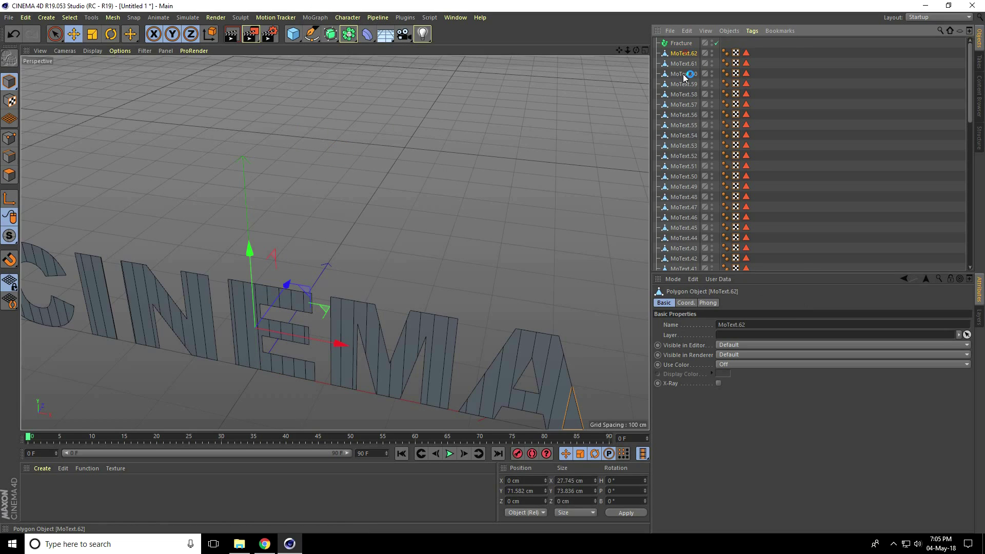
{"action": "scroll", "coordinate": [689, 148], "scroll_direction": "down", "scroll_amount": 8}
{"action": "scroll", "coordinate": [691, 154], "scroll_direction": "down", "scroll_amount": 3}
{"action": "left_click", "coordinate": [690, 266], "text": "shift"}
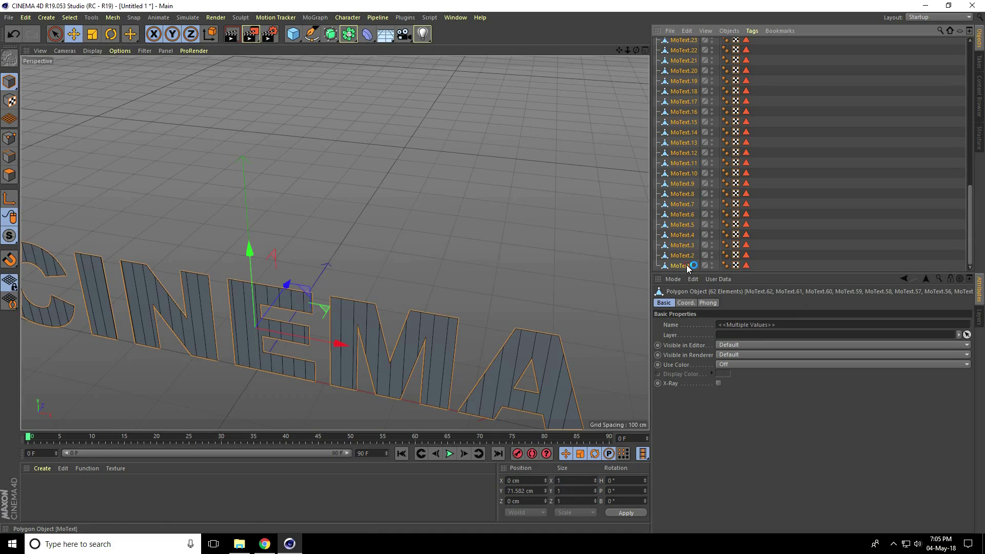
{"action": "scroll", "coordinate": [686, 165], "scroll_direction": "up", "scroll_amount": 10}
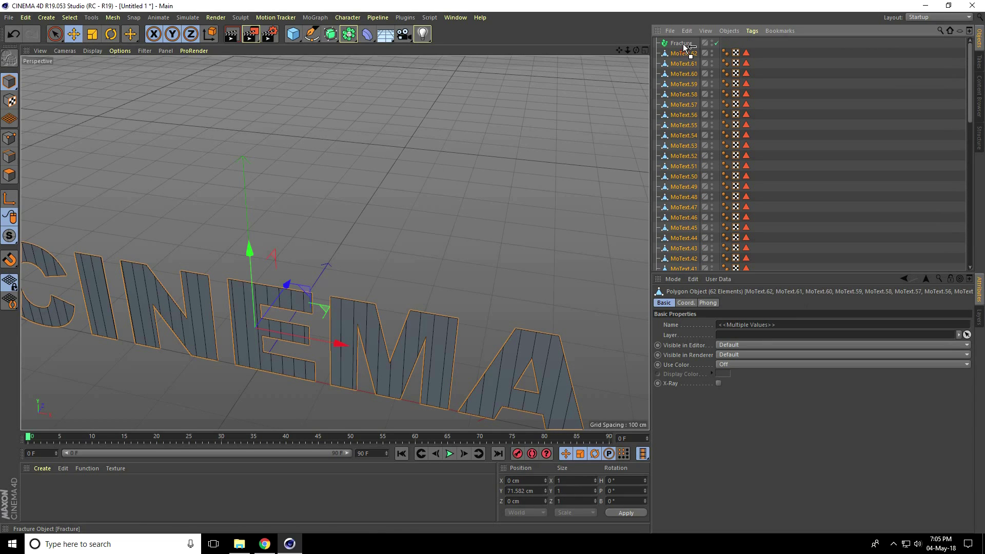
{"action": "left_click_drag", "start_coordinate": [685, 45], "coordinate": [685, 46]}
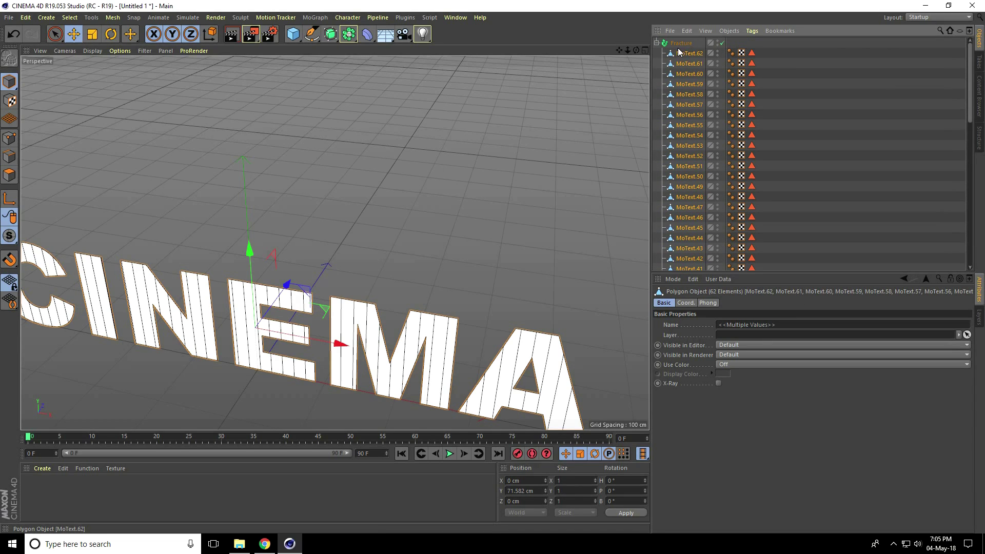
{"action": "left_click", "coordinate": [679, 44]}
{"action": "left_click", "coordinate": [657, 44]}
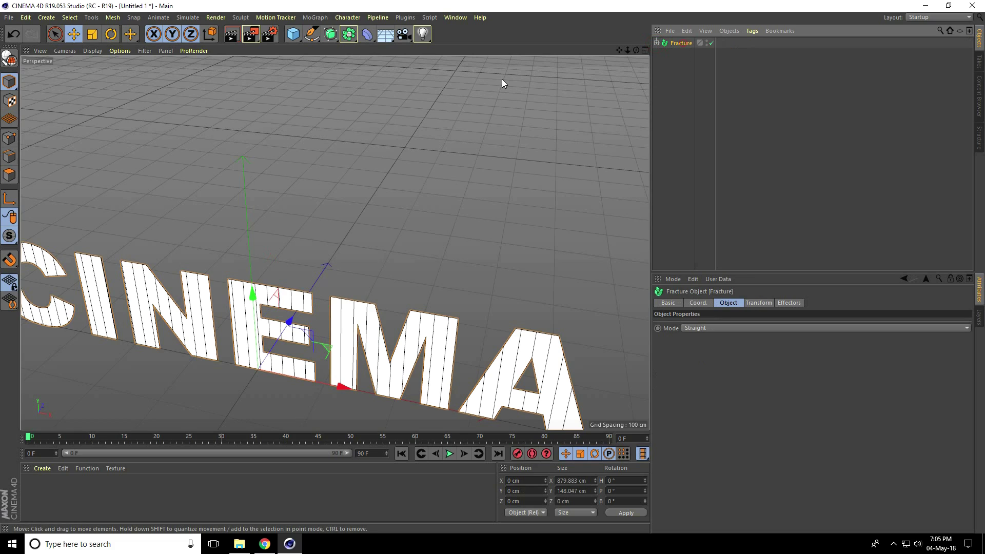
{"action": "scroll", "coordinate": [430, 158], "scroll_direction": "down", "scroll_amount": 3}
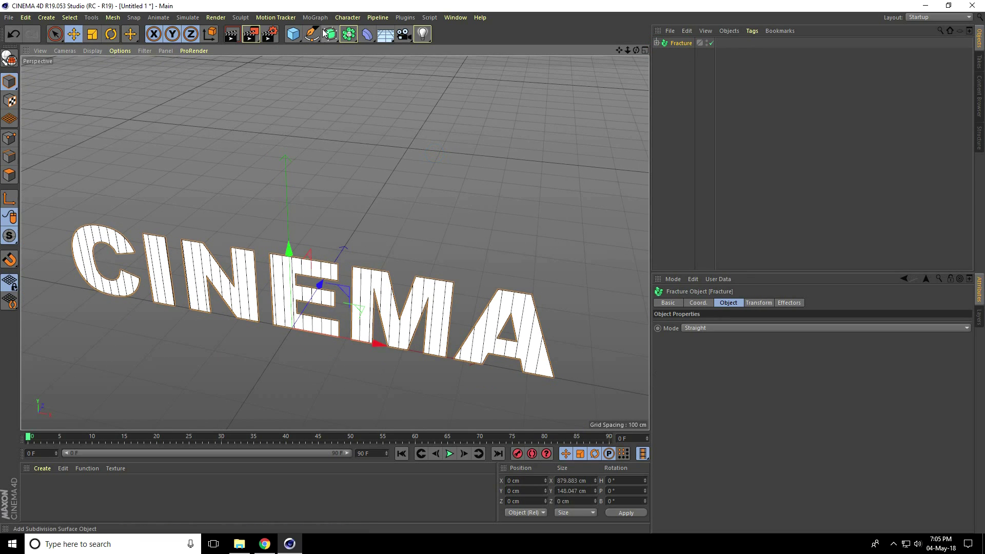
Step: Add a Plain effector from the MoGraph menu
{"action": "left_click", "coordinate": [315, 17]}
{"action": "mouse_move", "coordinate": [361, 39]}
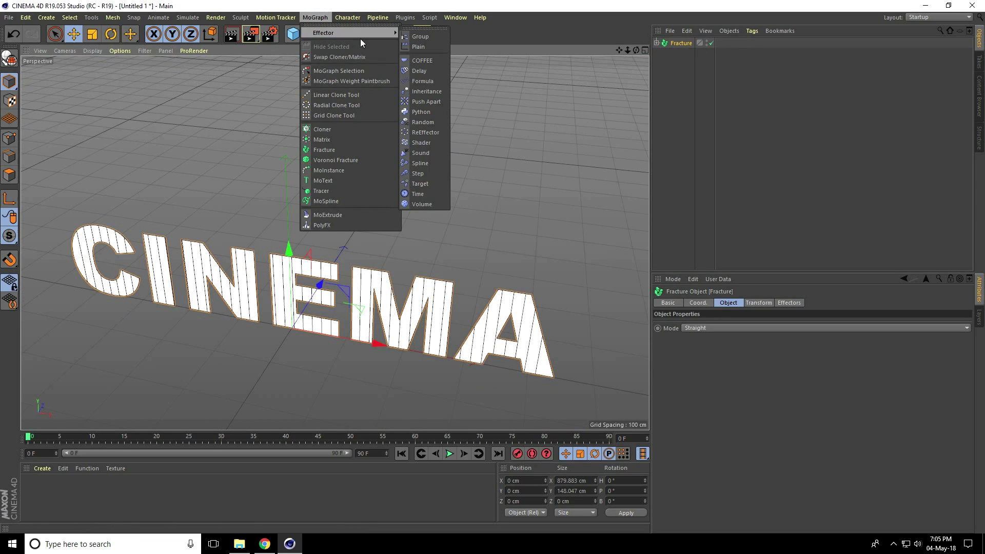
{"action": "left_click", "coordinate": [423, 47]}
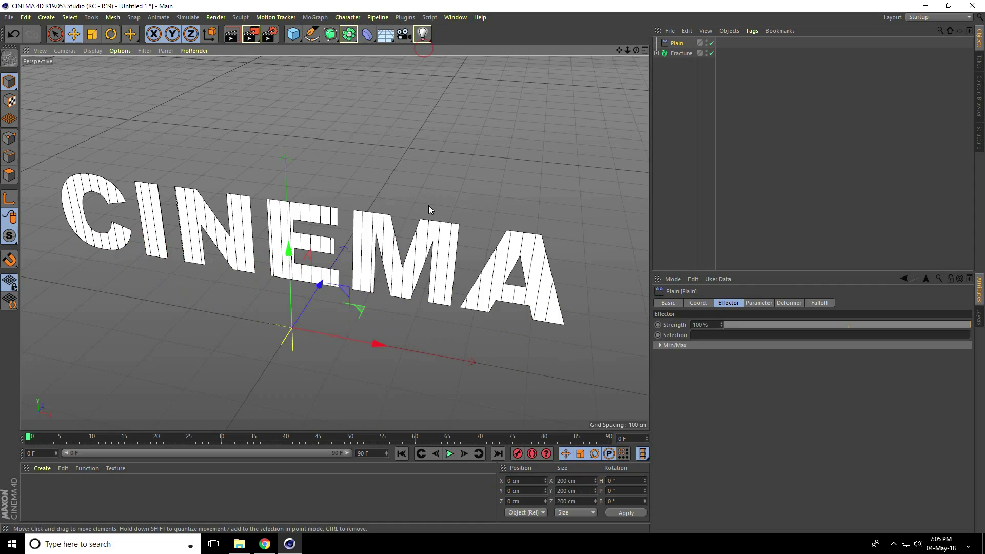
Step: Set the Plain effector's falloff shape to Linear with orientation -X
{"action": "left_click", "coordinate": [758, 304]}
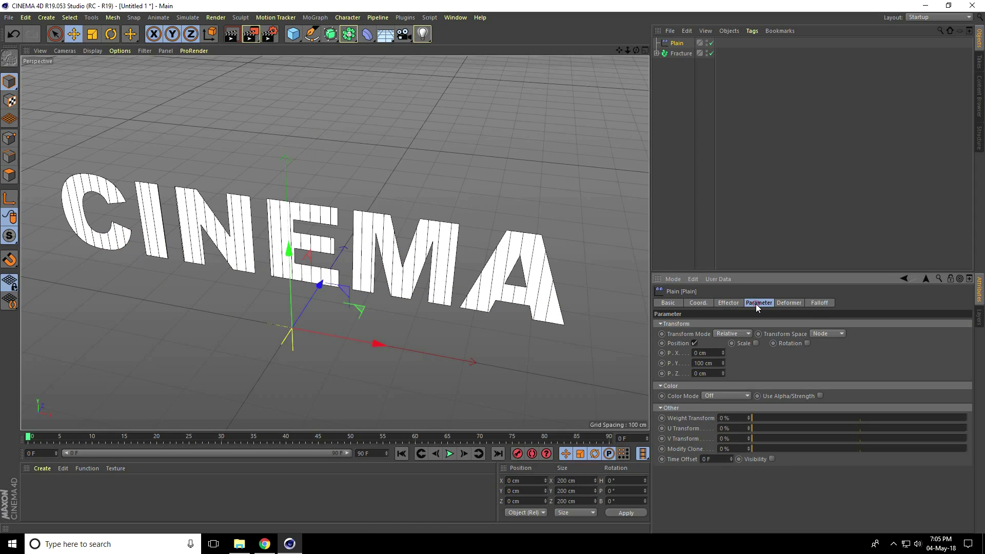
{"action": "left_click", "coordinate": [817, 303]}
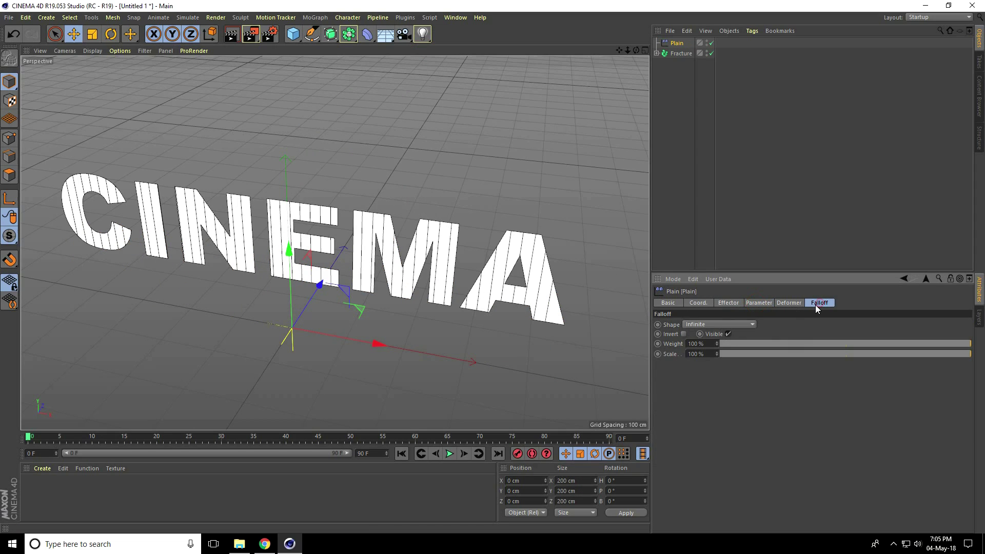
{"action": "left_click", "coordinate": [713, 325]}
{"action": "left_click", "coordinate": [719, 386]}
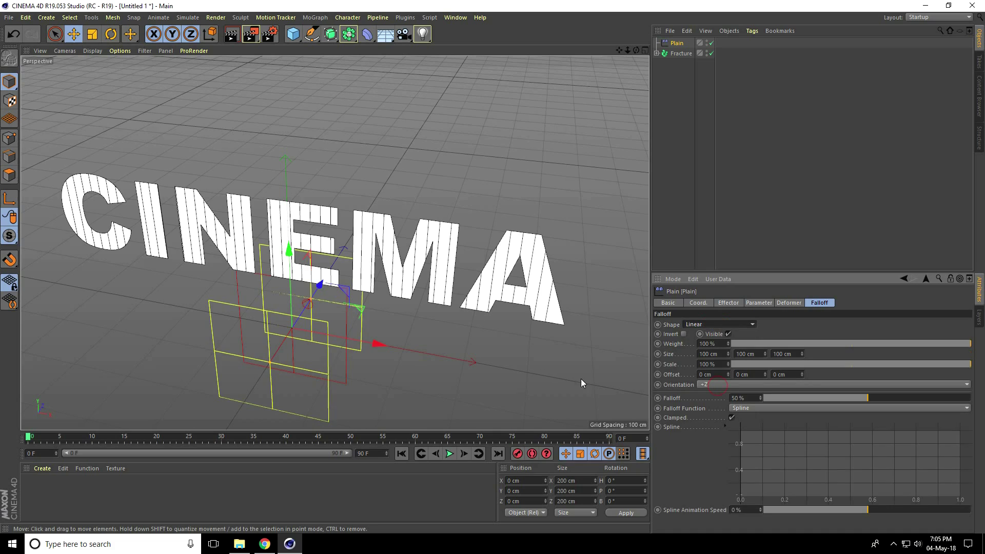
{"action": "left_click", "coordinate": [711, 384]}
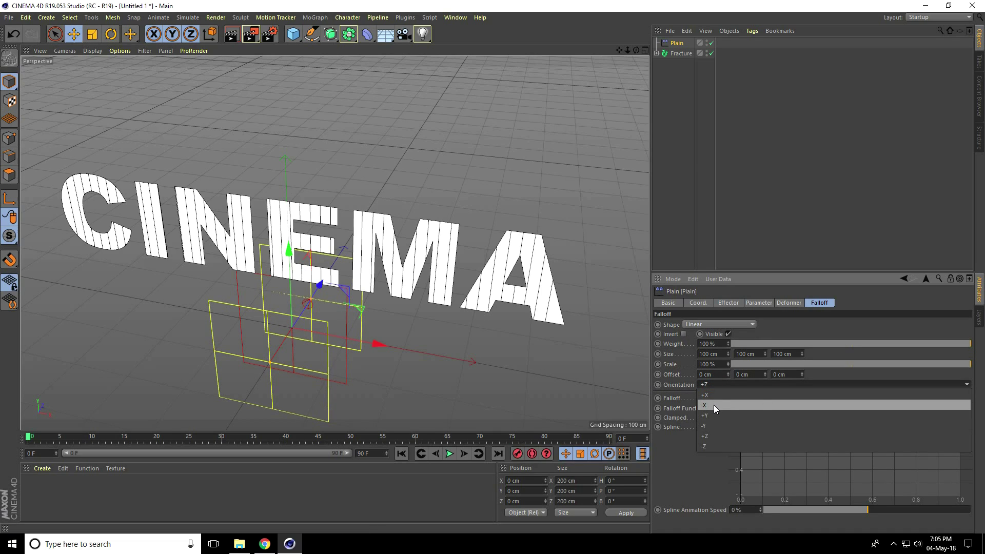
{"action": "left_click", "coordinate": [713, 404]}
Step: Move the Plain effector along X into the E
{"action": "left_click_drag", "start_coordinate": [195, 340], "coordinate": [203, 321], "text": "alt"}
{"action": "middle_click_drag", "start_coordinate": [203, 321], "coordinate": [282, 226], "text": "alt"}
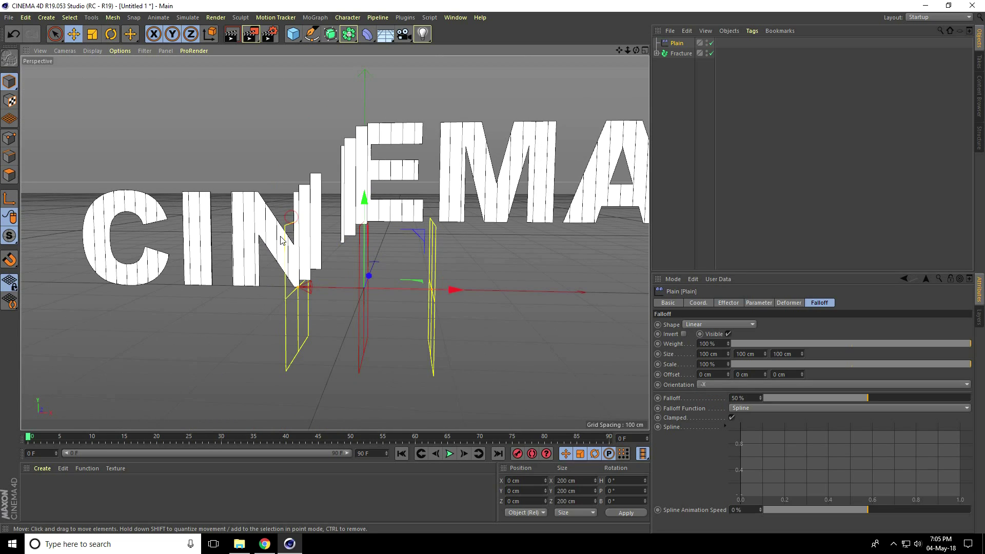
{"action": "left_click_drag", "start_coordinate": [282, 241], "coordinate": [284, 257], "text": "alt"}
{"action": "left_click_drag", "start_coordinate": [390, 318], "coordinate": [418, 322]}
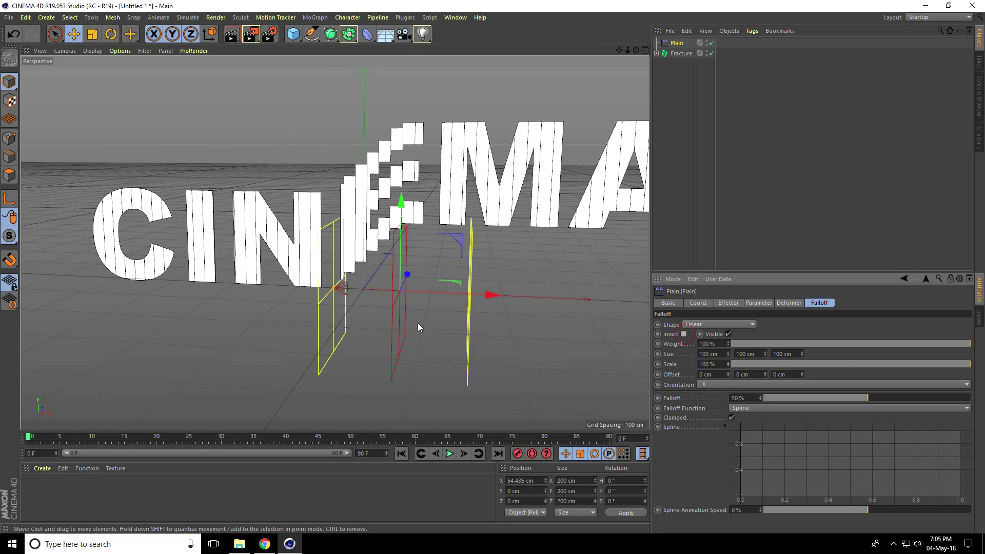
Step: Set the Plain effector's P.Y offset to 100 cm
{"action": "left_click", "coordinate": [760, 304]}
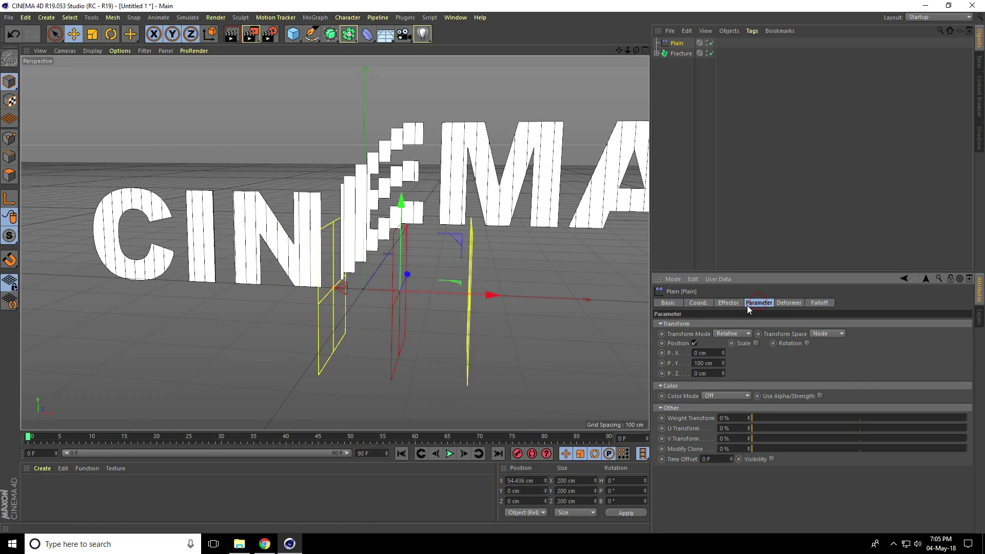
{"action": "left_click_drag", "start_coordinate": [722, 362], "coordinate": [724, 364]}
{"action": "left_click", "coordinate": [722, 362]}
{"action": "type", "text": "200"}
{"action": "key", "text": "Return"}
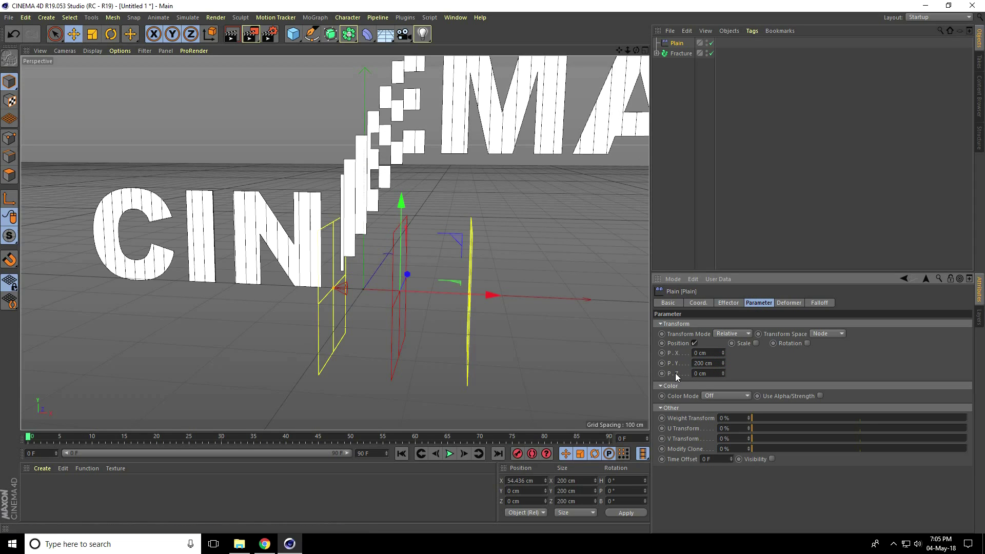
{"action": "left_click", "coordinate": [717, 362]}
{"action": "type", "text": "100"}
{"action": "key", "text": "Return"}
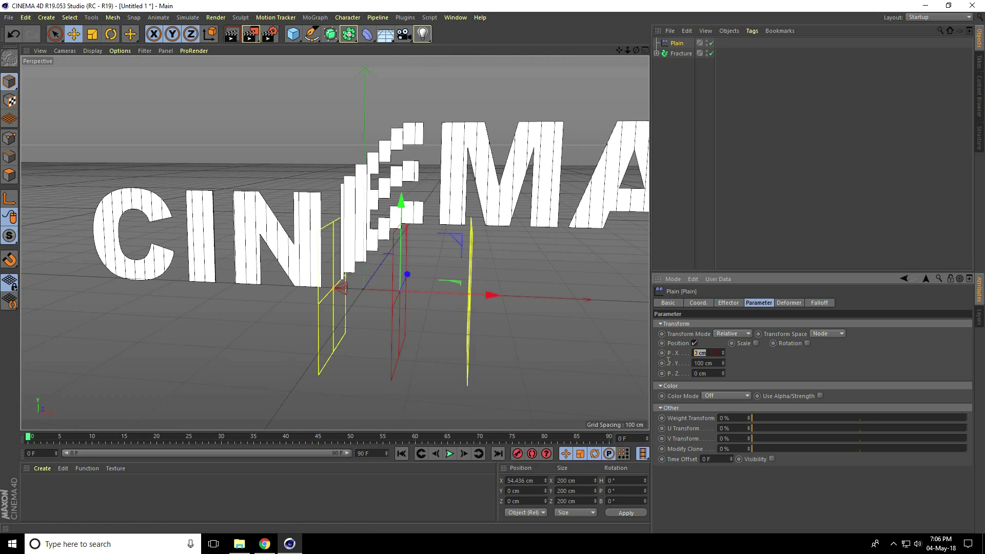
Step: Set the P.X and P.Z offsets to 50 cm each
{"action": "type", "text": "50"}
{"action": "key", "text": "Return"}
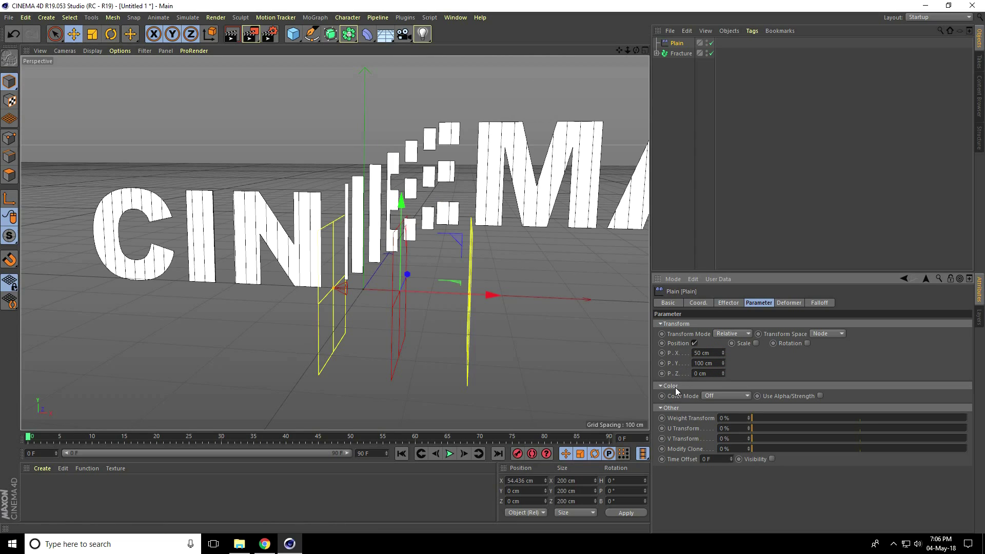
{"action": "left_click_drag", "start_coordinate": [723, 373], "coordinate": [647, 385]}
{"action": "type", "text": "50"}
{"action": "key", "text": "Return"}
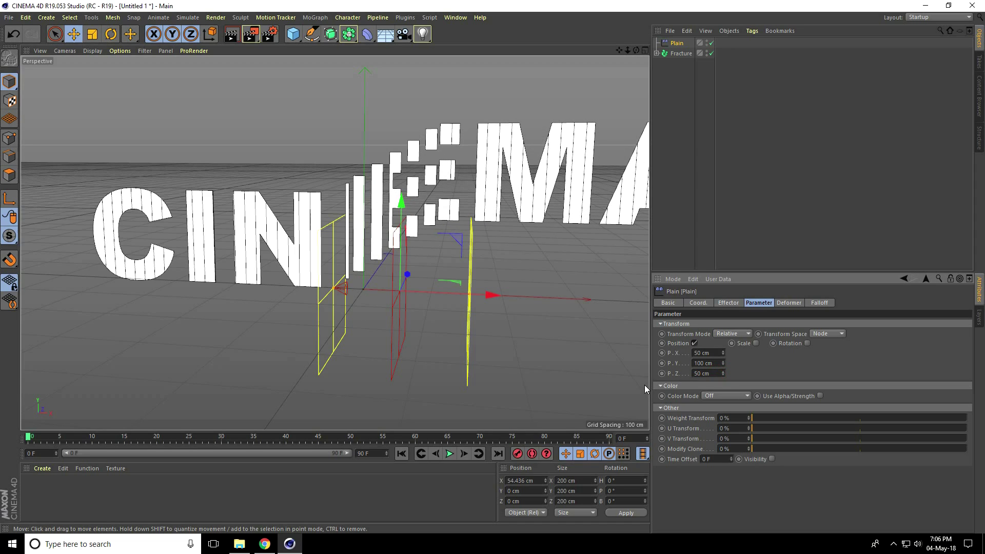
Step: Enable uniform Scale (-1) on the Plain effector and turn on Rotation with P at 360°
{"action": "left_click", "coordinate": [756, 344]}
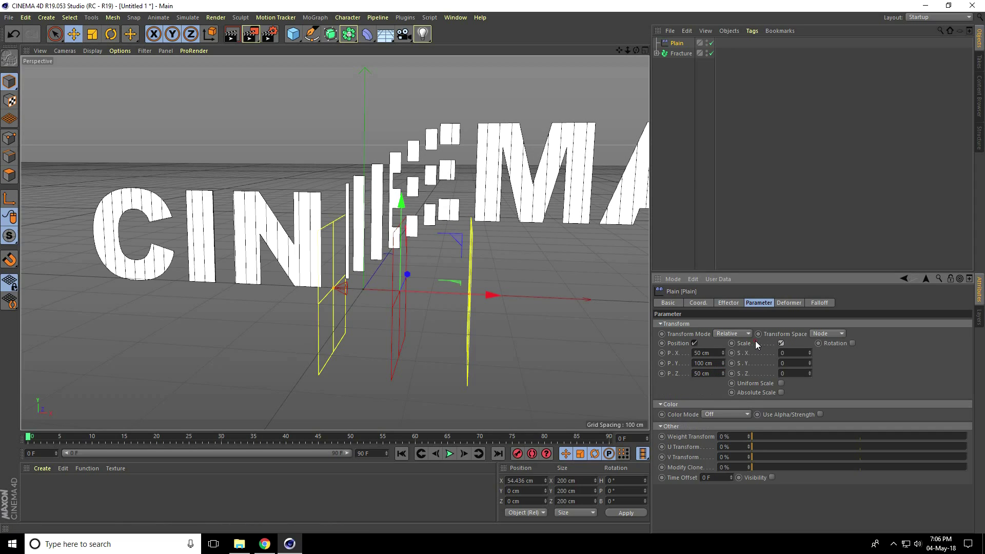
{"action": "left_click", "coordinate": [781, 383]}
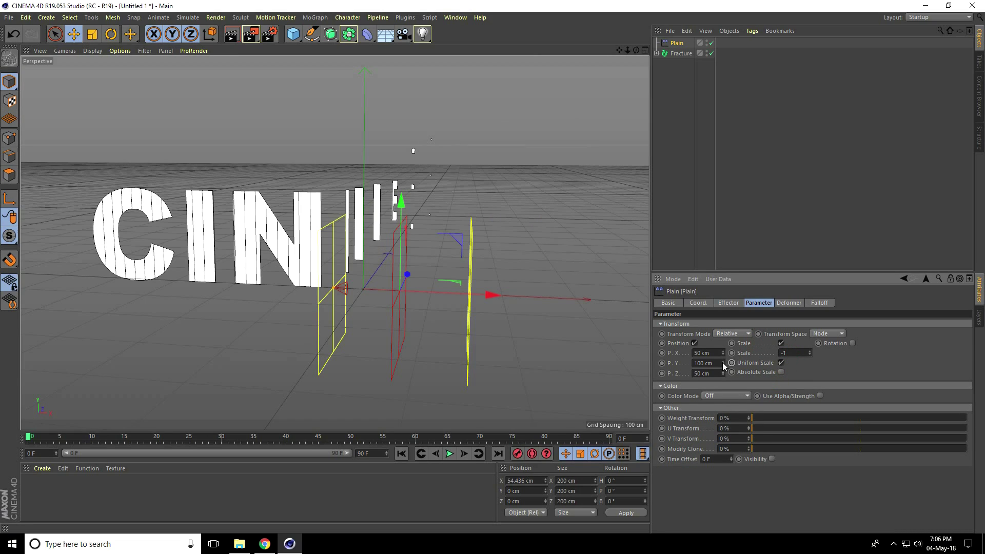
{"action": "left_click", "coordinate": [853, 343]}
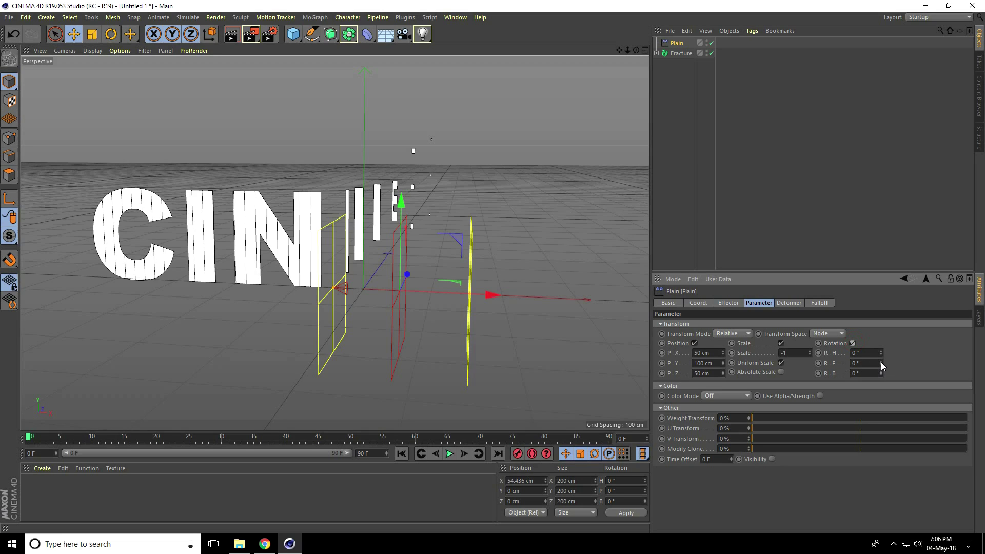
{"action": "left_click_drag", "start_coordinate": [881, 361], "coordinate": [882, 361]}
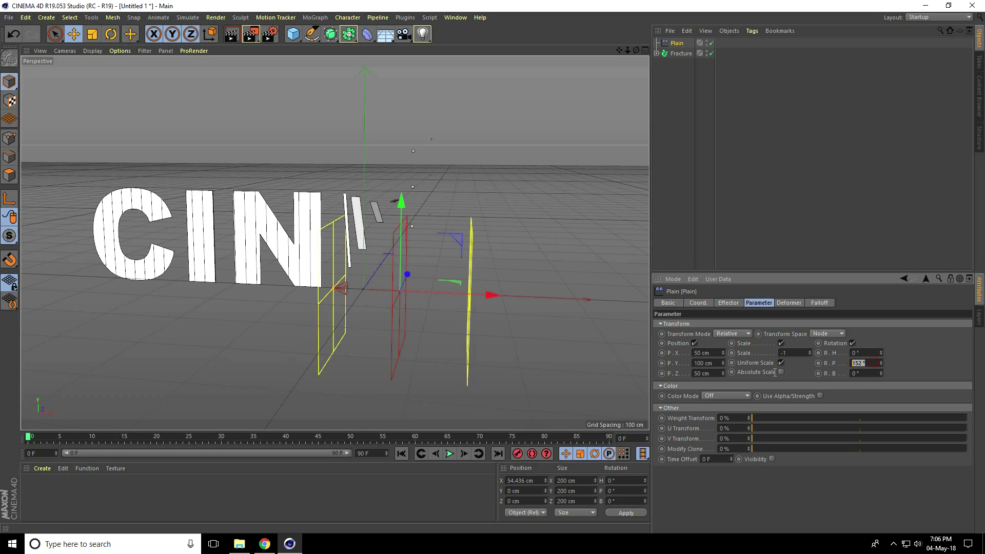
{"action": "type", "text": "360"}
{"action": "key", "text": "Return"}
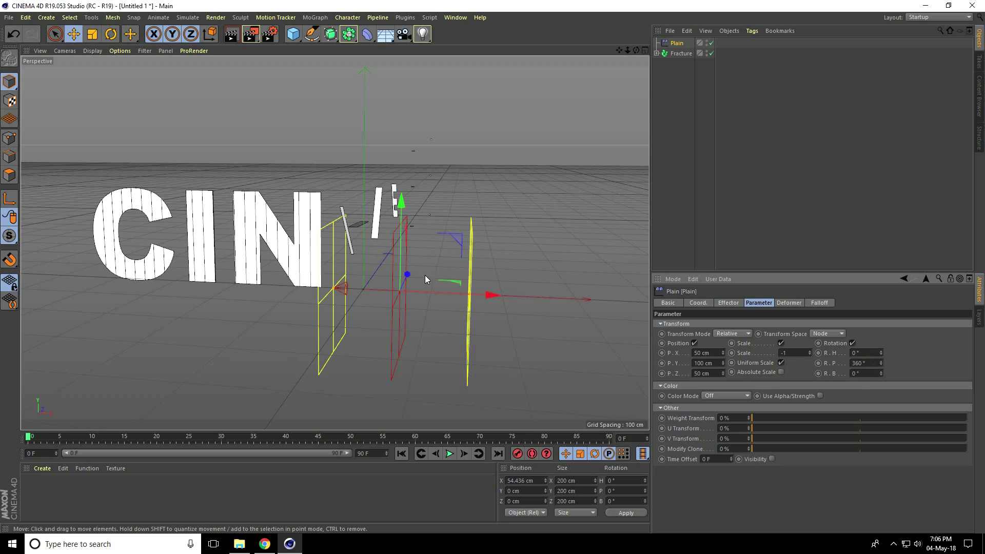
Step: Slide the Plain effector left and right along X to preview its effect on the strips
{"action": "left_click_drag", "start_coordinate": [420, 275], "coordinate": [405, 278], "text": "alt"}
{"action": "mouse_move", "coordinate": [485, 297]}
{"action": "left_mouse_down"}
{"action": "mouse_move", "coordinate": [263, 268]}
{"action": "mouse_move", "coordinate": [331, 284]}
{"action": "mouse_move", "coordinate": [501, 286]}
{"action": "mouse_move", "coordinate": [597, 301]}
{"action": "mouse_move", "coordinate": [385, 269]}
{"action": "mouse_move", "coordinate": [479, 286]}
{"action": "left_mouse_up"}
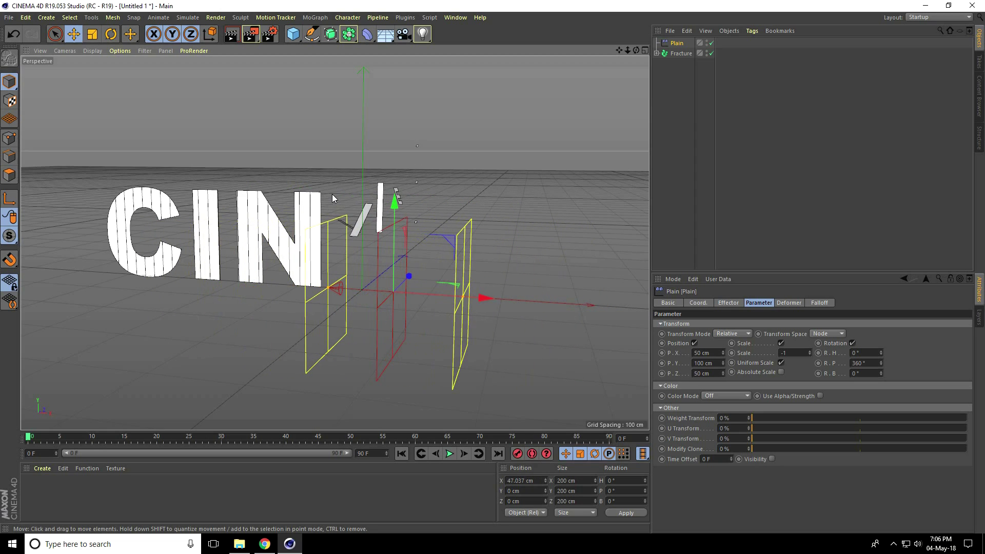
{"action": "scroll", "coordinate": [359, 215], "scroll_direction": "up", "scroll_amount": 3}
{"action": "left_click_drag", "start_coordinate": [369, 231], "coordinate": [299, 226], "text": "alt"}
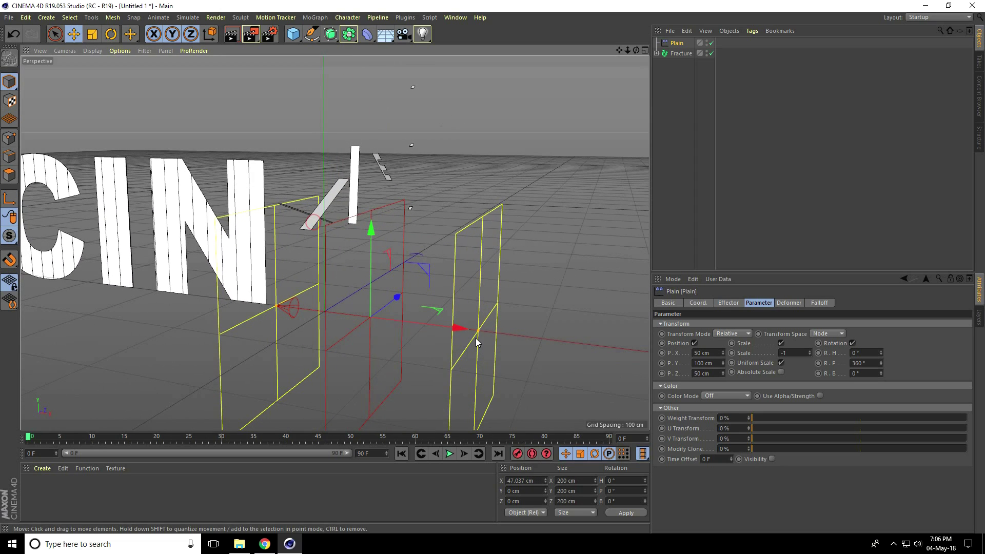
{"action": "left_click_drag", "start_coordinate": [476, 338], "coordinate": [330, 311]}
{"action": "scroll", "coordinate": [331, 311], "scroll_direction": "down", "scroll_amount": 4}
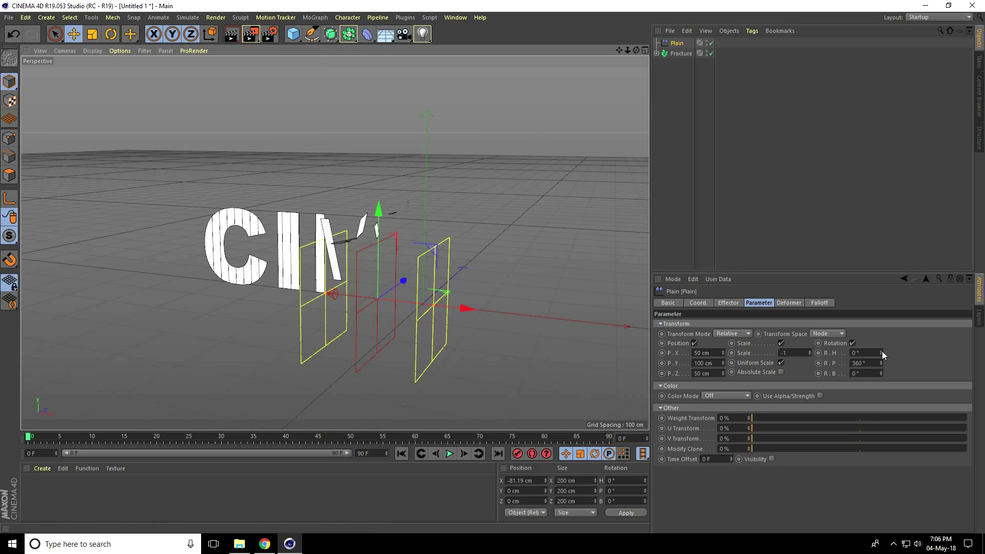
Step: Set rotation H and B to 45°, then sweep the effector across the letters along X
{"action": "left_click_drag", "start_coordinate": [882, 353], "coordinate": [882, 353]}
{"action": "double_click", "coordinate": [853, 353]}
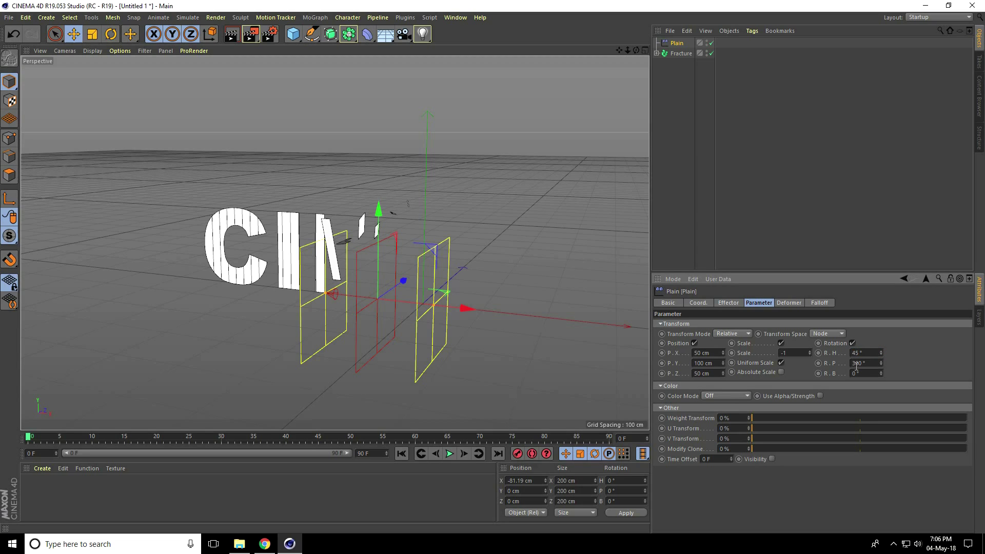
{"action": "double_click", "coordinate": [862, 374]}
{"action": "type", "text": "45"}
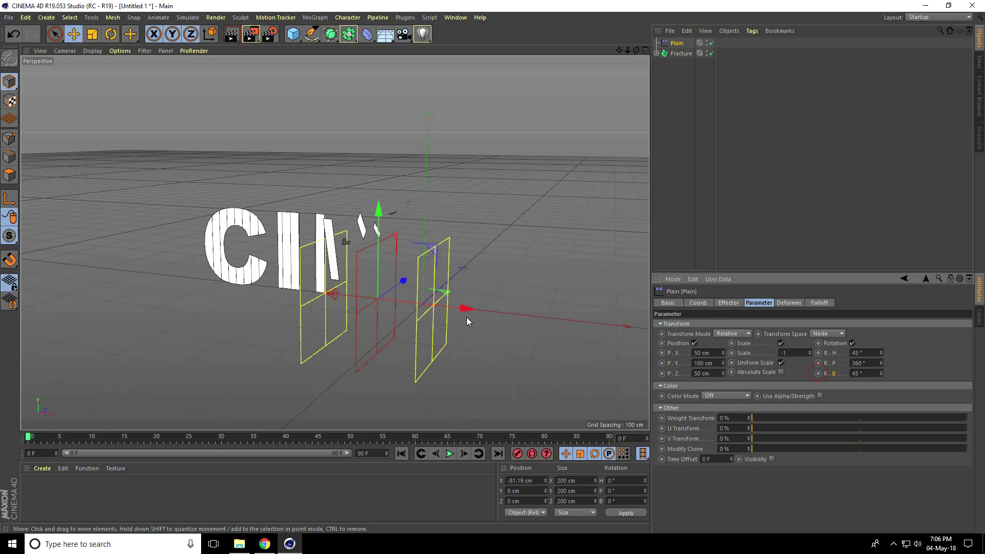
{"action": "left_click_drag", "start_coordinate": [465, 314], "coordinate": [288, 254]}
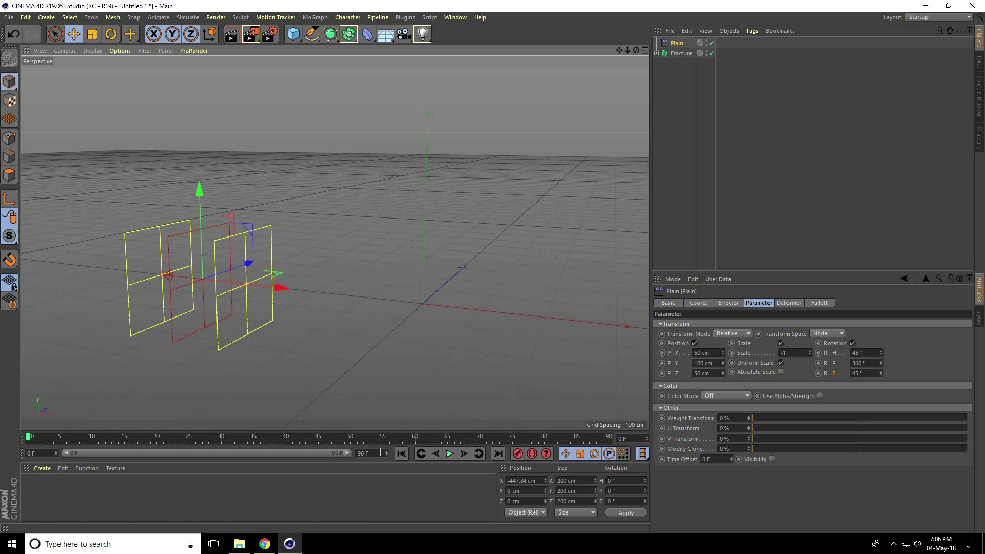
Step: Set the animation end frame to 300 F and widen the preview range to all frames
{"action": "double_click", "coordinate": [381, 453]}
{"action": "type", "text": "300"}
{"action": "key", "text": "Return"}
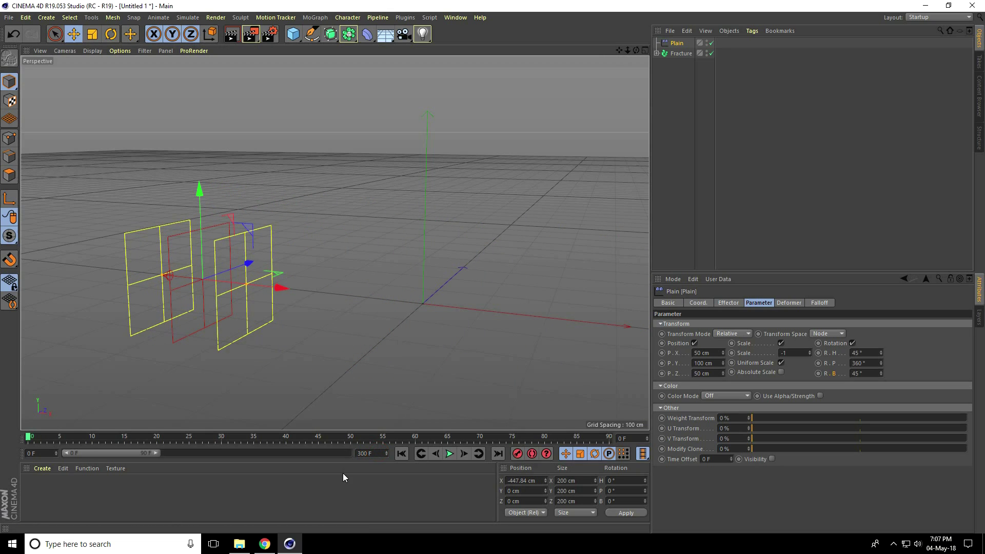
{"action": "double_click", "coordinate": [155, 452]}
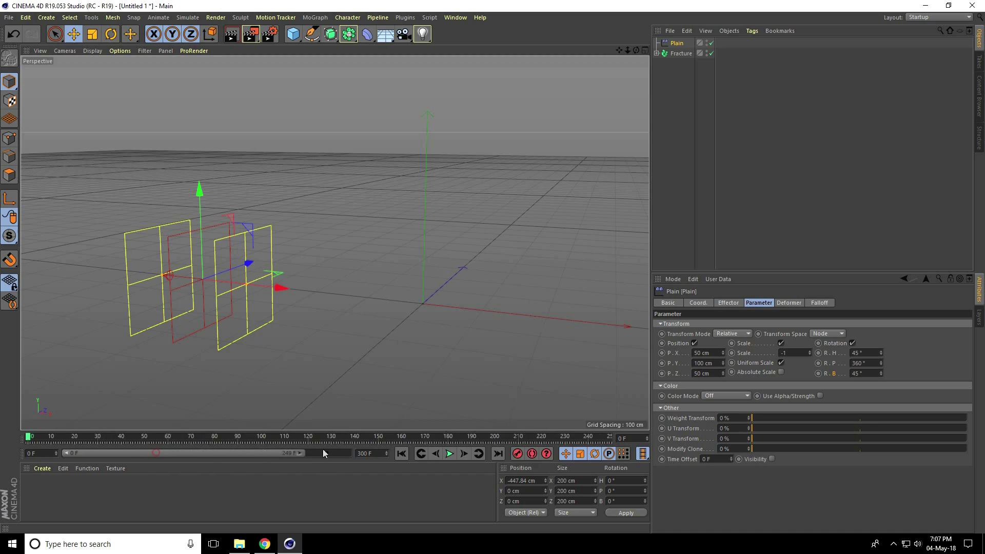
Step: Animate the Plain effector's X position so it sweeps across the text over the timeline
{"action": "middle_click_drag", "start_coordinate": [436, 384], "coordinate": [193, 268], "text": "alt"}
{"action": "left_click_drag", "start_coordinate": [193, 269], "coordinate": [515, 357]}
{"action": "left_click_drag", "start_coordinate": [29, 438], "coordinate": [193, 443]}
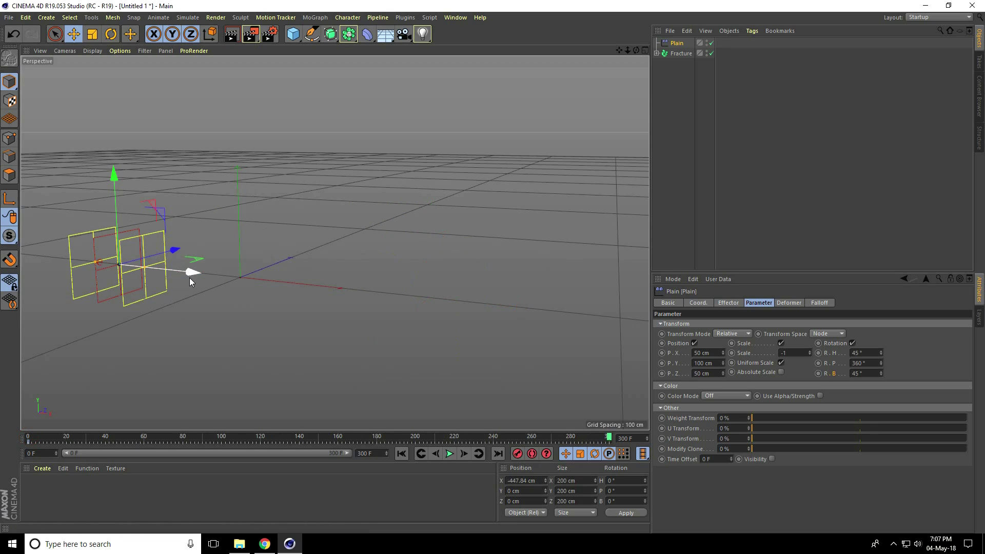
{"action": "left_click_drag", "start_coordinate": [189, 278], "coordinate": [505, 345]}
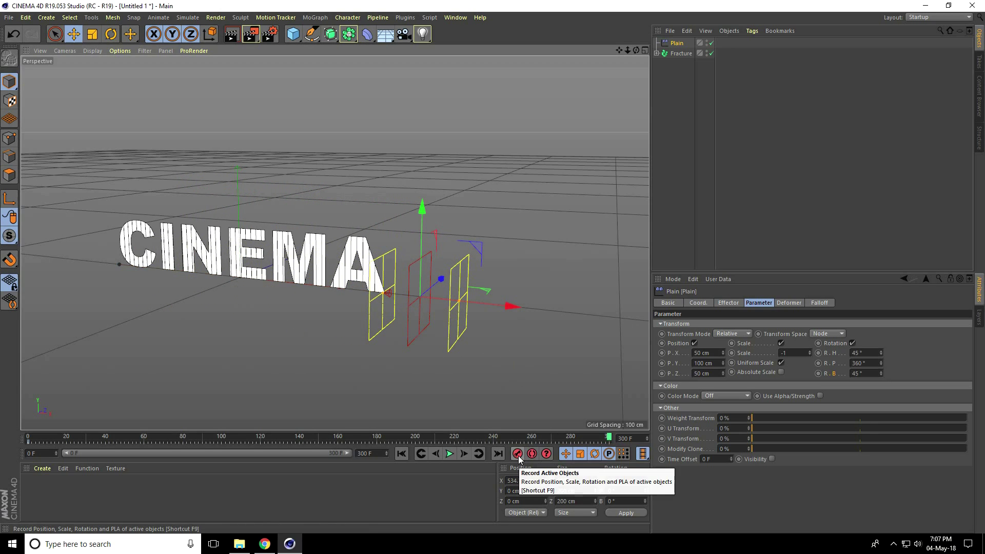
{"action": "scroll", "coordinate": [132, 231], "scroll_direction": "up", "scroll_amount": 2}
{"action": "scroll", "coordinate": [131, 231], "scroll_direction": "up", "scroll_amount": 8}
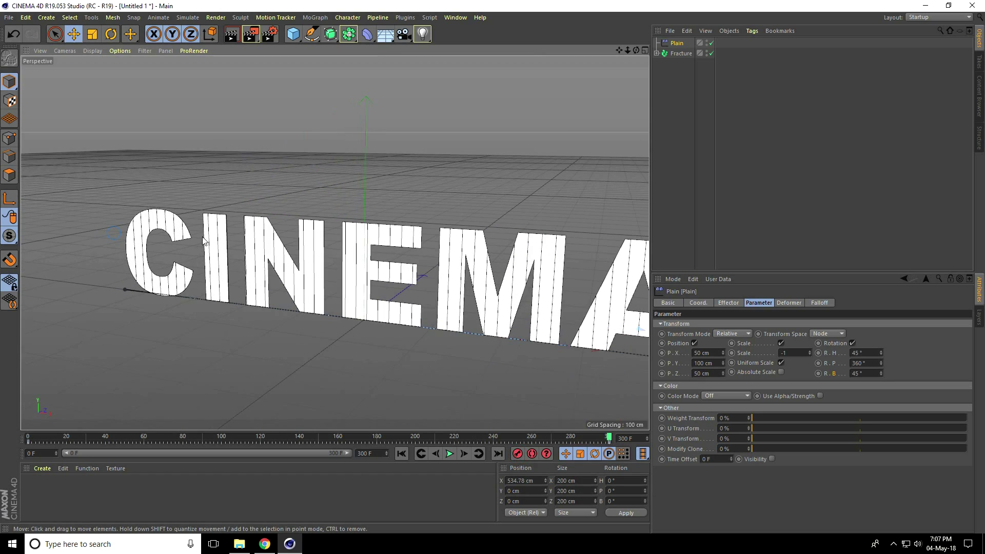
{"action": "scroll", "coordinate": [134, 204], "scroll_direction": "down", "scroll_amount": 6}
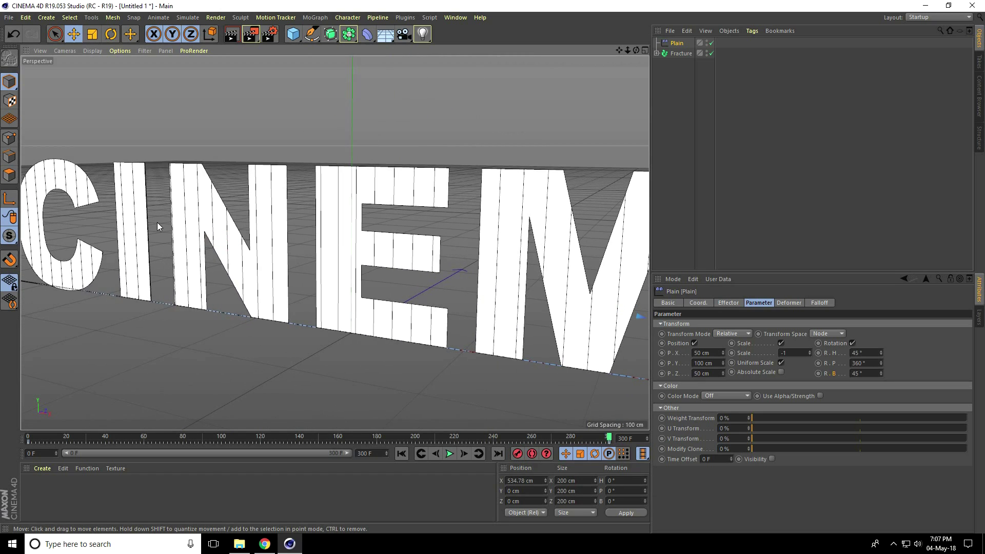
{"action": "scroll", "coordinate": [211, 249], "scroll_direction": "down", "scroll_amount": 1}
Step: Play the animation from the first frame to watch the CINEMA strips assemble
{"action": "left_click", "coordinate": [401, 453]}
{"action": "left_click", "coordinate": [450, 454]}
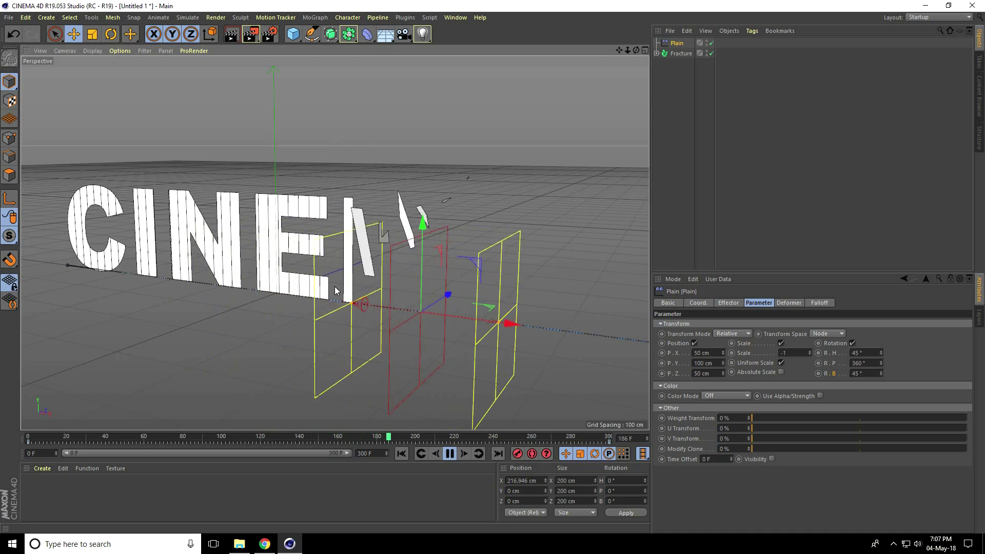
{"action": "left_click", "coordinate": [449, 454]}
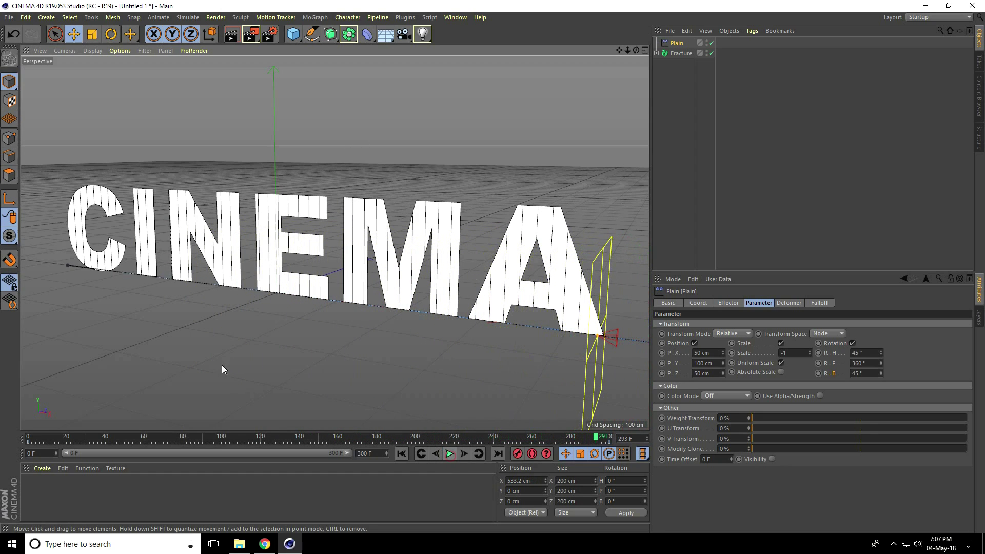
{"action": "scroll", "coordinate": [62, 205], "scroll_direction": "up", "scroll_amount": 8}
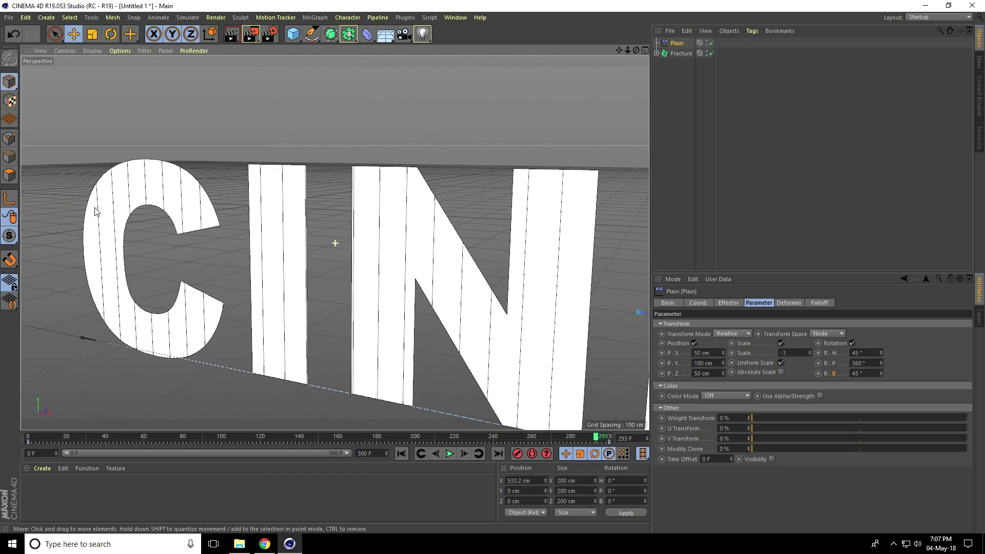
{"action": "middle_click_drag", "start_coordinate": [95, 210], "coordinate": [166, 191], "text": "alt"}
Step: Add a new Camera and make it the active viewport camera
{"action": "left_click", "coordinate": [403, 35]}
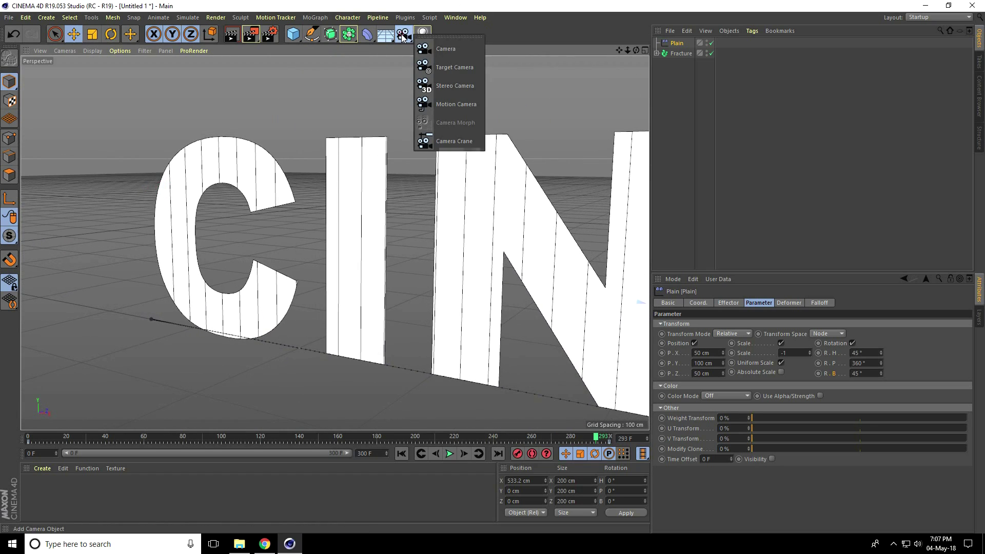
{"action": "left_click", "coordinate": [434, 50]}
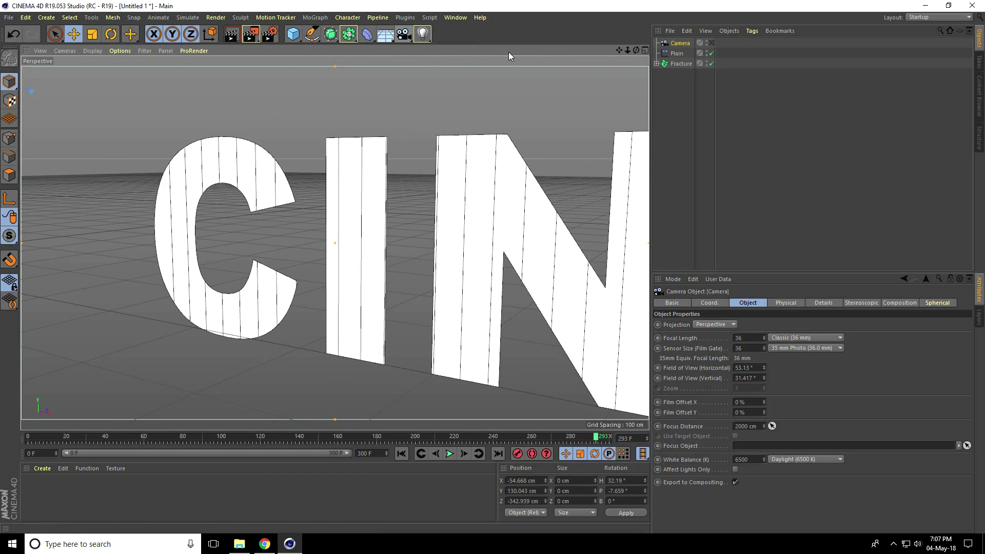
{"action": "left_click", "coordinate": [712, 43]}
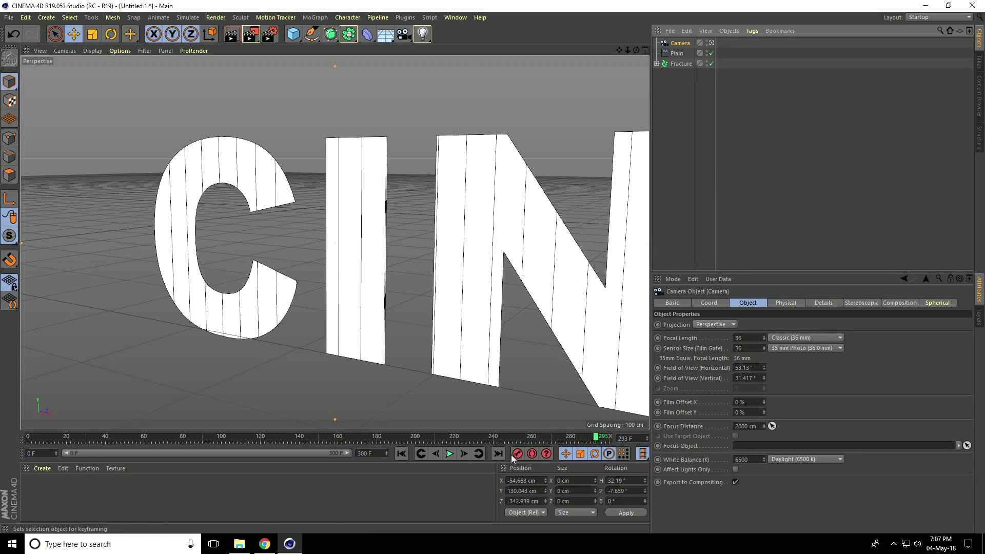
Step: Scrub the animation forward and reposition the camera to show more of the text
{"action": "left_click", "coordinate": [401, 455]}
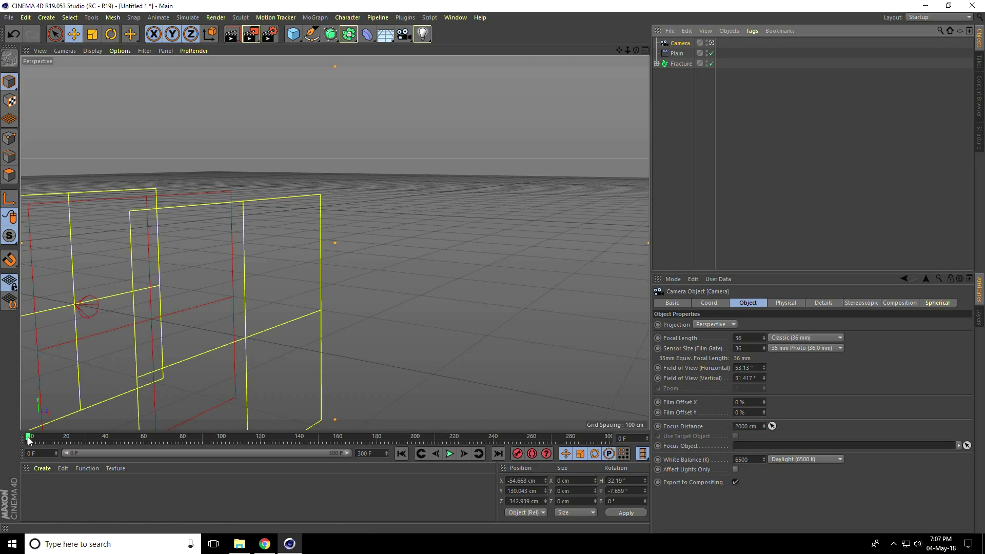
{"action": "left_click_drag", "start_coordinate": [29, 440], "coordinate": [329, 459]}
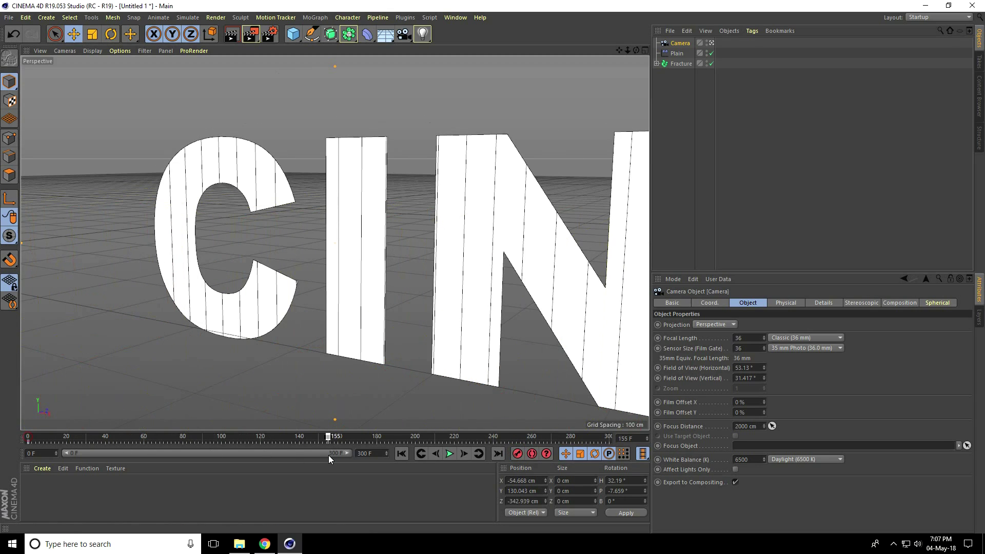
{"action": "left_click", "coordinate": [513, 439]}
{"action": "middle_click_drag", "start_coordinate": [329, 297], "coordinate": [212, 203], "text": "alt"}
{"action": "left_click_drag", "start_coordinate": [213, 203], "coordinate": [185, 189], "text": "alt"}
{"action": "right_click_drag", "start_coordinate": [186, 189], "coordinate": [315, 189], "text": "alt"}
{"action": "middle_click_drag", "start_coordinate": [315, 189], "coordinate": [268, 174], "text": "alt"}
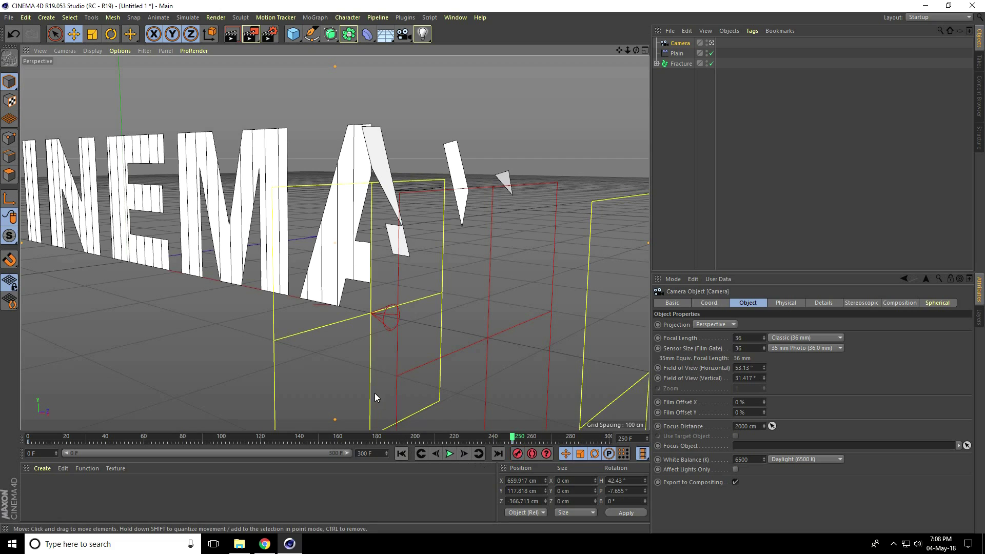
Step: At frame 300, frame the fully assembled CINEMA text head-on and centred
{"action": "left_click_drag", "start_coordinate": [521, 441], "coordinate": [609, 438]}
{"action": "left_click_drag", "start_coordinate": [304, 236], "coordinate": [371, 237], "text": "alt"}
{"action": "middle_click_drag", "start_coordinate": [372, 237], "coordinate": [590, 243], "text": "alt"}
{"action": "right_click_drag", "start_coordinate": [590, 243], "coordinate": [381, 255], "text": "alt"}
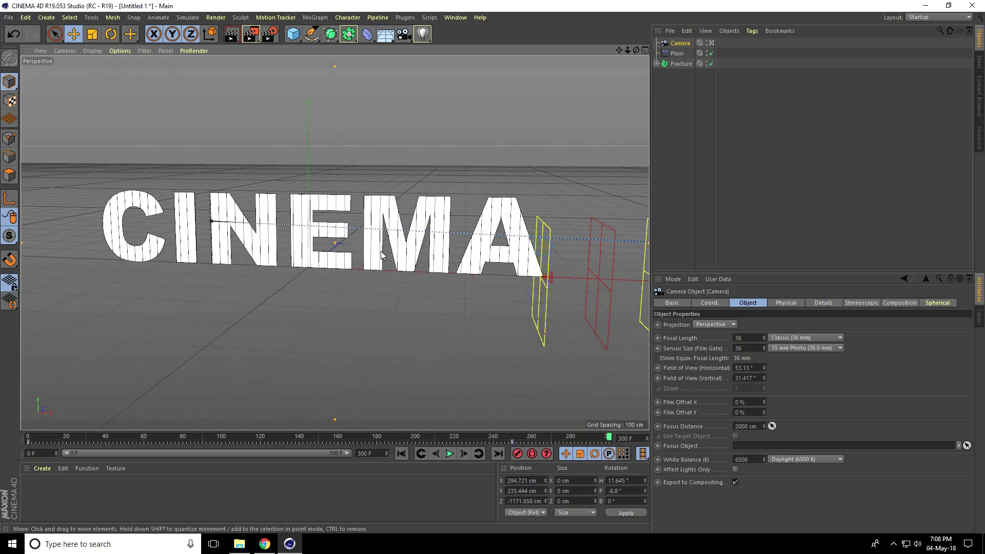
{"action": "left_click_drag", "start_coordinate": [381, 255], "coordinate": [378, 250], "text": "alt"}
{"action": "right_click_drag", "start_coordinate": [379, 251], "coordinate": [370, 229], "text": "alt"}
{"action": "mouse_move", "coordinate": [370, 229]}
{"action": "middle_mouse_down", "text": "alt"}
{"action": "mouse_move", "coordinate": [347, 257]}
{"action": "mouse_move", "coordinate": [379, 230]}
{"action": "mouse_move", "coordinate": [370, 237]}
{"action": "middle_mouse_up", "text": "alt"}
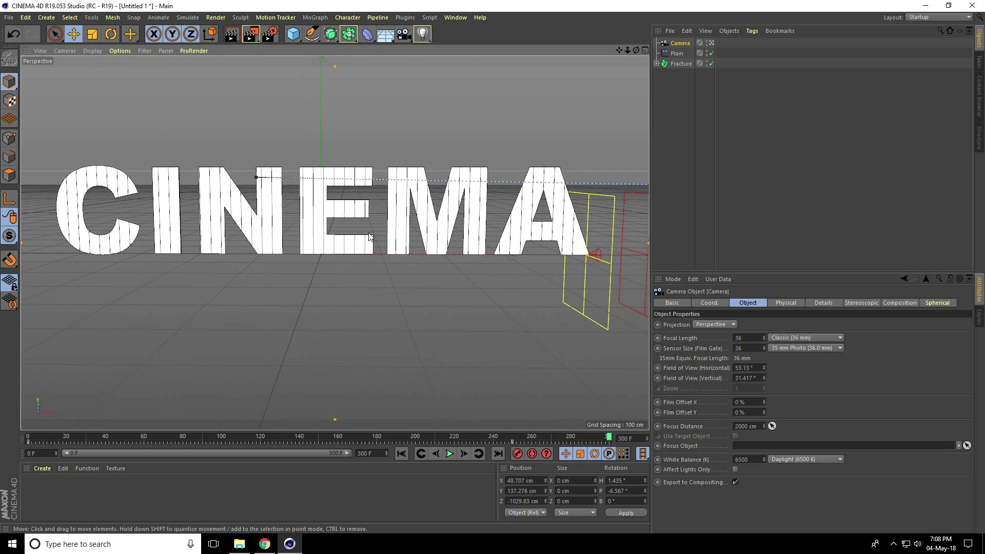
{"action": "right_click_drag", "start_coordinate": [370, 237], "coordinate": [372, 203], "text": "alt"}
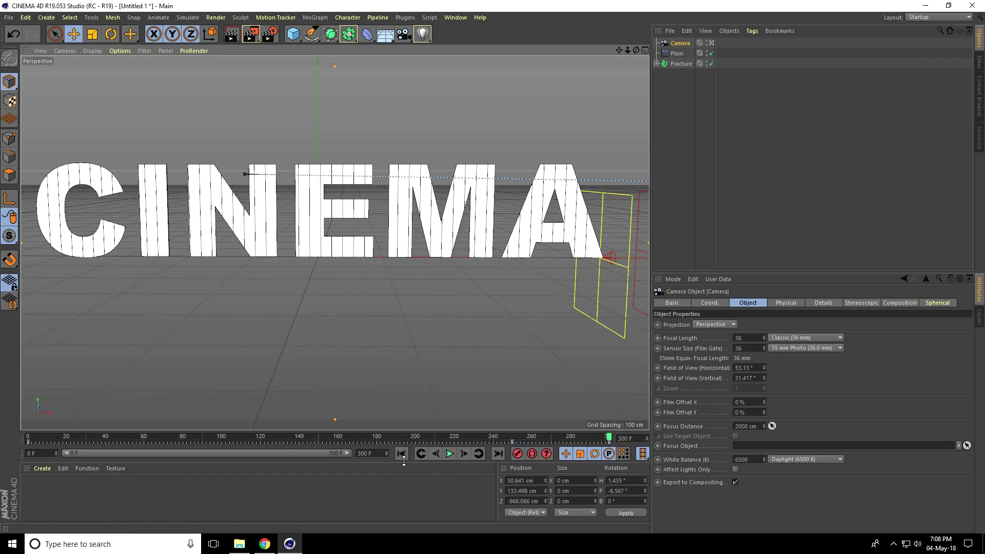
{"action": "left_click", "coordinate": [401, 454]}
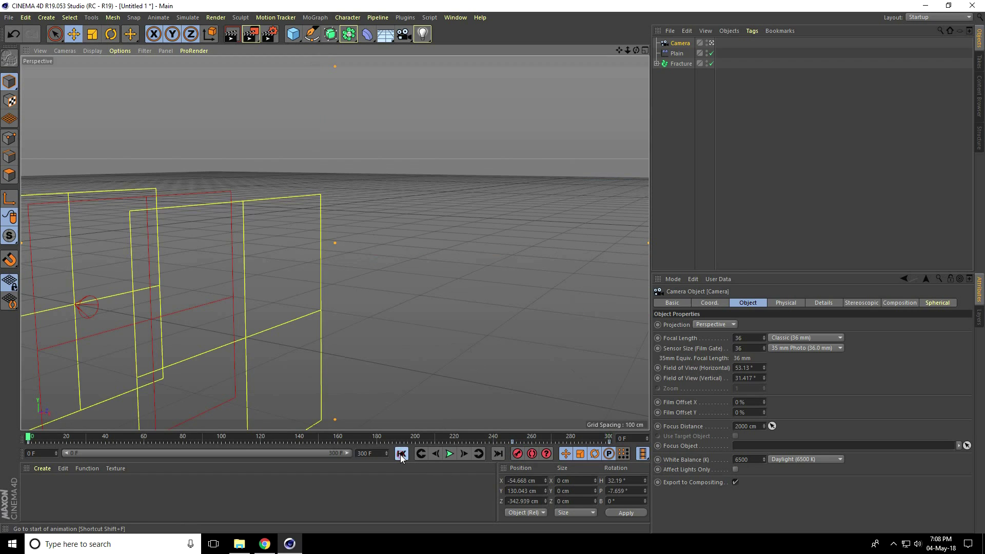
{"action": "left_click", "coordinate": [451, 454]}
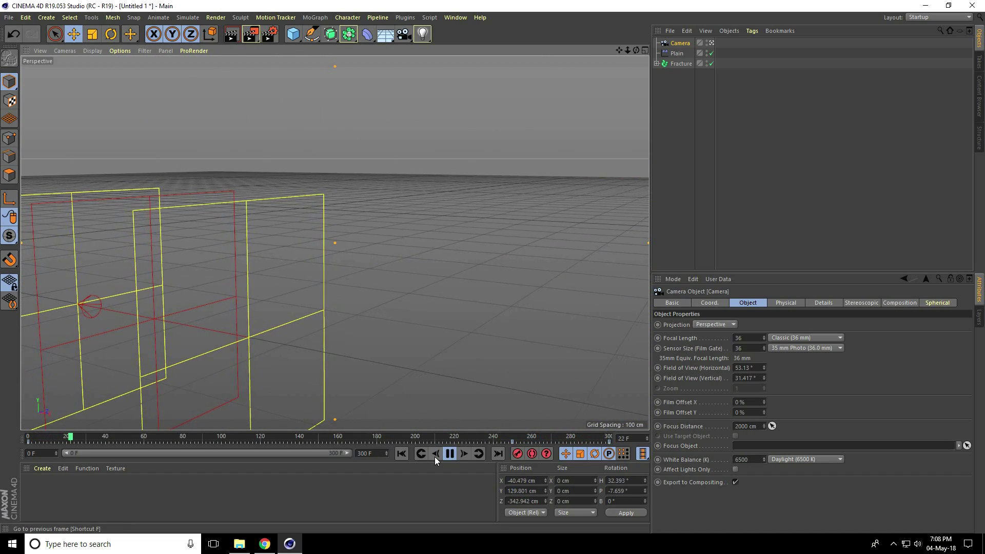
{"action": "left_click", "coordinate": [450, 453]}
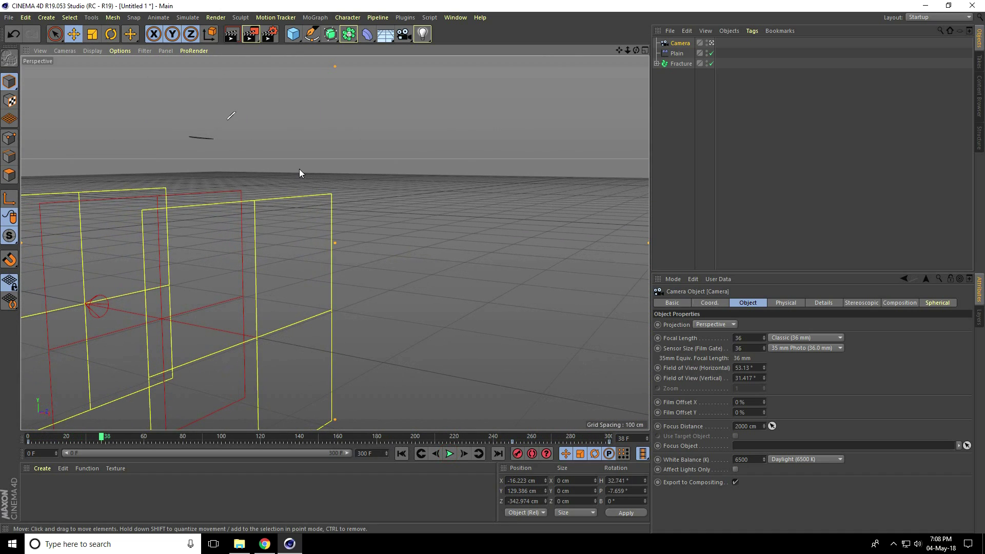
{"action": "left_click", "coordinate": [451, 454]}
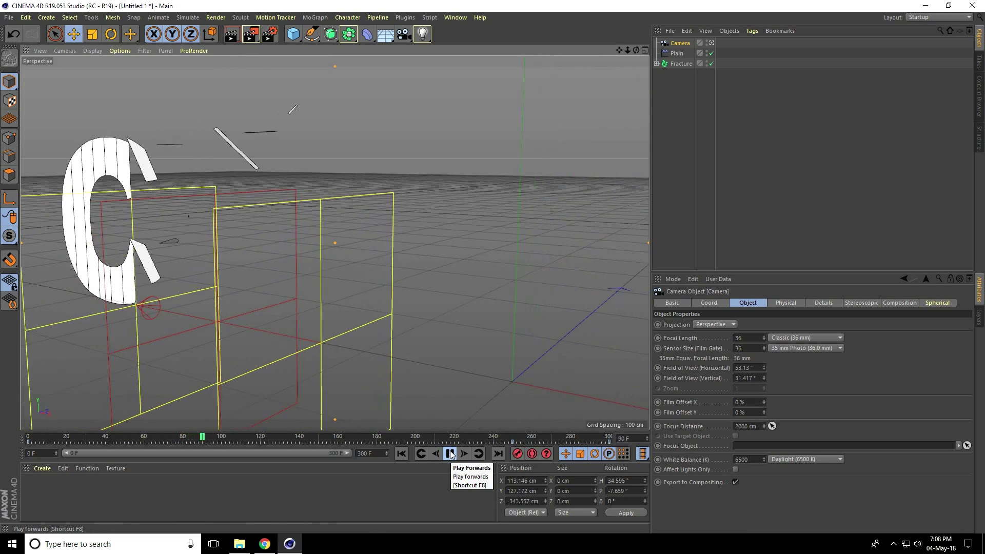
{"action": "left_click", "coordinate": [450, 454]}
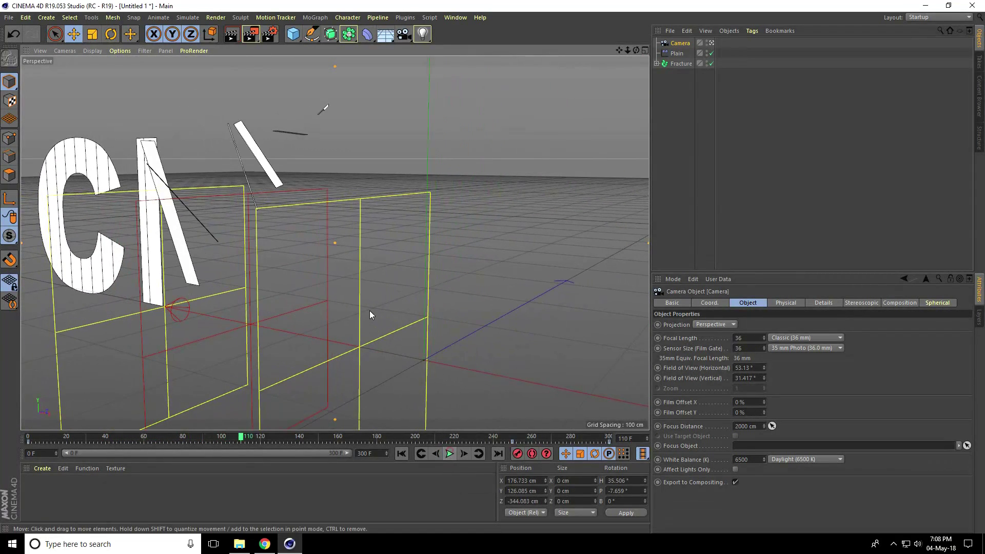
Step: Add a Cloth Surface and nest the Fracture object inside it
{"action": "left_click", "coordinate": [193, 18]}
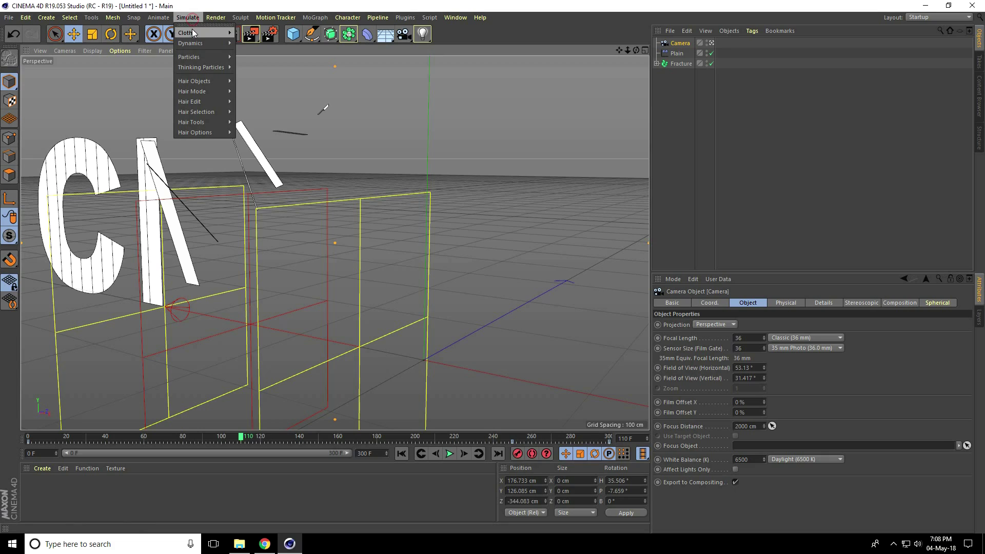
{"action": "mouse_move", "coordinate": [193, 36]}
{"action": "left_click", "coordinate": [265, 38]}
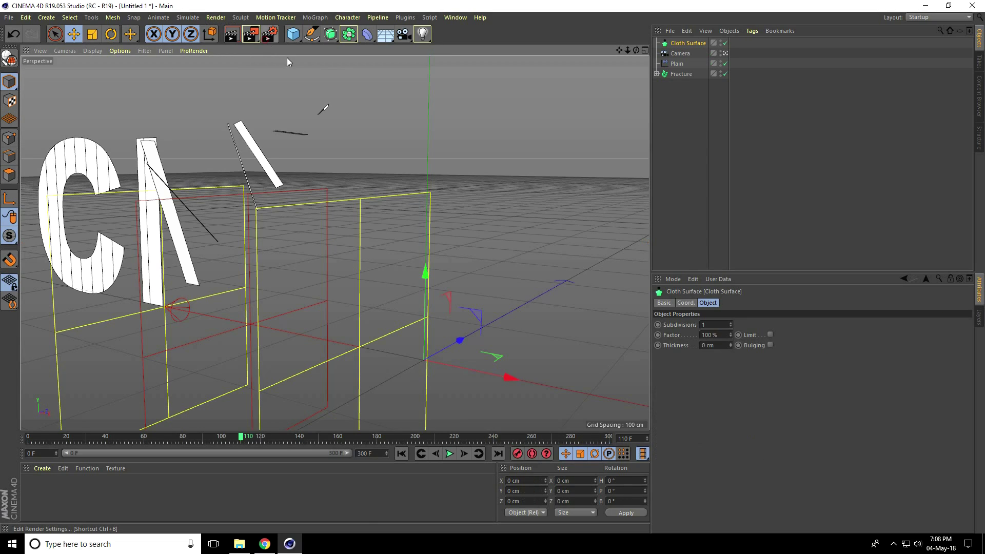
{"action": "left_click_drag", "start_coordinate": [690, 44], "coordinate": [690, 60]}
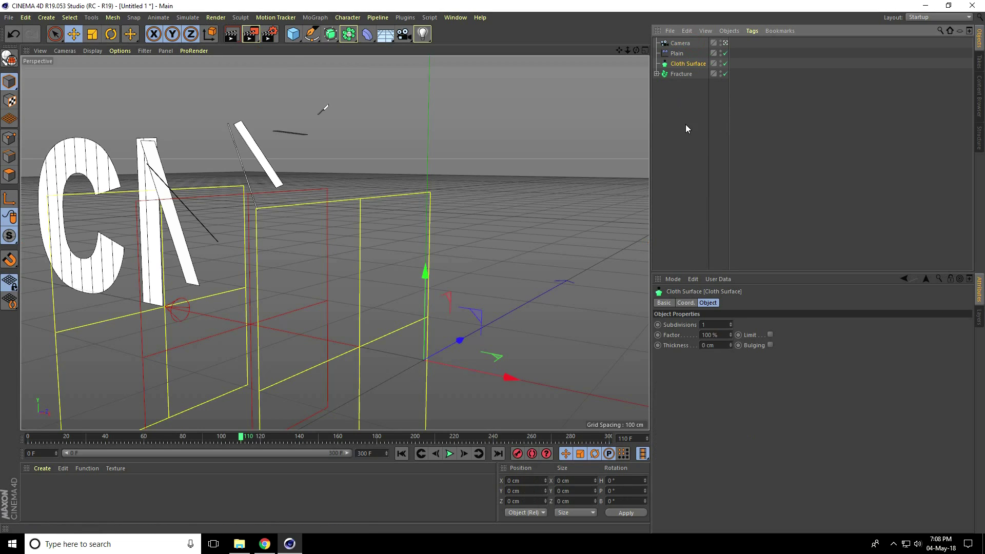
{"action": "left_click", "coordinate": [685, 75]}
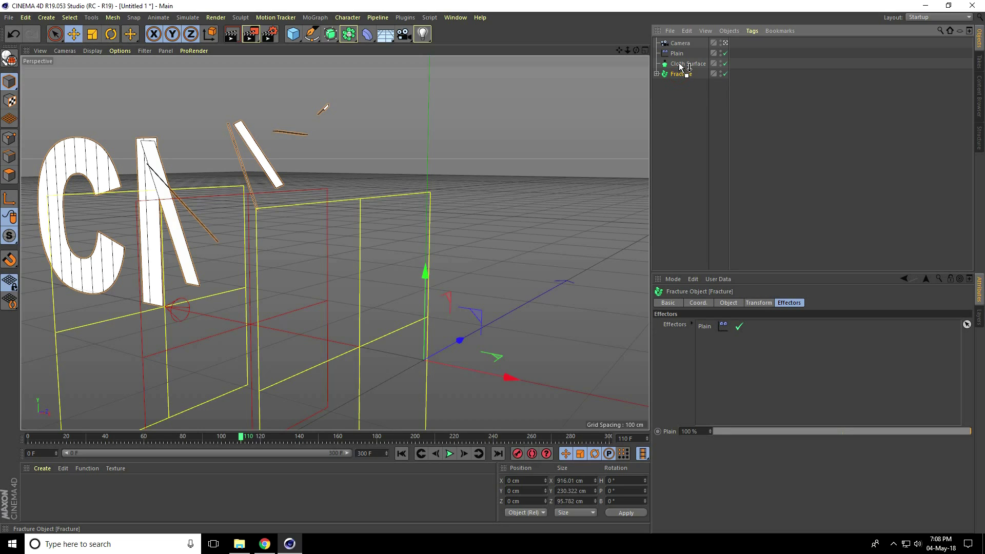
{"action": "left_click_drag", "start_coordinate": [681, 66], "coordinate": [681, 65]}
{"action": "left_click", "coordinate": [680, 64]}
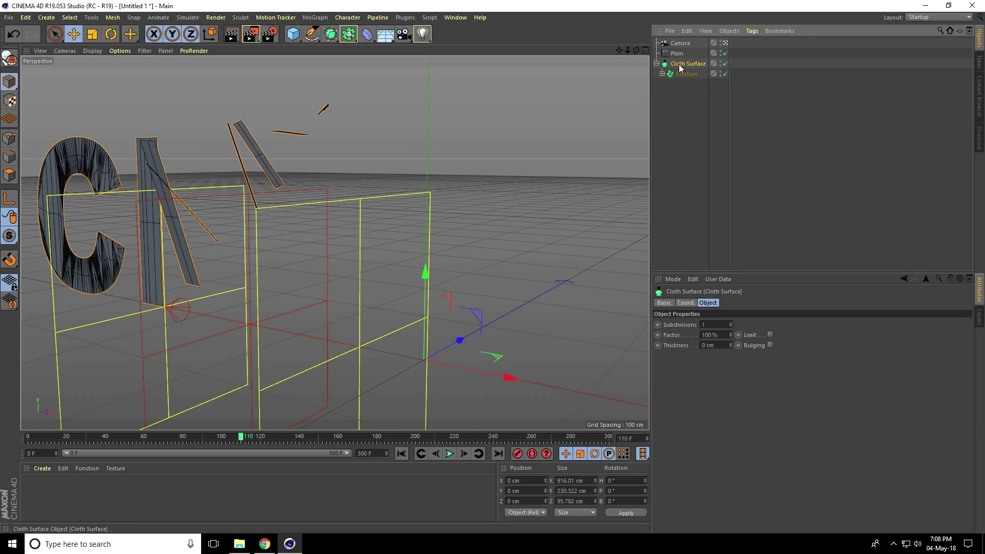
Step: Set Cloth Surface Subdivisions to 0 and Thickness to -50 cm, then play back
{"action": "left_click", "coordinate": [707, 325]}
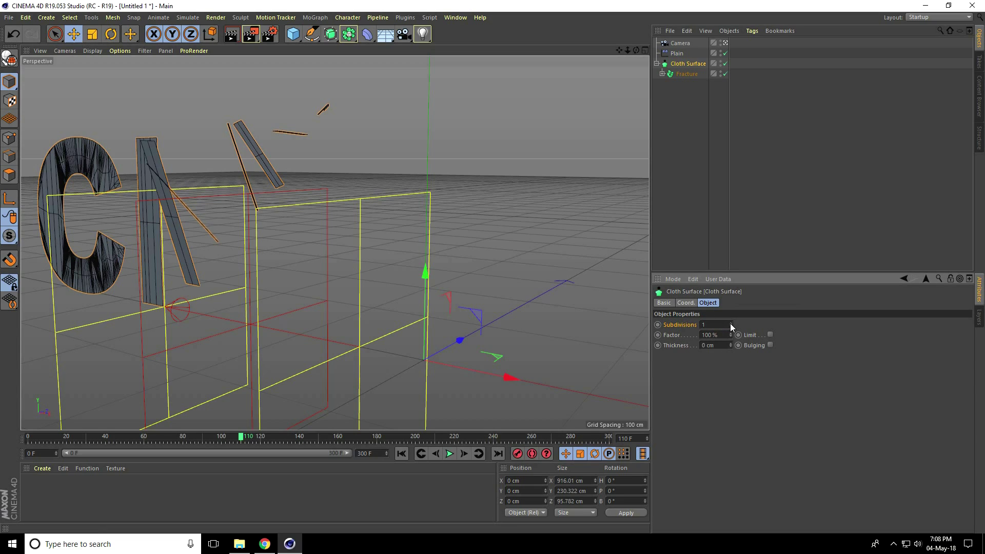
{"action": "left_click", "coordinate": [731, 323]}
{"action": "left_click", "coordinate": [731, 327]}
{"action": "left_click", "coordinate": [730, 327]}
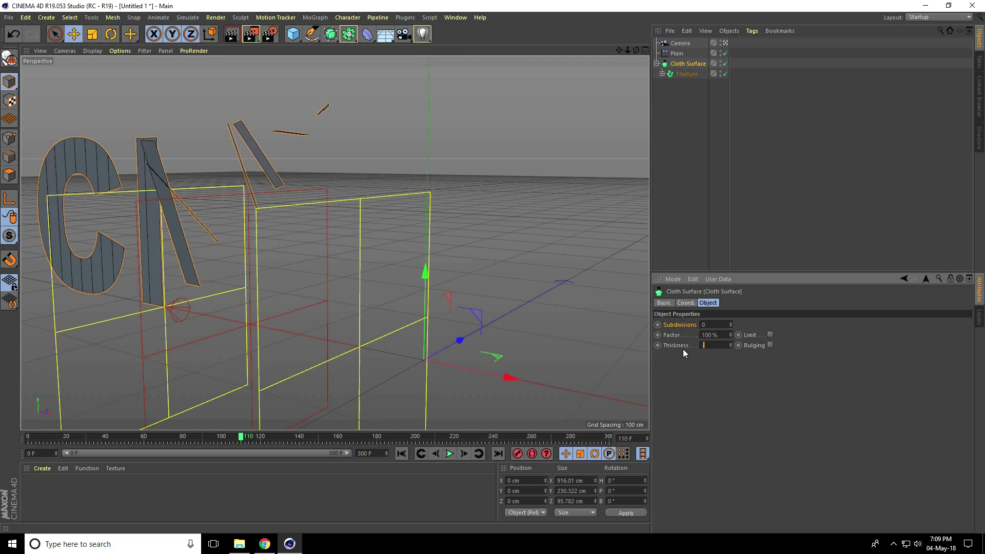
{"action": "type", "text": "-50"}
{"action": "key", "text": "Return"}
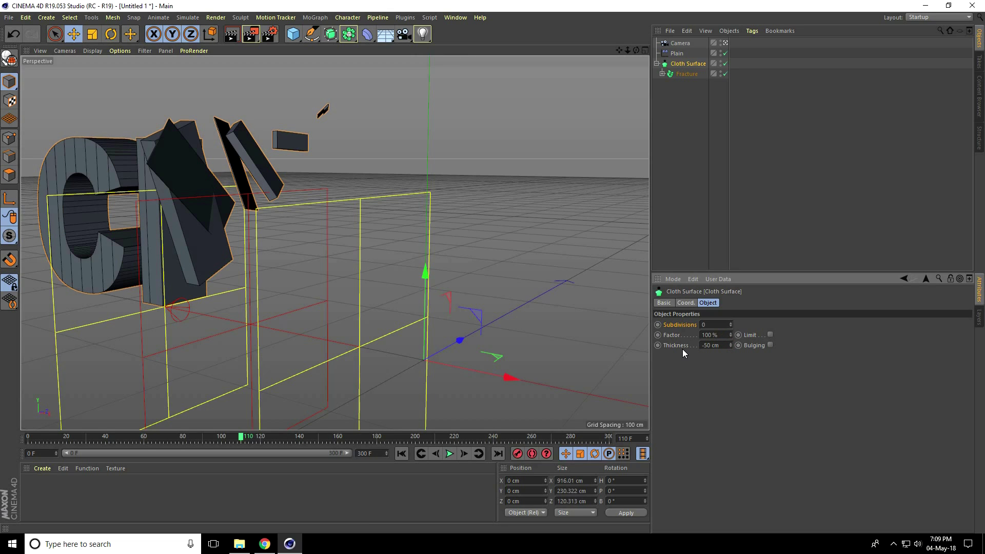
{"action": "left_click", "coordinate": [401, 453]}
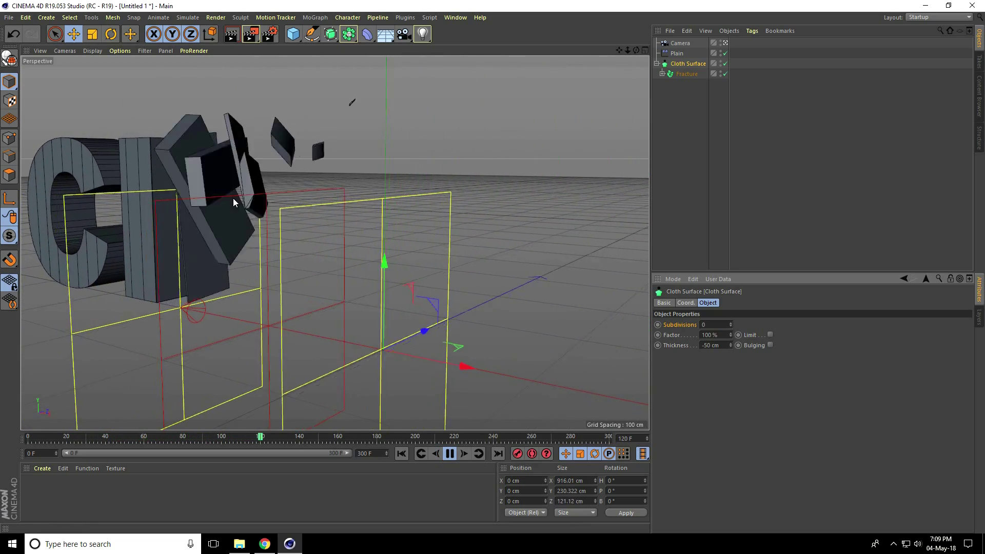
{"action": "left_click", "coordinate": [450, 453]}
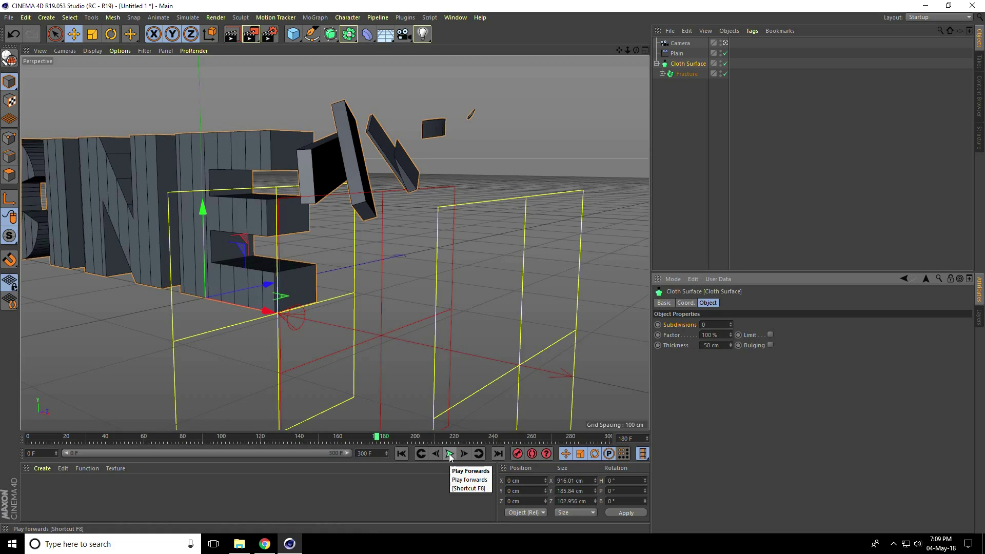
Step: Add a Delay effector to the Fracture object from the MoGraph Effector menu
{"action": "left_click", "coordinate": [684, 73]}
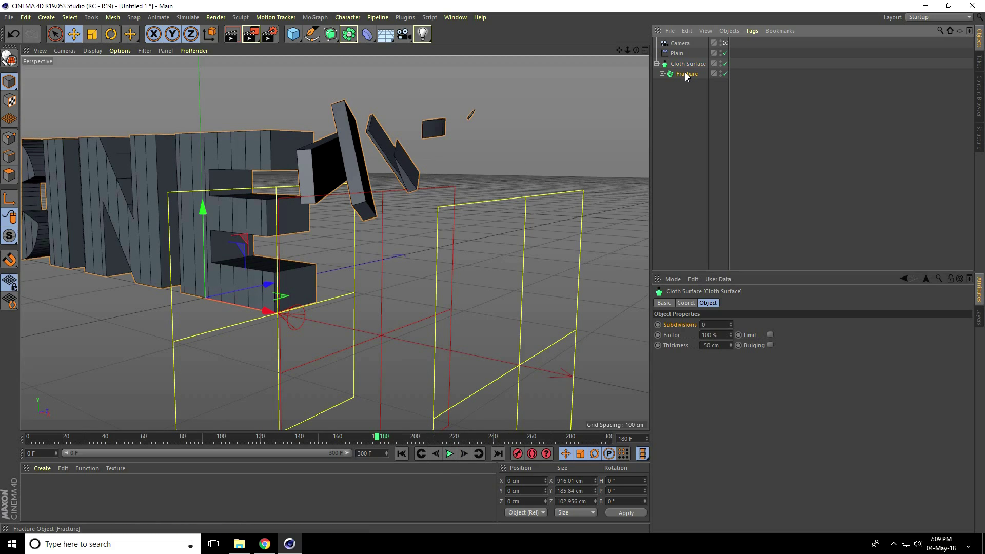
{"action": "left_click", "coordinate": [313, 18]}
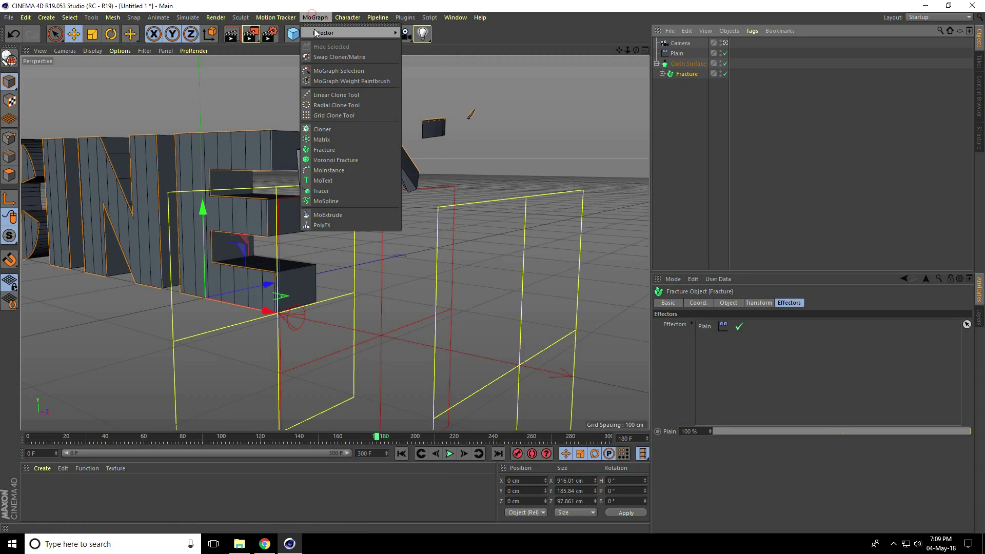
{"action": "mouse_move", "coordinate": [331, 33]}
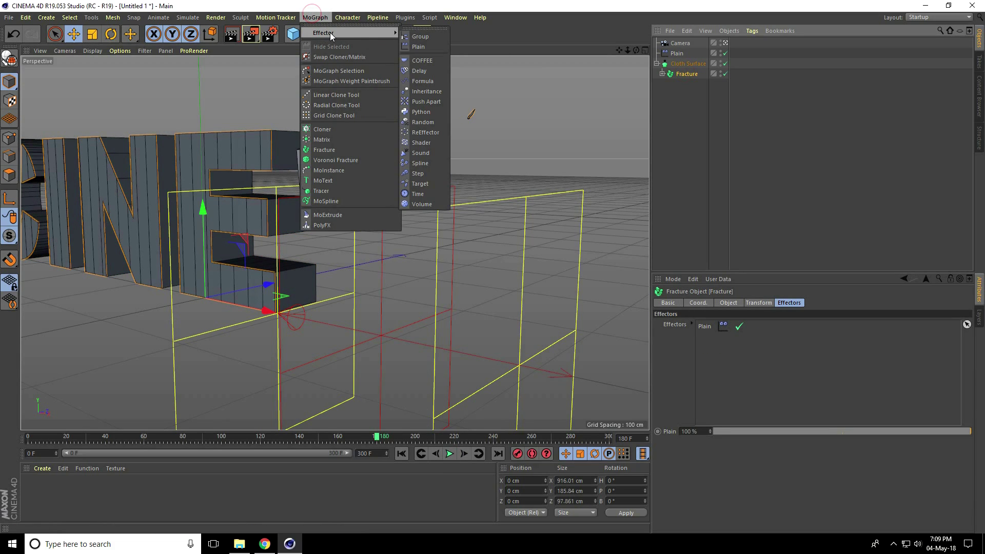
{"action": "left_click", "coordinate": [422, 71]}
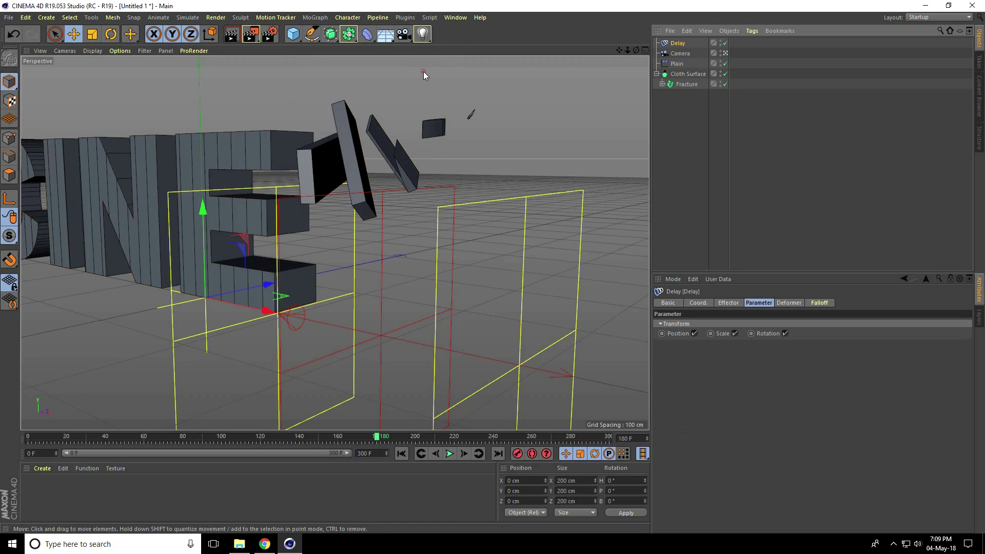
Step: Set the Delay effector to Spring mode at 60% Strength and play it back
{"action": "left_click", "coordinate": [729, 303]}
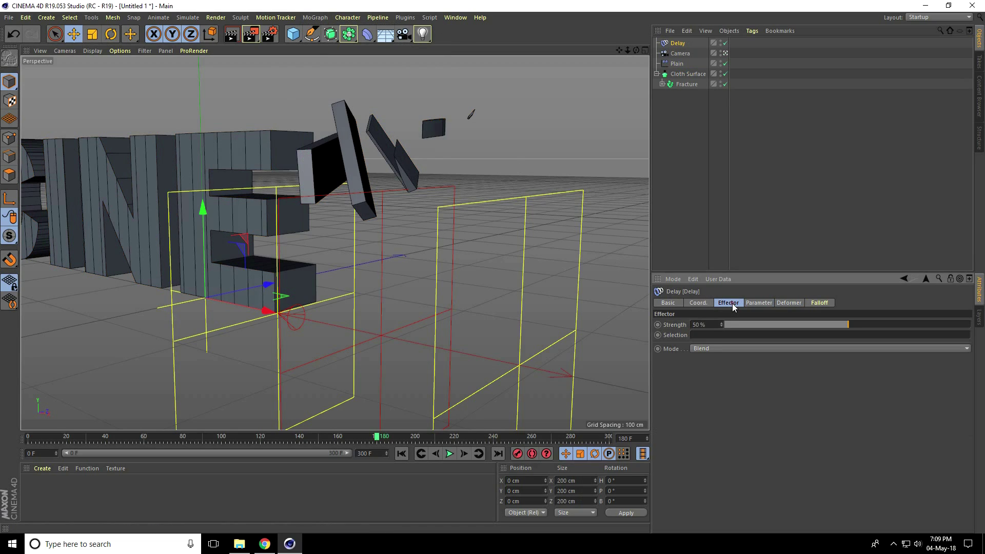
{"action": "left_click", "coordinate": [694, 349]}
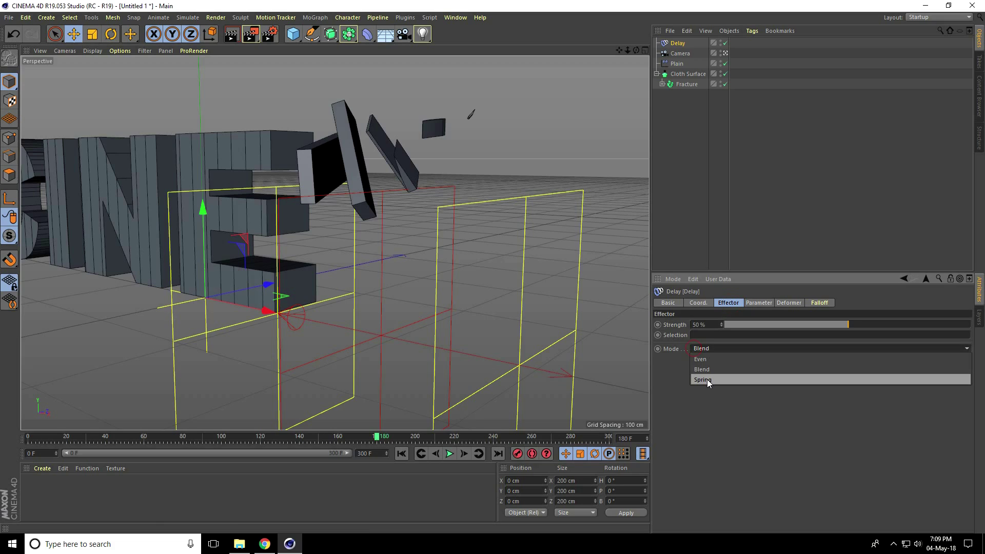
{"action": "left_click", "coordinate": [707, 380]}
{"action": "left_click", "coordinate": [716, 329]}
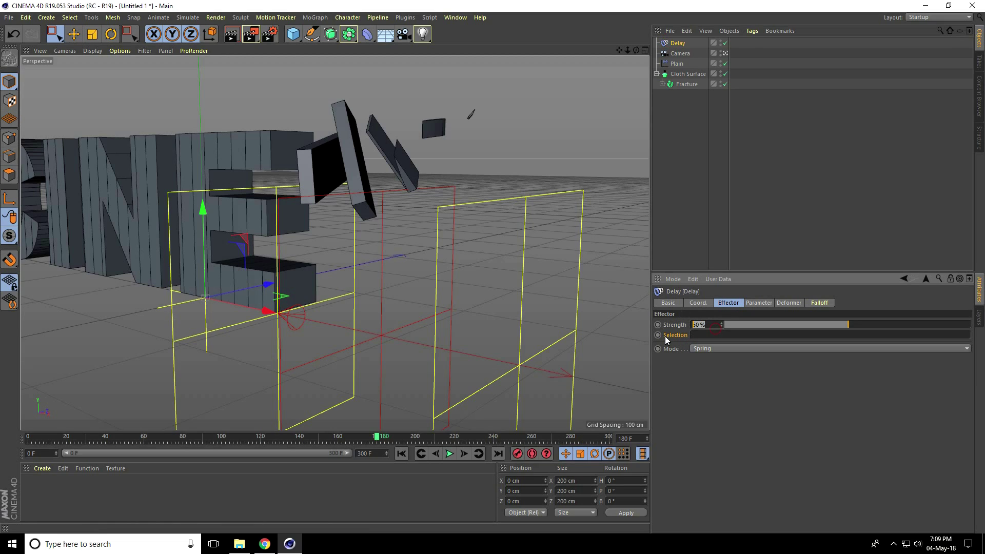
{"action": "type", "text": "60"}
{"action": "key", "text": "Return"}
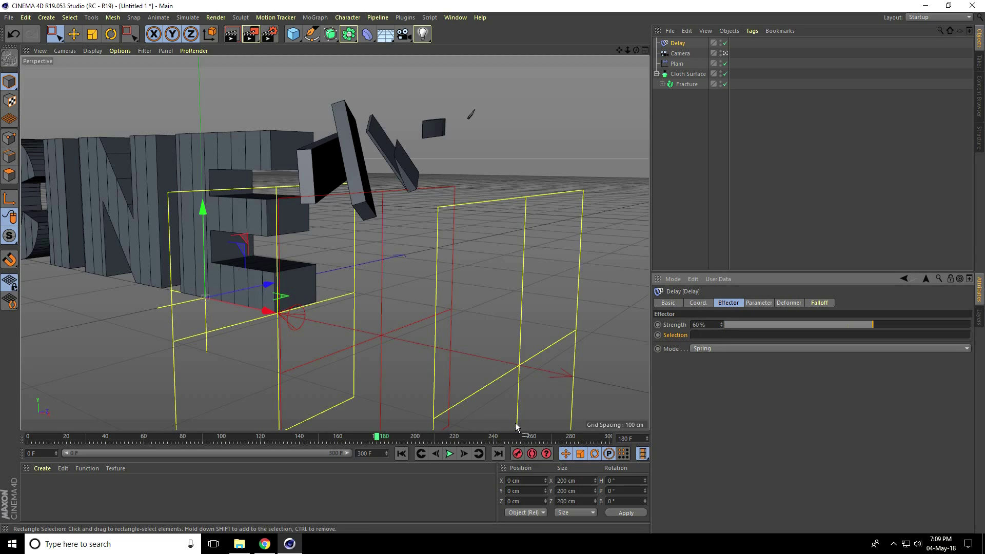
{"action": "left_click", "coordinate": [401, 454]}
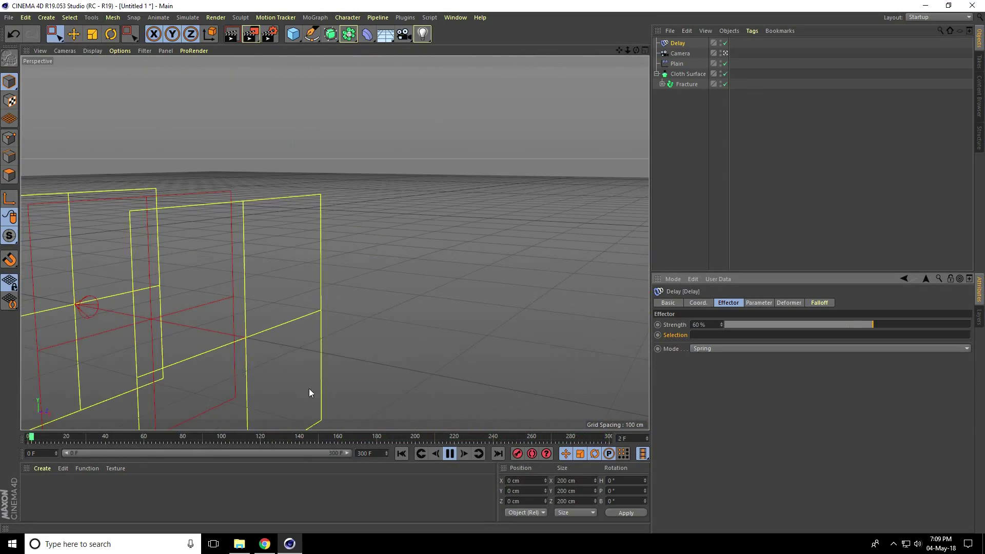
{"action": "key", "text": "F8"}
{"action": "left_click_drag", "start_coordinate": [88, 442], "coordinate": [599, 439]}
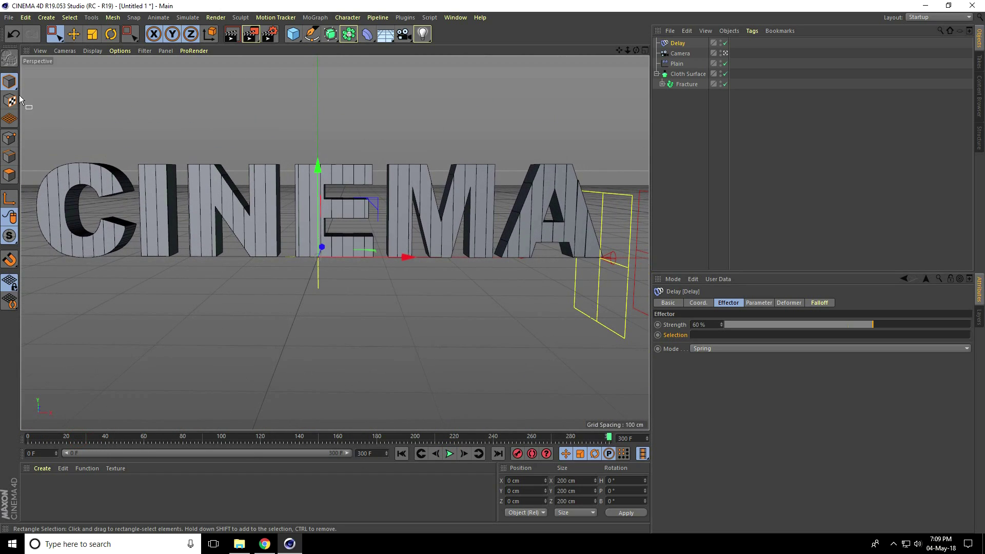
Step: Merge the studio lights project into the scene via File > Merge
{"action": "left_click", "coordinate": [10, 19]}
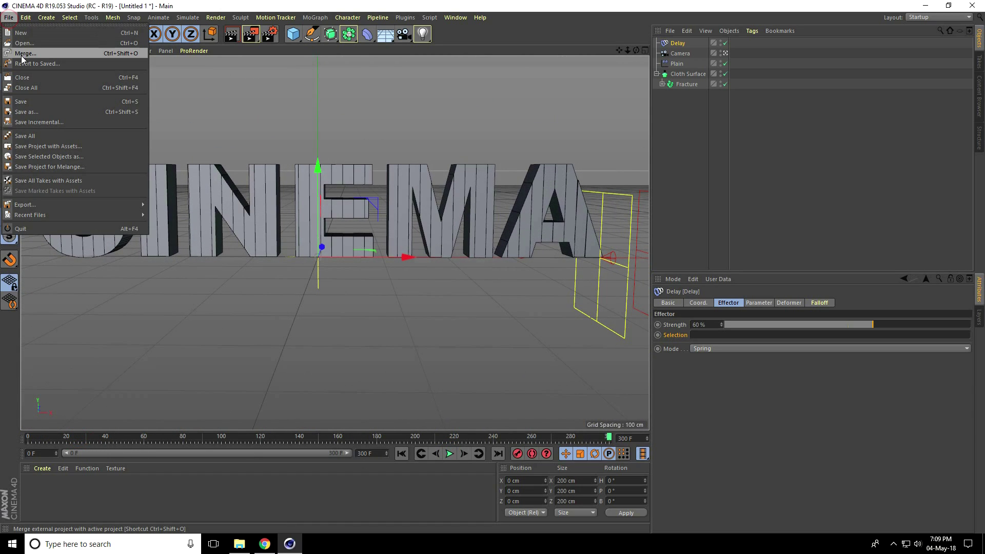
{"action": "left_click", "coordinate": [20, 55]}
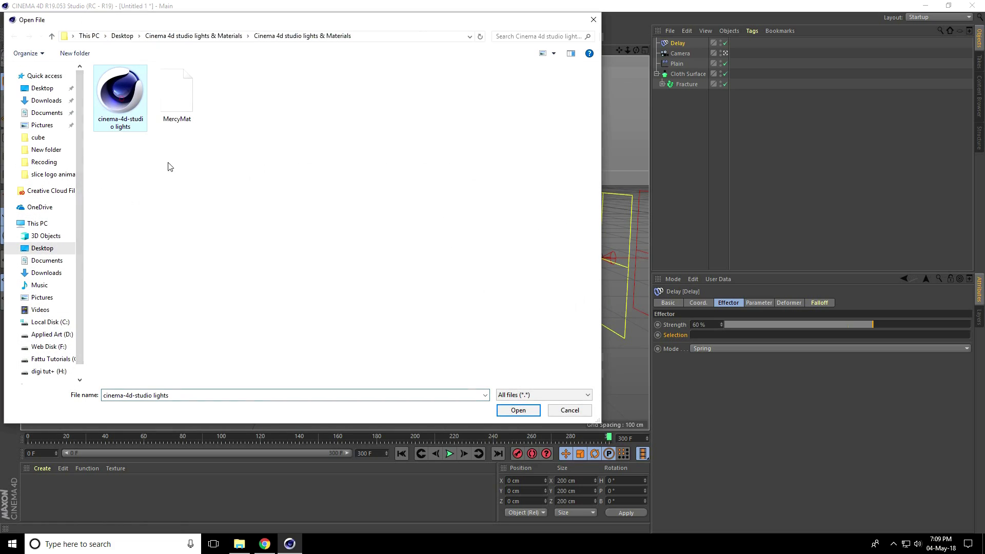
{"action": "left_click", "coordinate": [517, 411]}
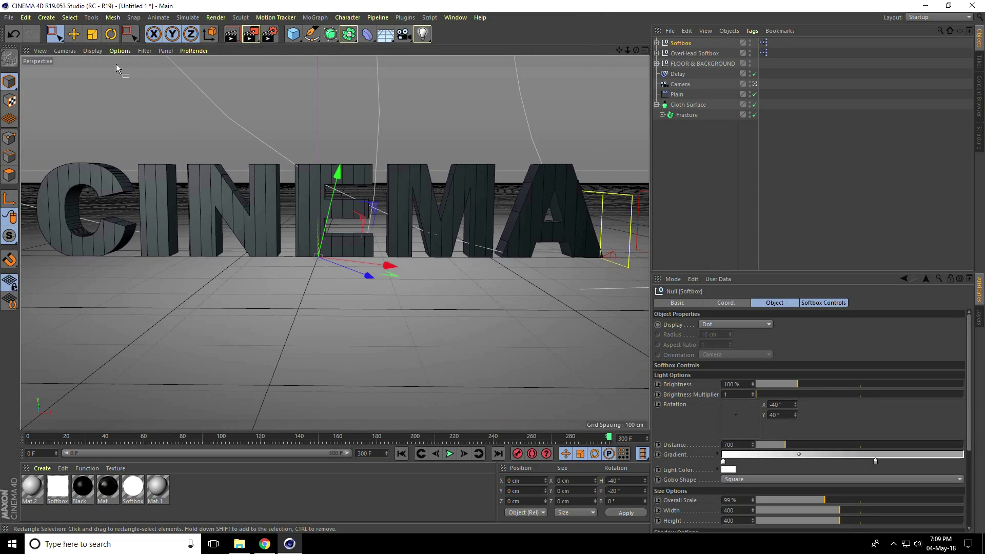
Step: Move the FLOOR & BACKGROUND group slightly down on Y
{"action": "left_click", "coordinate": [73, 33]}
{"action": "left_click", "coordinate": [685, 64]}
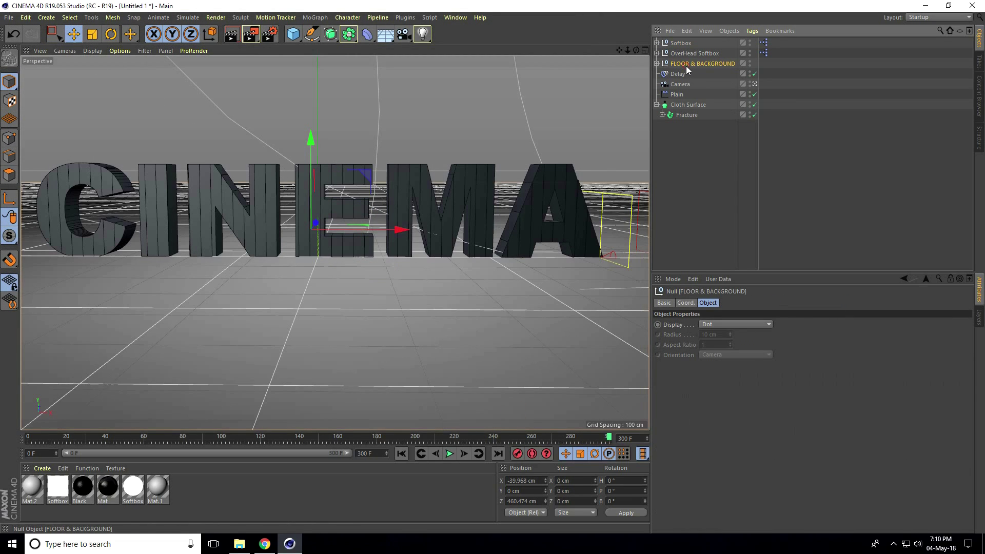
{"action": "left_click_drag", "start_coordinate": [309, 148], "coordinate": [311, 171]}
Step: Move the OverHead Softbox left toward the text and slightly lower
{"action": "left_click_drag", "start_coordinate": [412, 282], "coordinate": [351, 188], "text": "alt"}
{"action": "left_click", "coordinate": [368, 151]}
{"action": "left_click", "coordinate": [688, 55]}
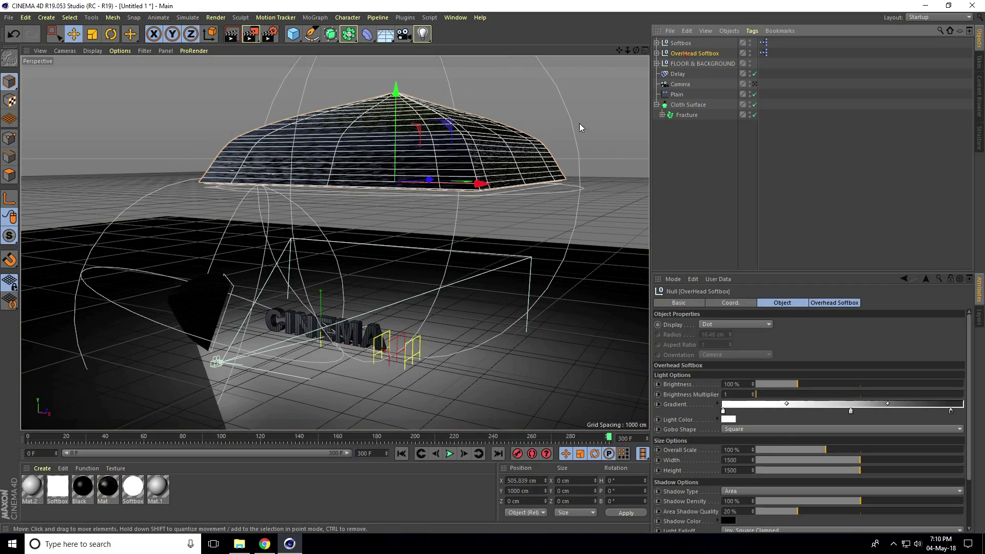
{"action": "left_click_drag", "start_coordinate": [482, 180], "coordinate": [425, 183]}
{"action": "left_click_drag", "start_coordinate": [332, 82], "coordinate": [337, 96]}
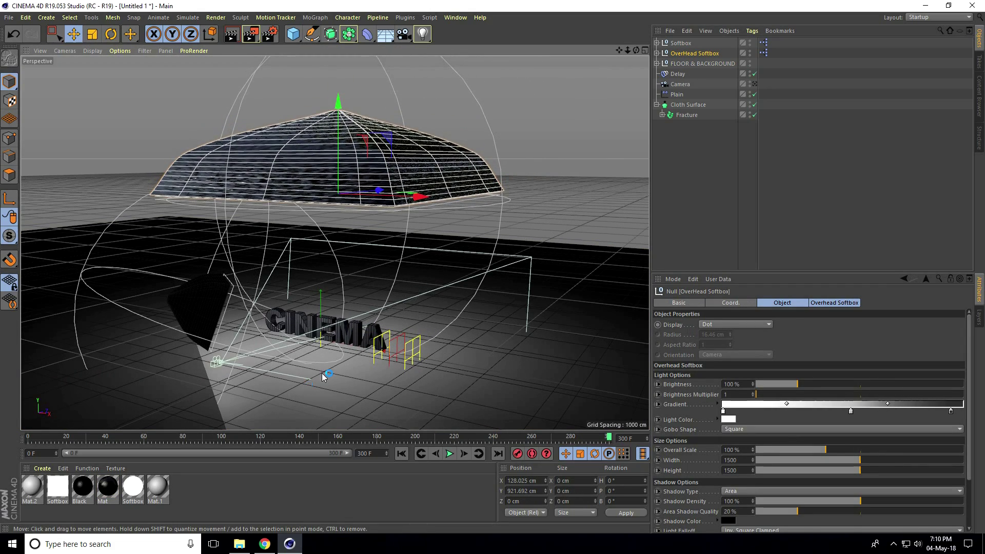
{"action": "scroll", "coordinate": [323, 377], "scroll_direction": "up", "scroll_amount": 8}
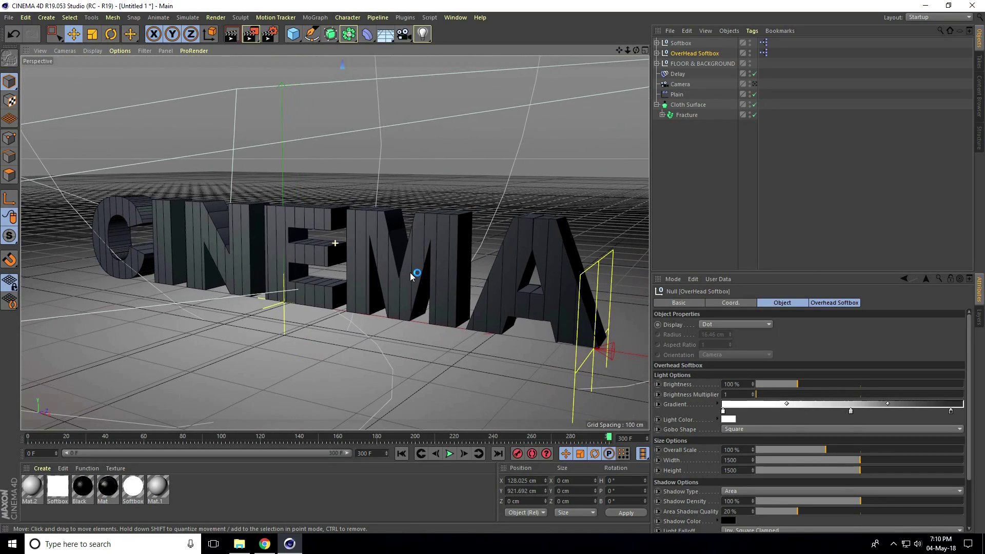
Step: Load the MercyMat material library and drag its yellow material onto the text object
{"action": "left_click", "coordinate": [42, 469]}
{"action": "left_click", "coordinate": [64, 408]}
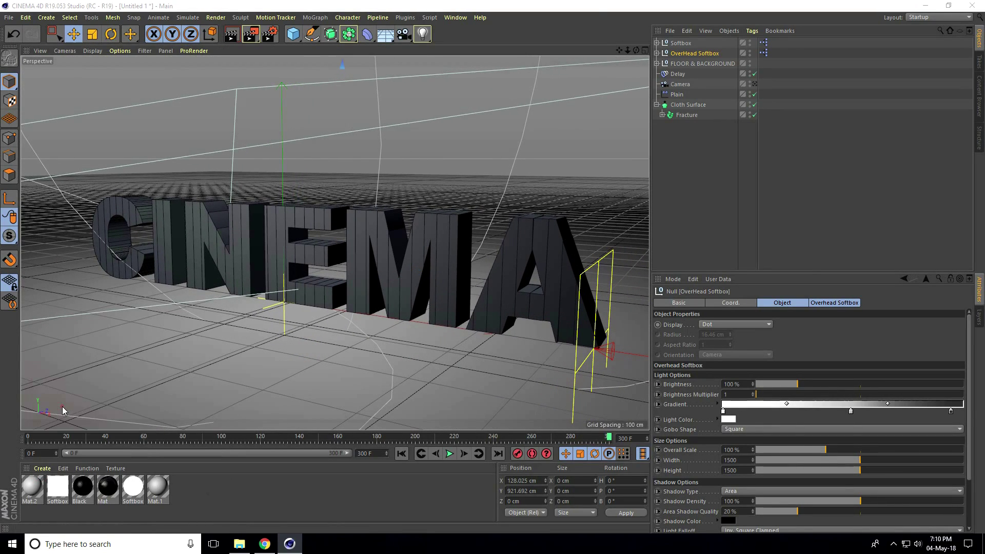
{"action": "double_click", "coordinate": [184, 97]}
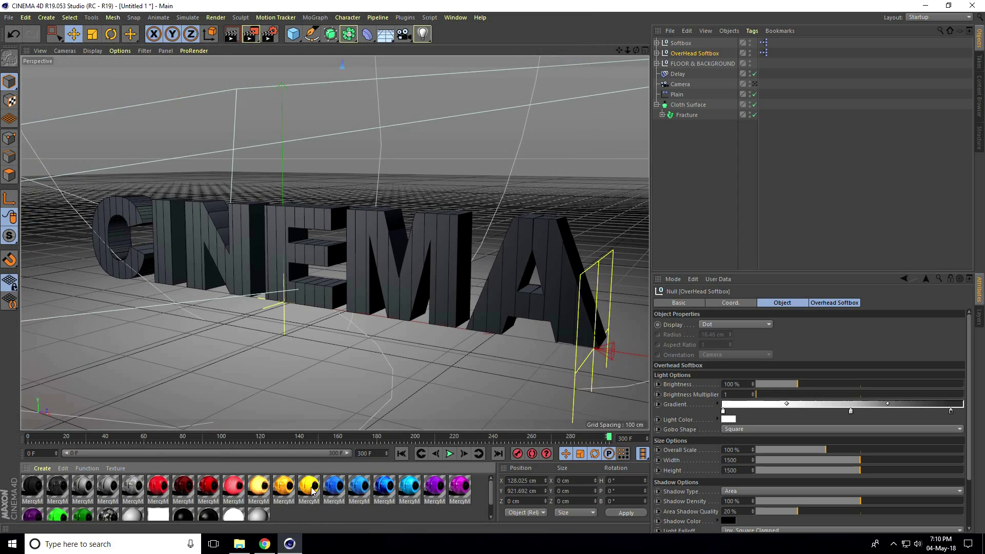
{"action": "left_click_drag", "start_coordinate": [310, 492], "coordinate": [693, 106]}
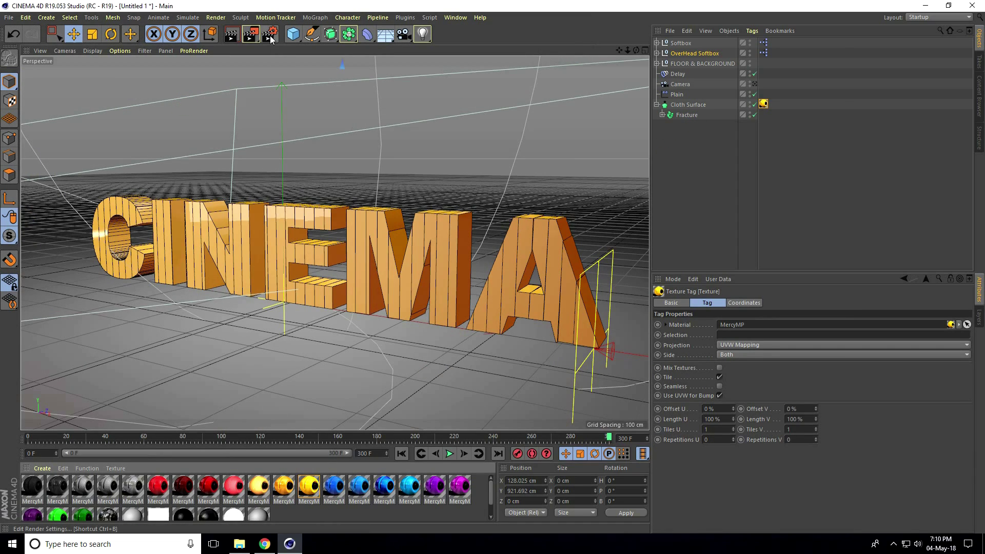
Step: In Render Settings, apply the HDTV 1080 29.97 preset and set Frame Range to All Frames
{"action": "left_click", "coordinate": [270, 35]}
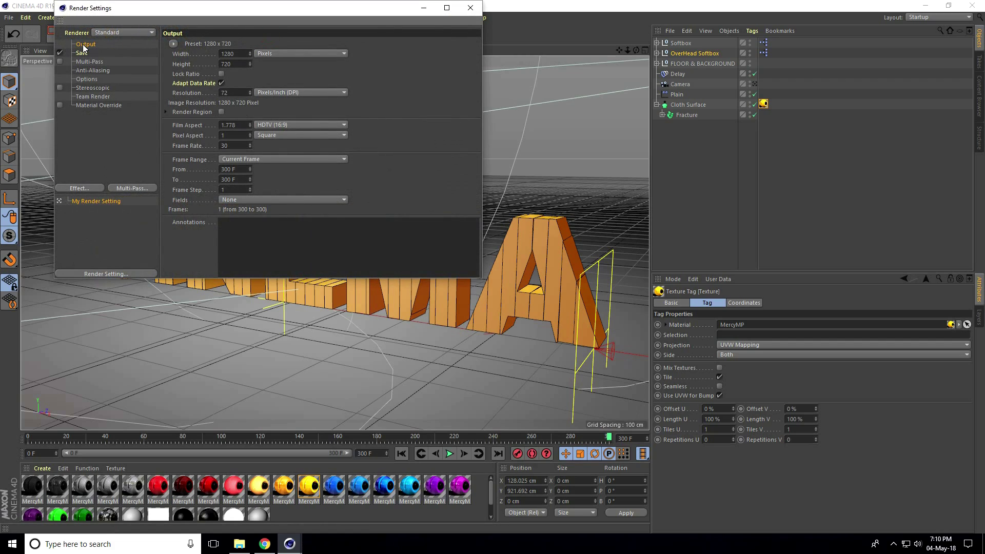
{"action": "left_click", "coordinate": [175, 44]}
{"action": "mouse_move", "coordinate": [197, 76]}
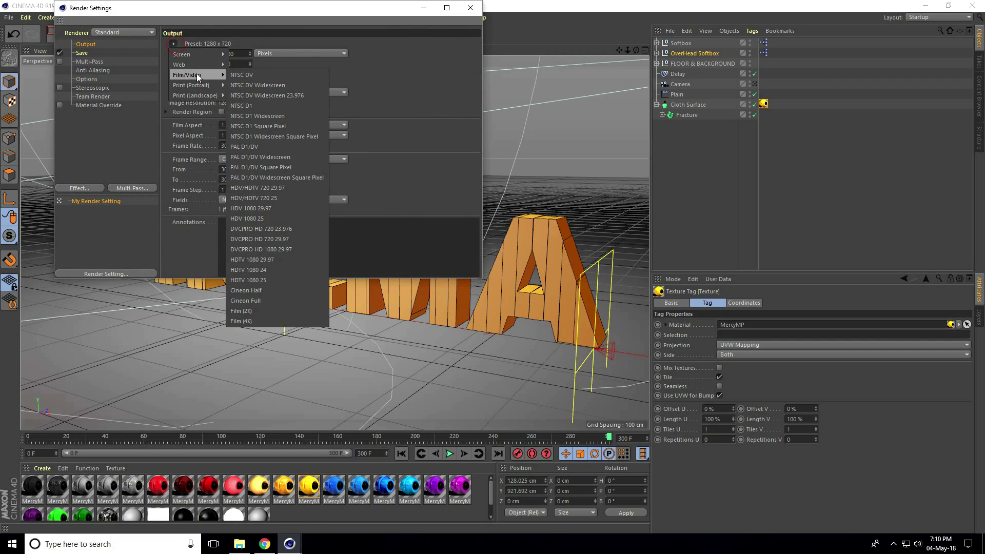
{"action": "left_click", "coordinate": [289, 260]}
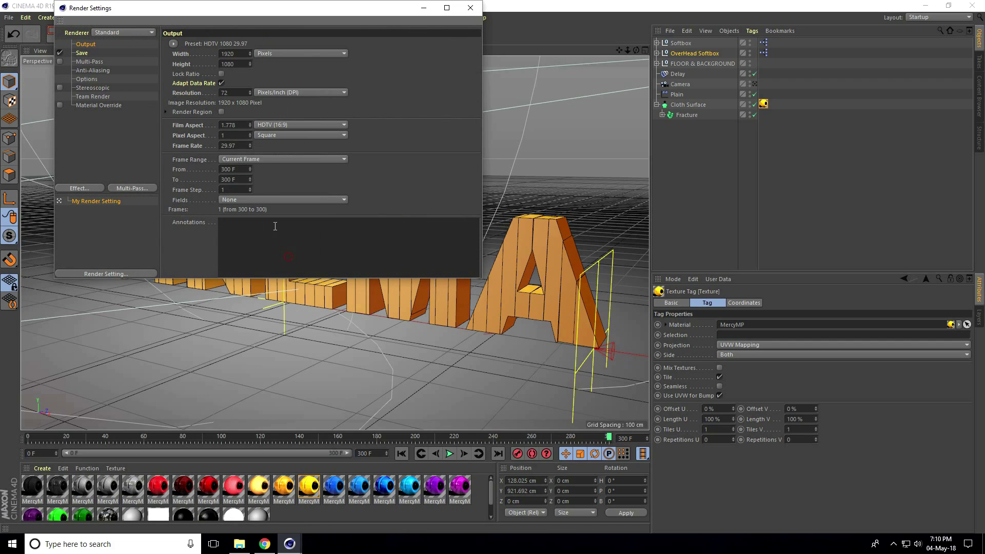
{"action": "left_click", "coordinate": [259, 158]}
{"action": "left_click", "coordinate": [254, 191]}
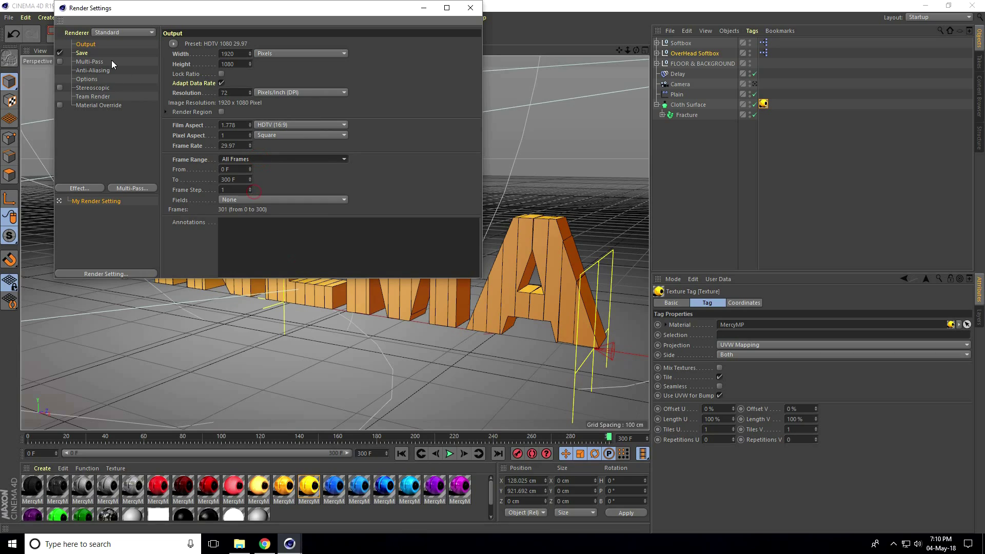
Step: Set Anti-Aliasing to Best and add Ambient Occlusion and Global Illumination effects
{"action": "left_click", "coordinate": [96, 70]}
{"action": "left_click", "coordinate": [286, 45]}
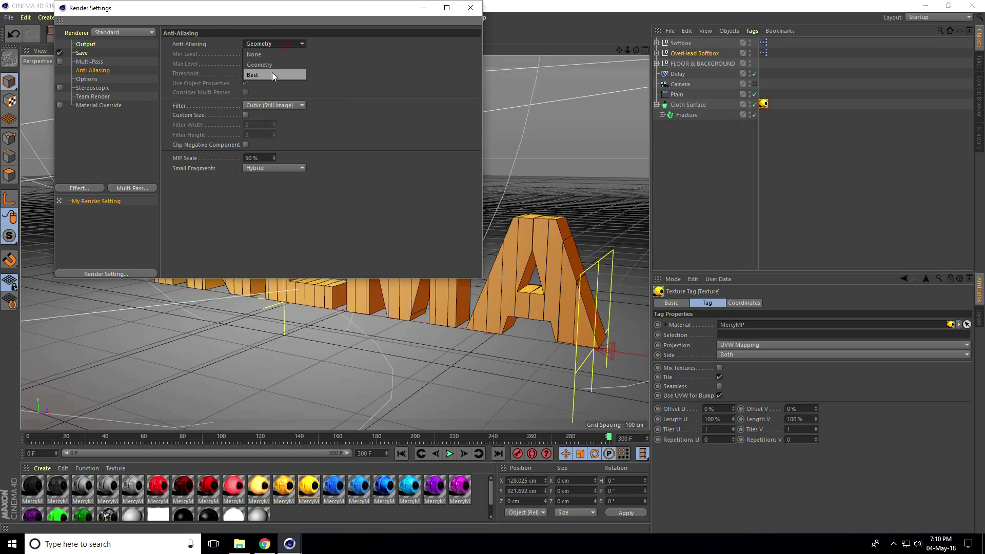
{"action": "left_click", "coordinate": [272, 72]}
{"action": "left_click", "coordinate": [88, 188]}
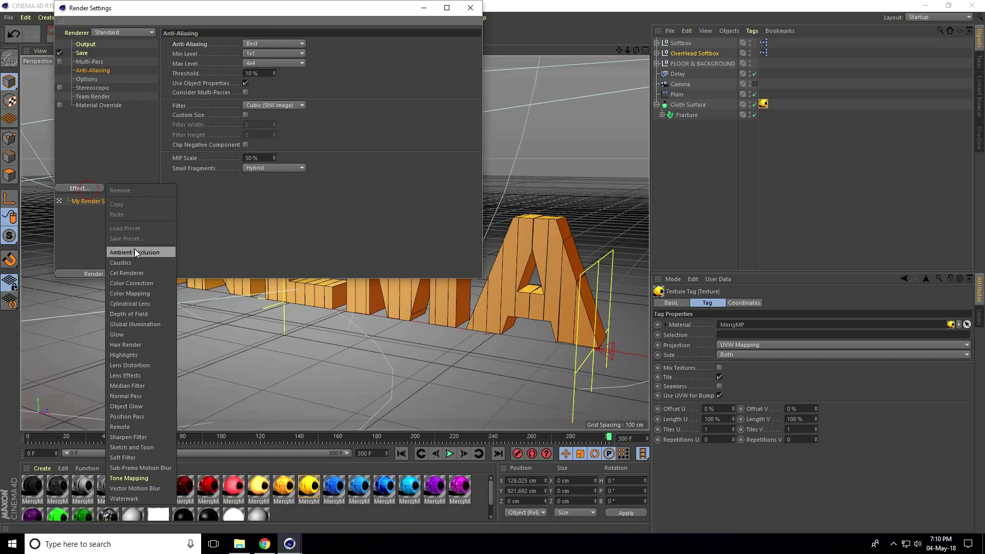
{"action": "left_click", "coordinate": [134, 248]}
{"action": "left_click", "coordinate": [80, 188]}
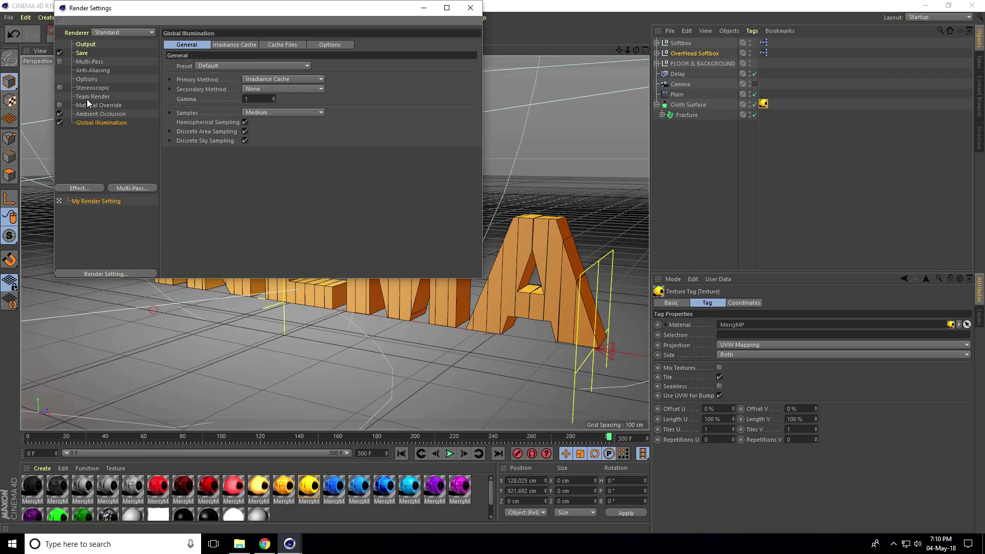
Step: Save the render as an AVI named CINEMA TEXT on the Desktop
{"action": "left_click", "coordinate": [82, 53]}
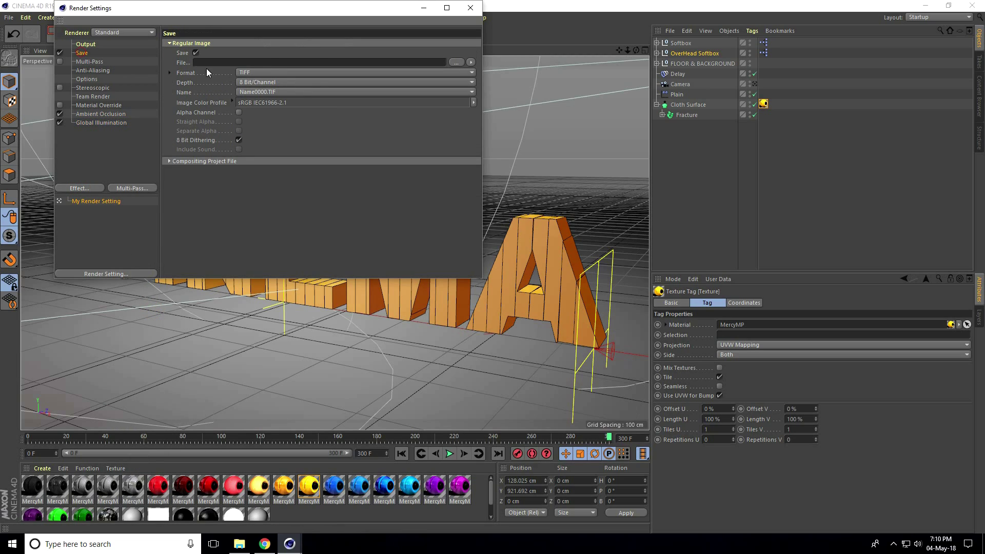
{"action": "left_click", "coordinate": [275, 75]}
{"action": "left_click", "coordinate": [251, 273]}
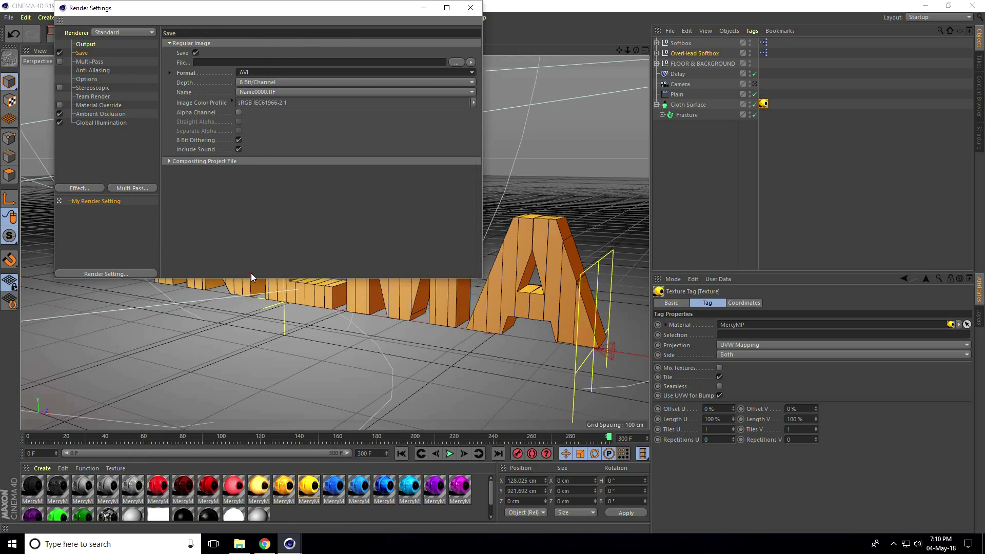
{"action": "left_click", "coordinate": [452, 62]}
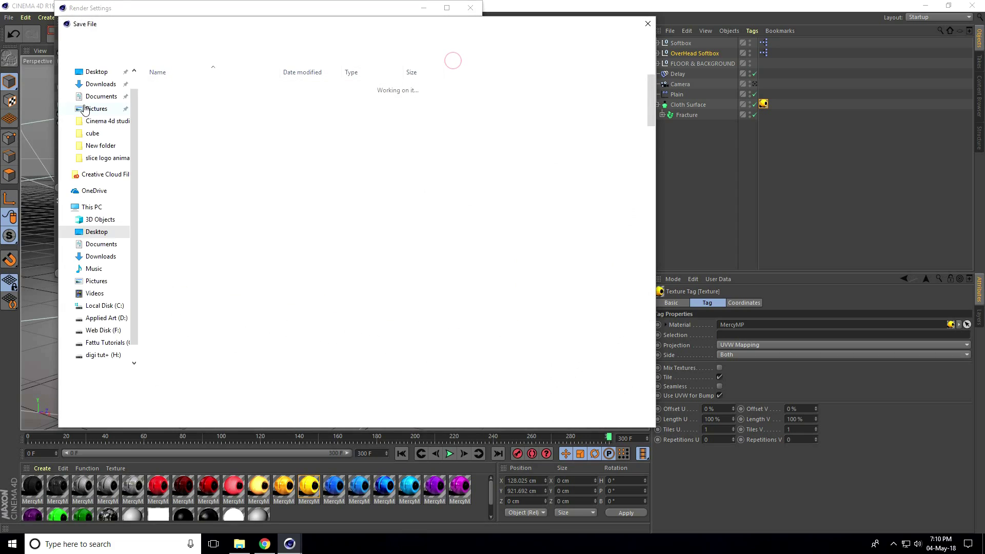
{"action": "left_click", "coordinate": [95, 72]}
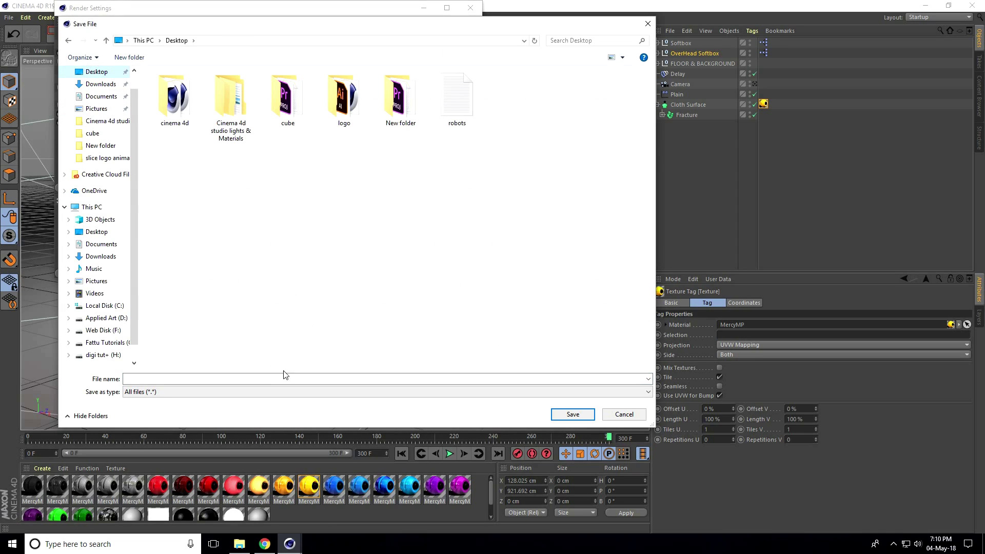
{"action": "left_click", "coordinate": [273, 380]}
{"action": "type", "text": "A"}
{"action": "key", "text": "BackSpace"}
{"action": "type", "text": "CIN"}
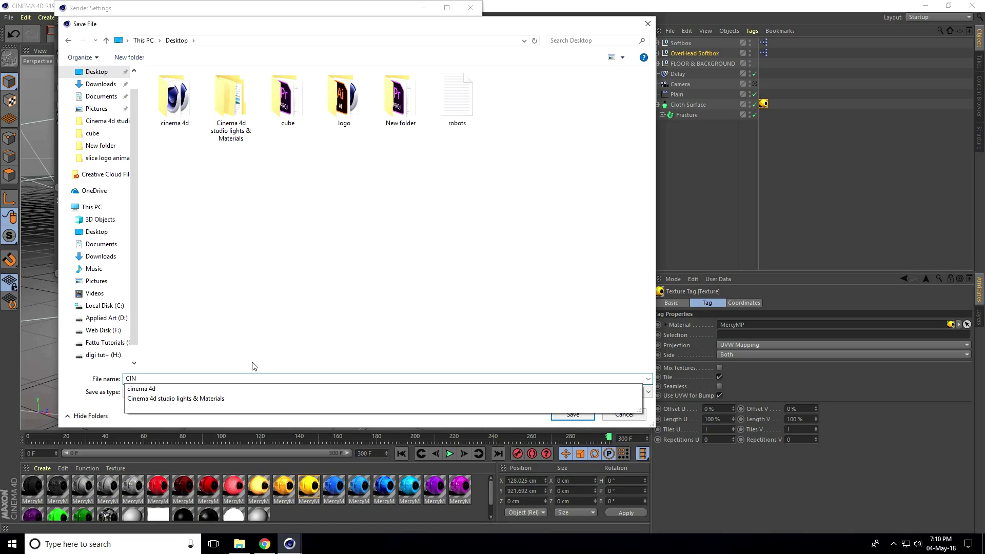
{"action": "type", "text": "EMA T"}
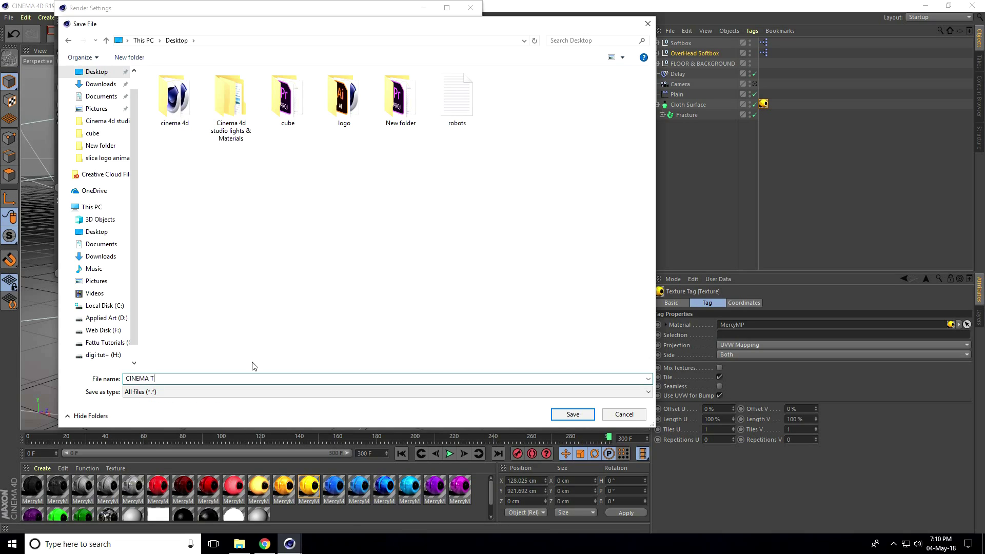
{"action": "type", "text": "EXT"}
{"action": "left_click", "coordinate": [572, 414]}
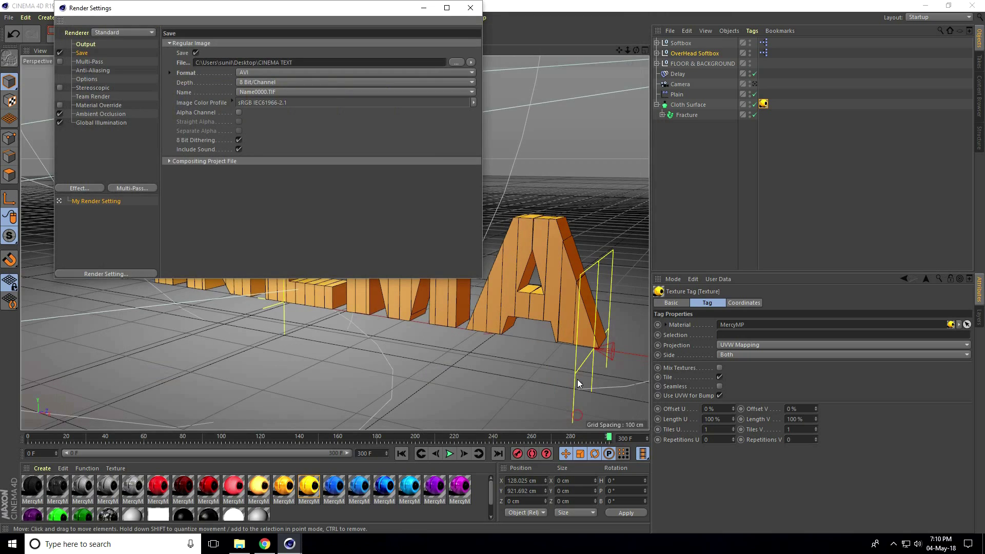
Step: Render the animation to the Picture Viewer with Shift+R, dismissing the missing-asset warning
{"action": "left_click", "coordinate": [470, 7]}
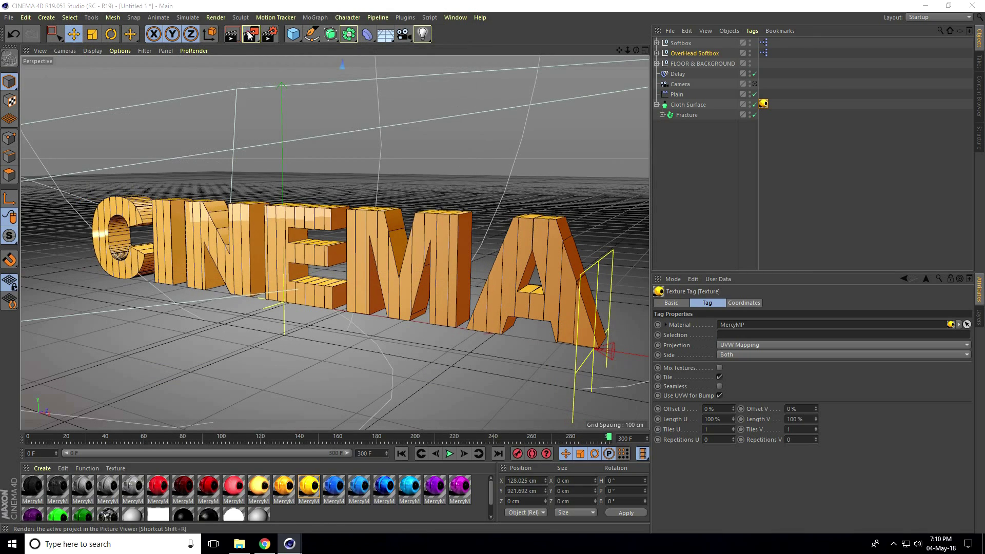
{"action": "key", "text": "shift+r"}
{"action": "left_click", "coordinate": [230, 160]}
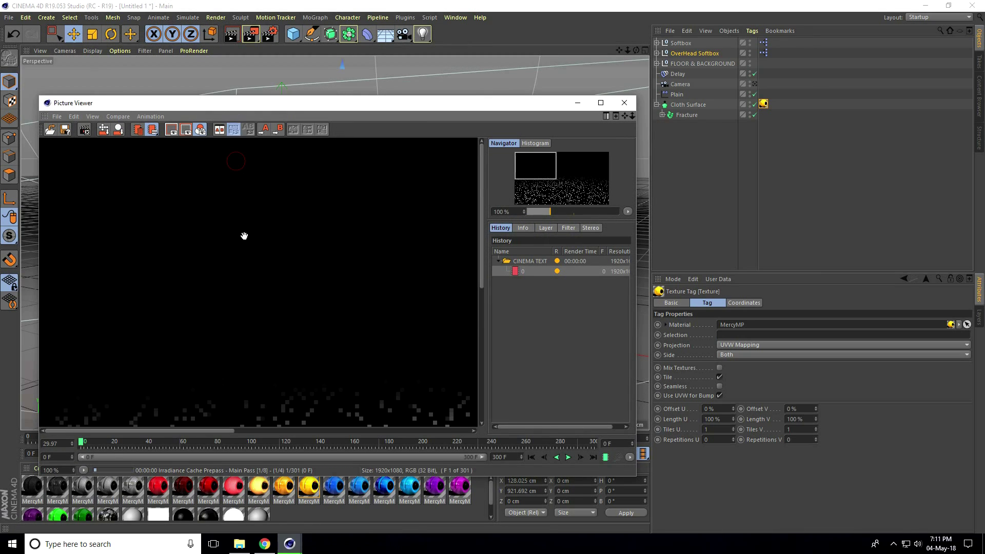
{"action": "scroll", "coordinate": [246, 307], "scroll_direction": "down", "scroll_amount": 1}
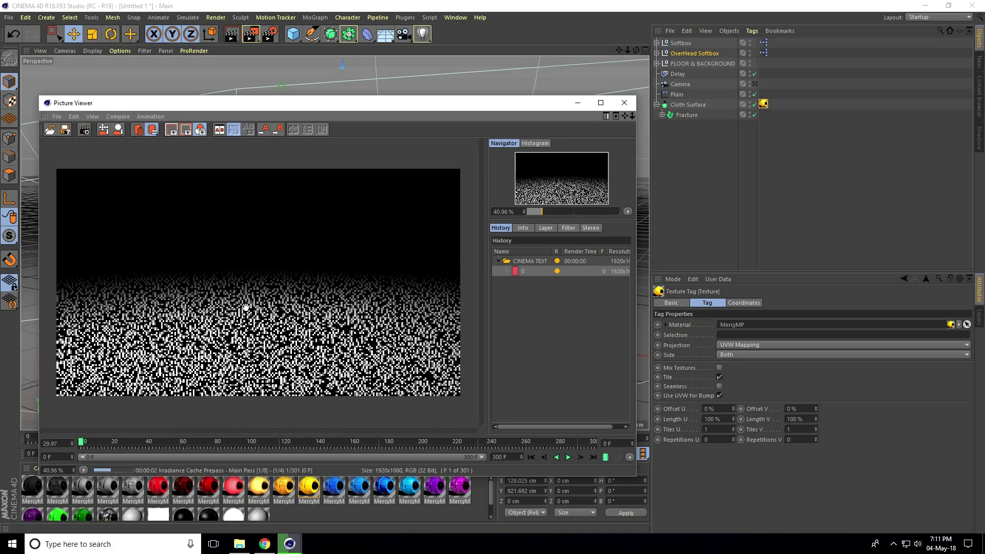